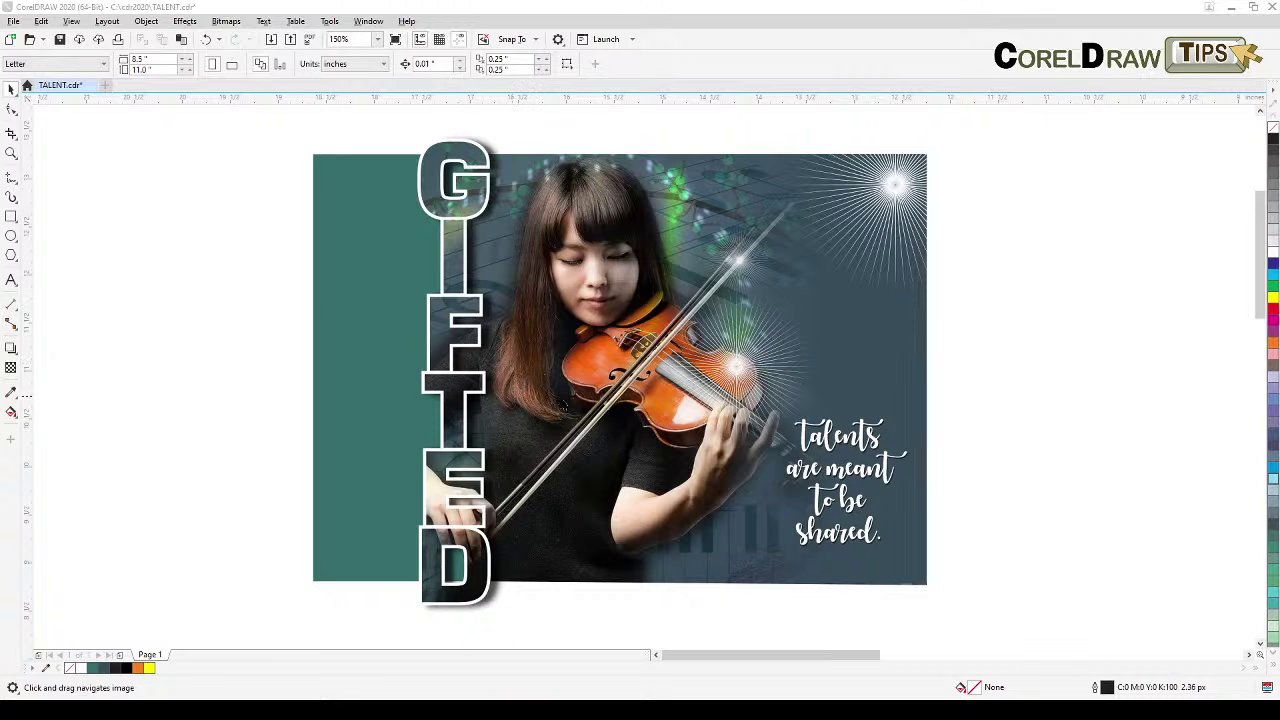
Place the original violinist photo beside the finished design and enlarge it to about 6.6 by 4.4 inches.
left_click_drag(622, 440, 364, 437)
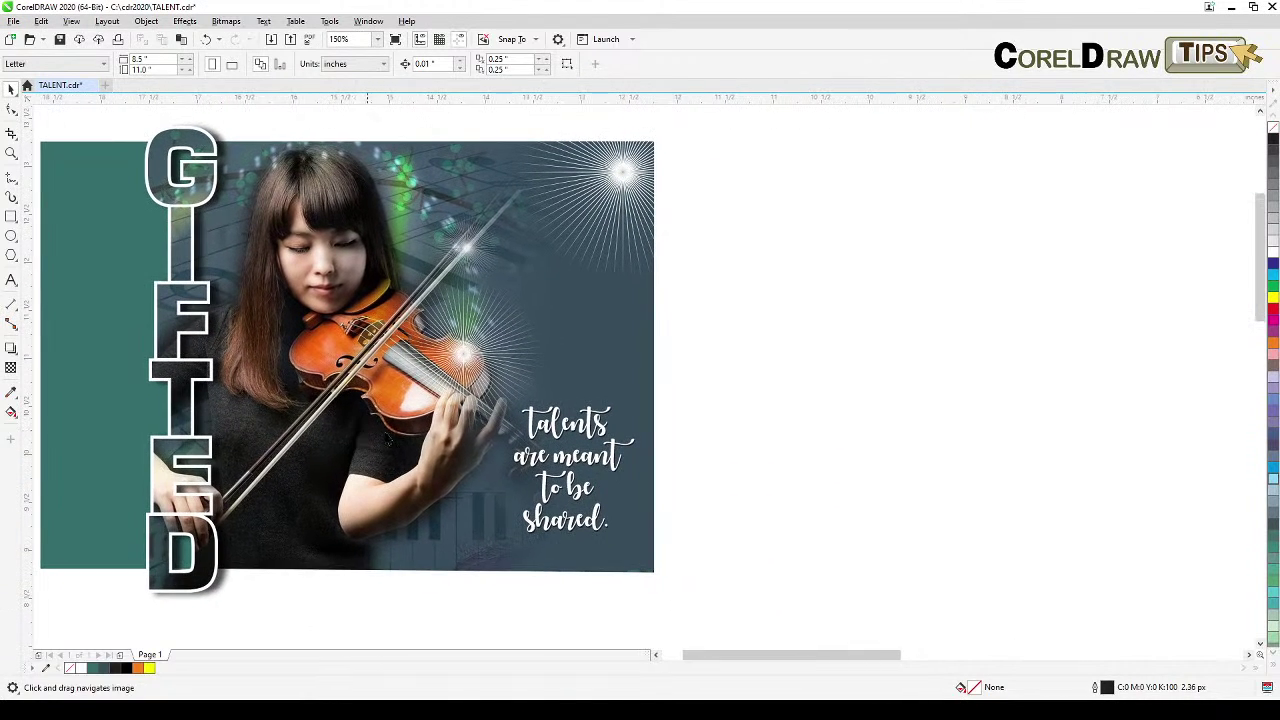
scroll(799, 447, "down", 2)
left_click(910, 390)
scroll(907, 390, "up", 2)
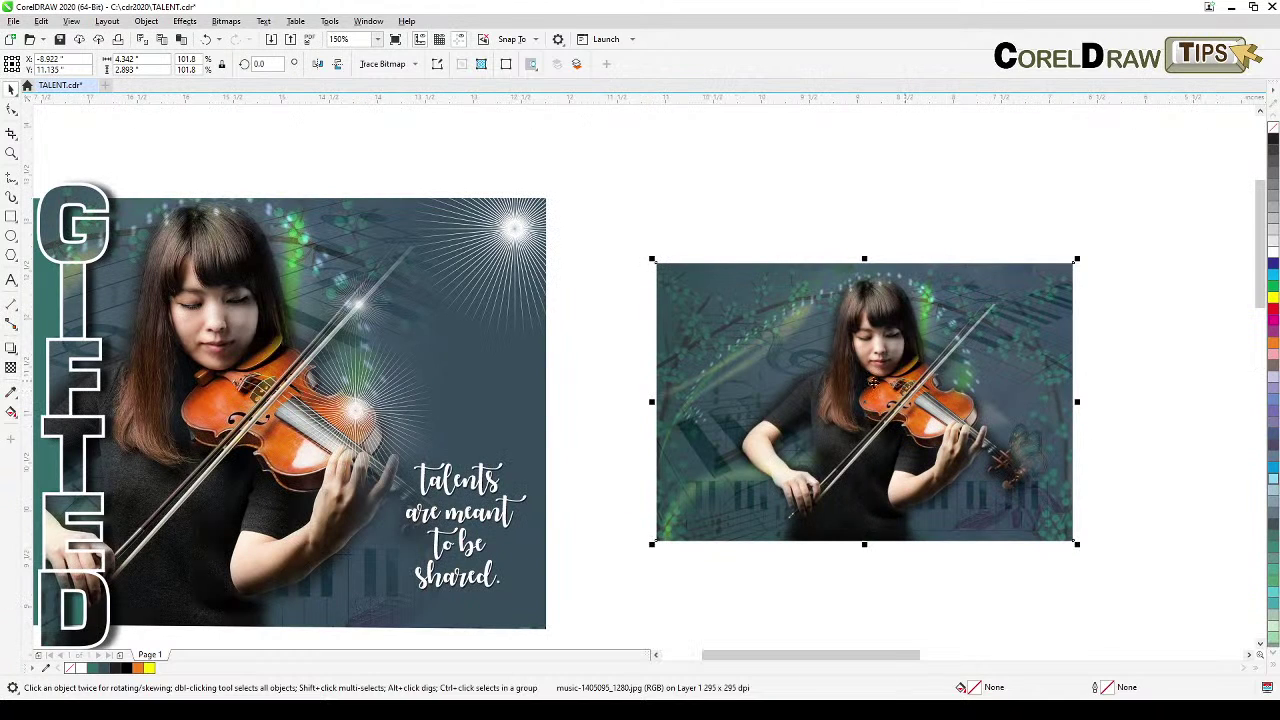
key("F4")
left_click_drag(878, 385, 793, 322)
left_click_drag(1104, 461, 1198, 607)
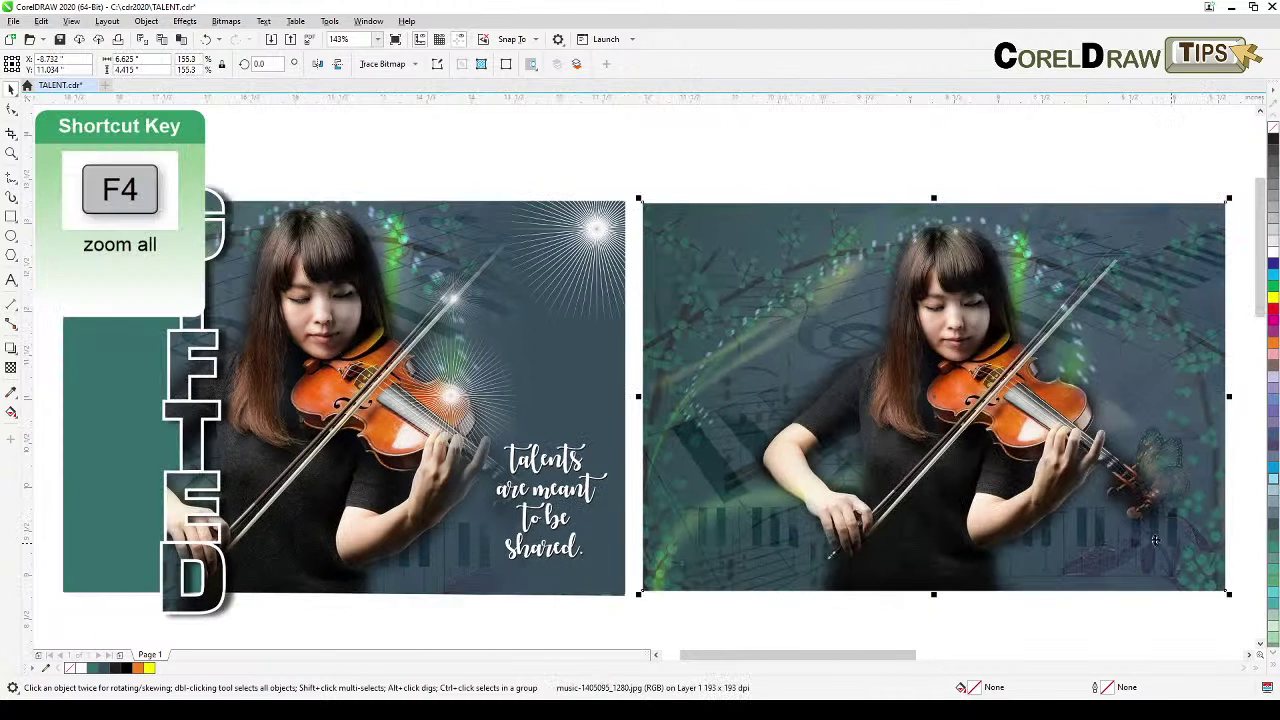
key("F4")
left_click(750, 164)
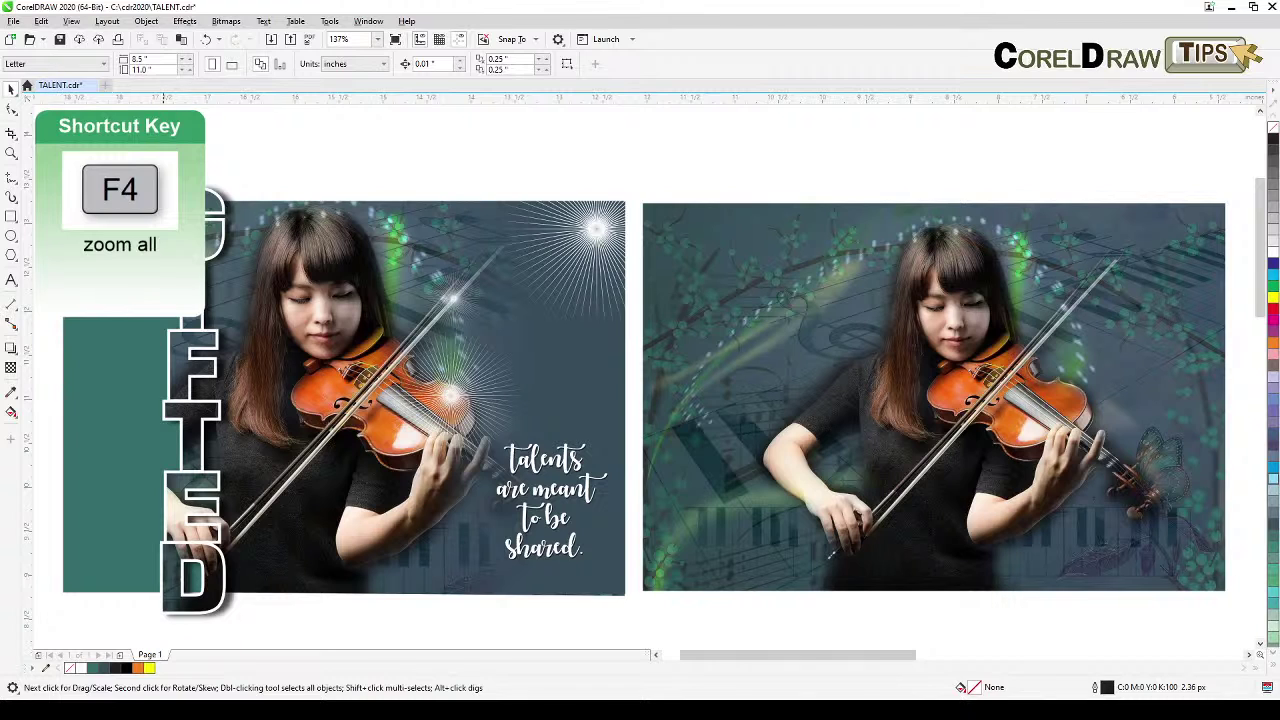
Add artistic text reading GIFTED above the photo, with one letter per line so it runs vertically.
left_click(11, 280)
left_click(830, 150)
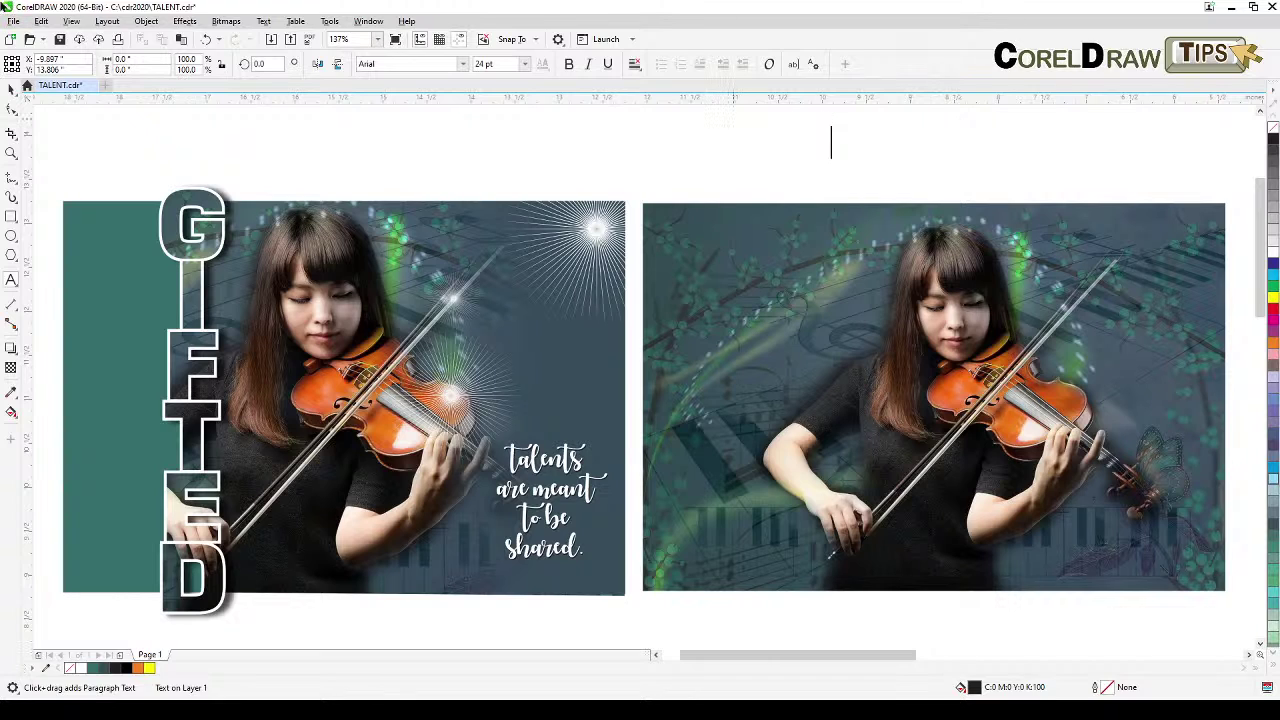
type("G")
key("Return")
type("I")
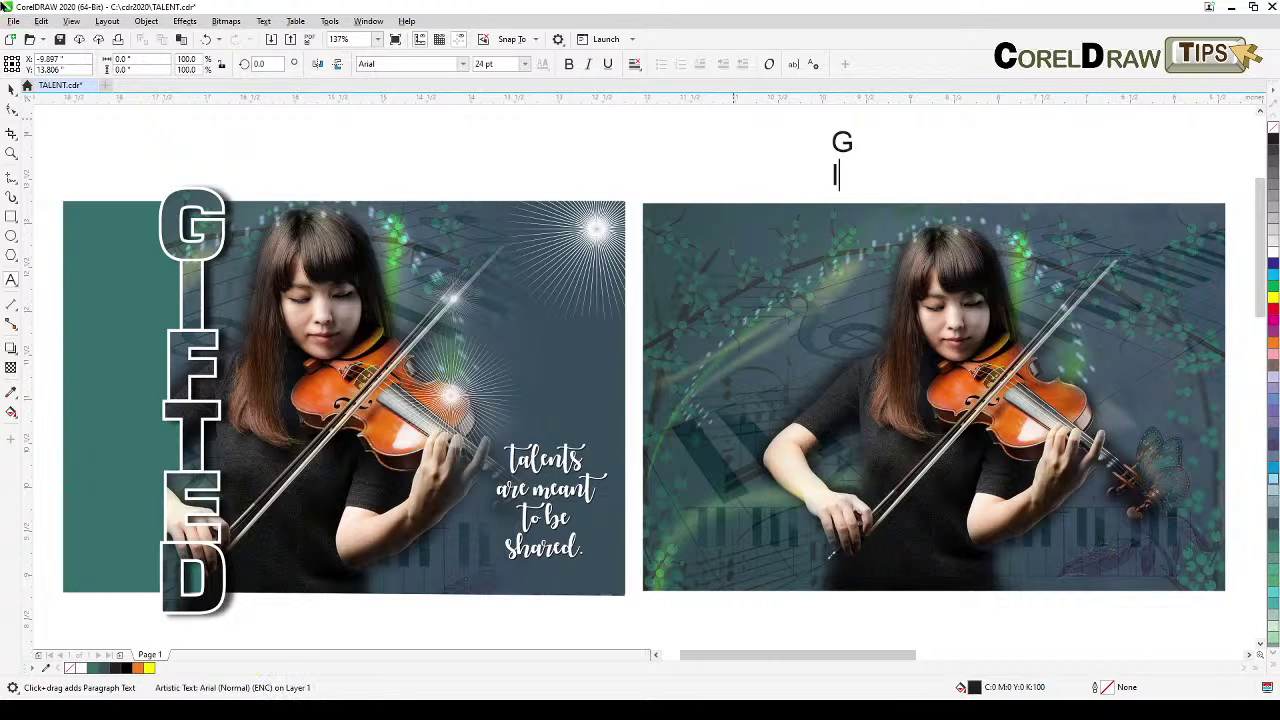
key("Return")
type("F")
key("Return")
type("T")
key("Return")
type("R")
key("BackSpace")
type("E ")
type("D")
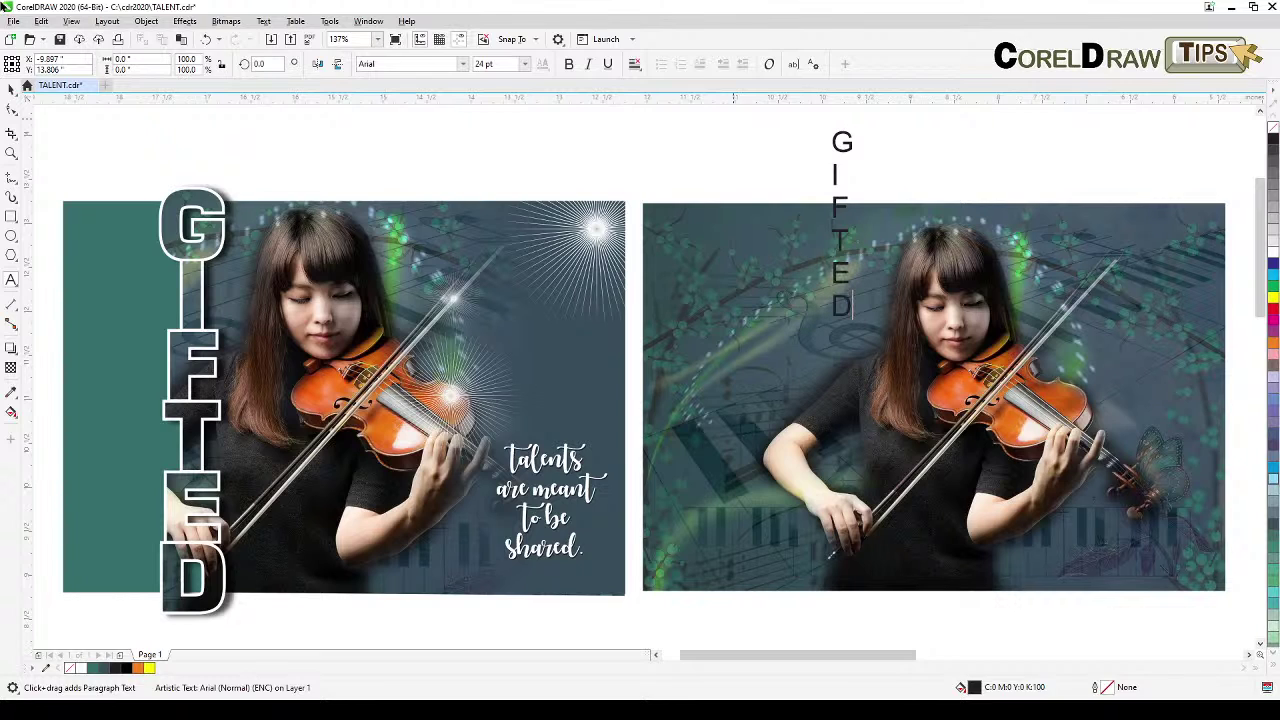
Change the font of the vertical GIFTED text to Square721 BT.
left_click(12, 88)
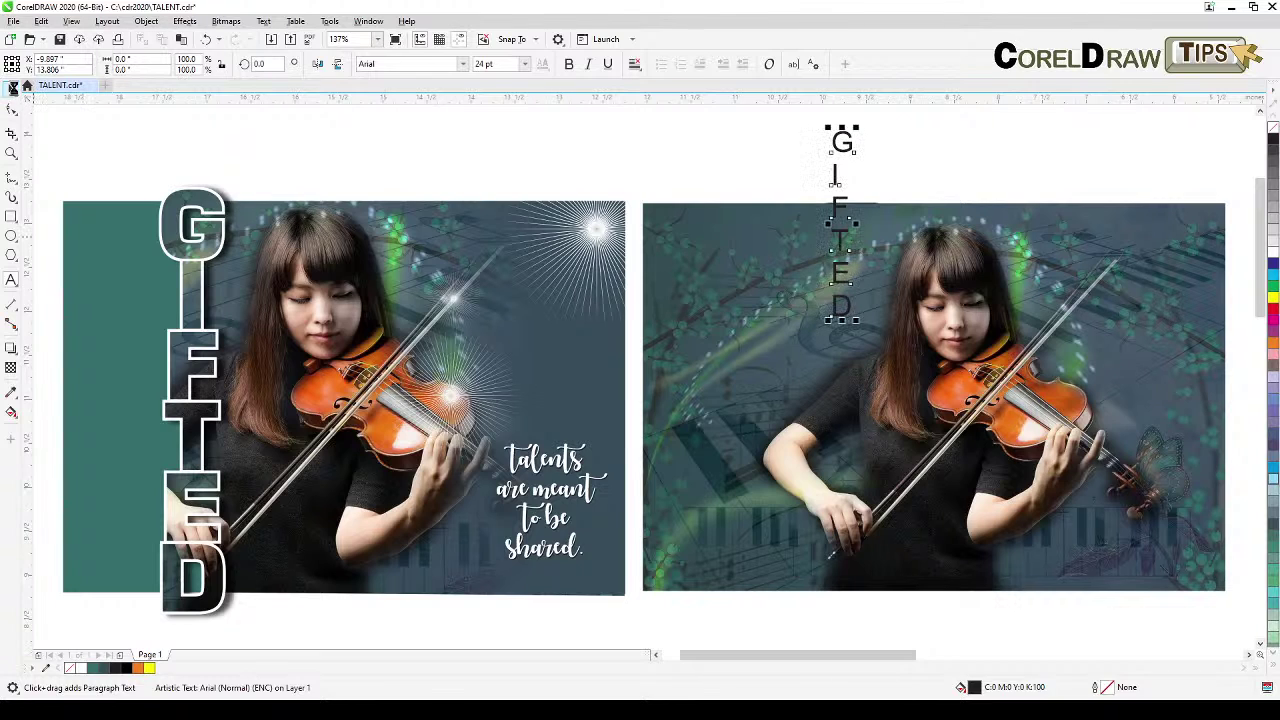
left_click(461, 66)
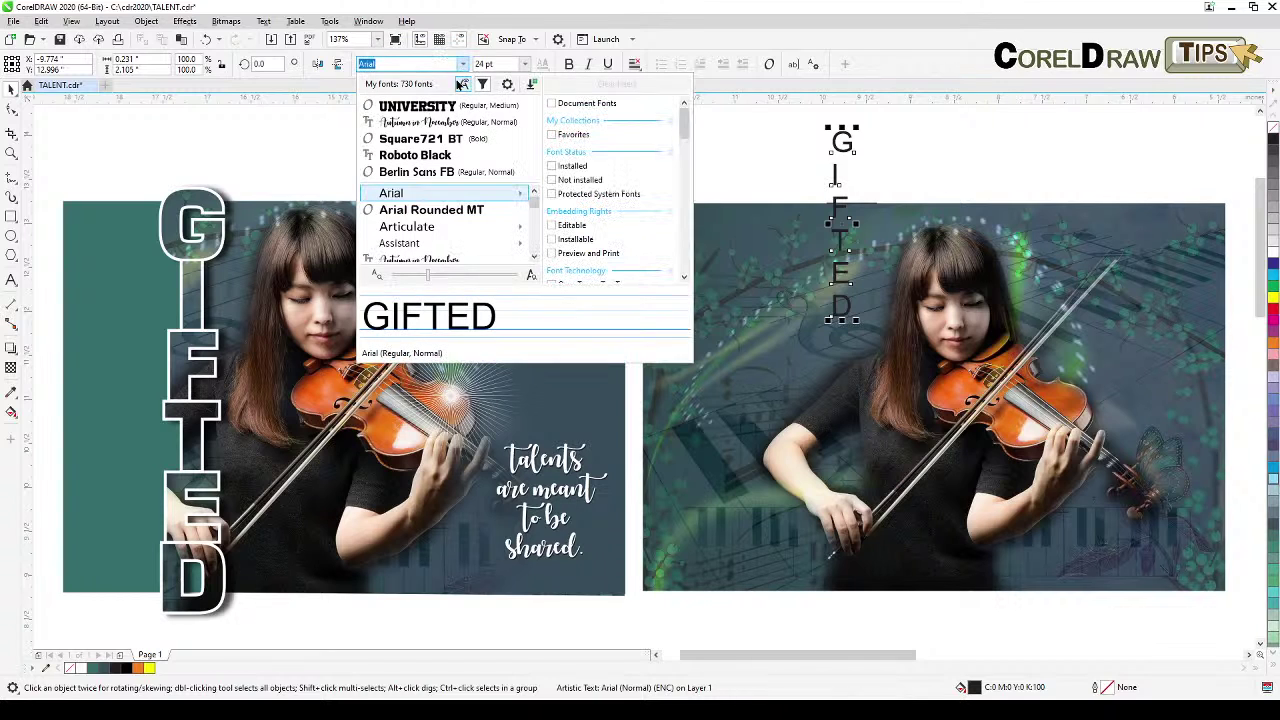
left_click(420, 139)
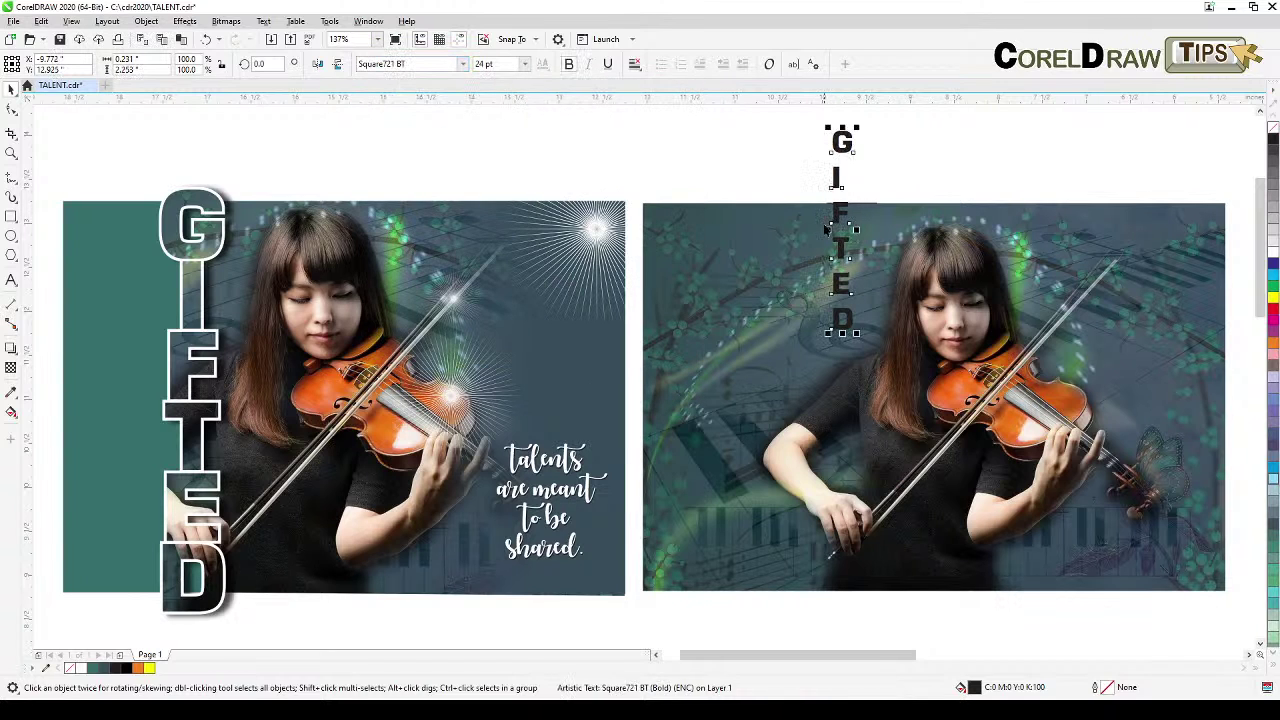
Scale the GIFTED text up to about 47 pt and move it over the photo, to the violinist's left.
left_click_drag(826, 333, 815, 506)
left_click_drag(588, 520, 586, 532)
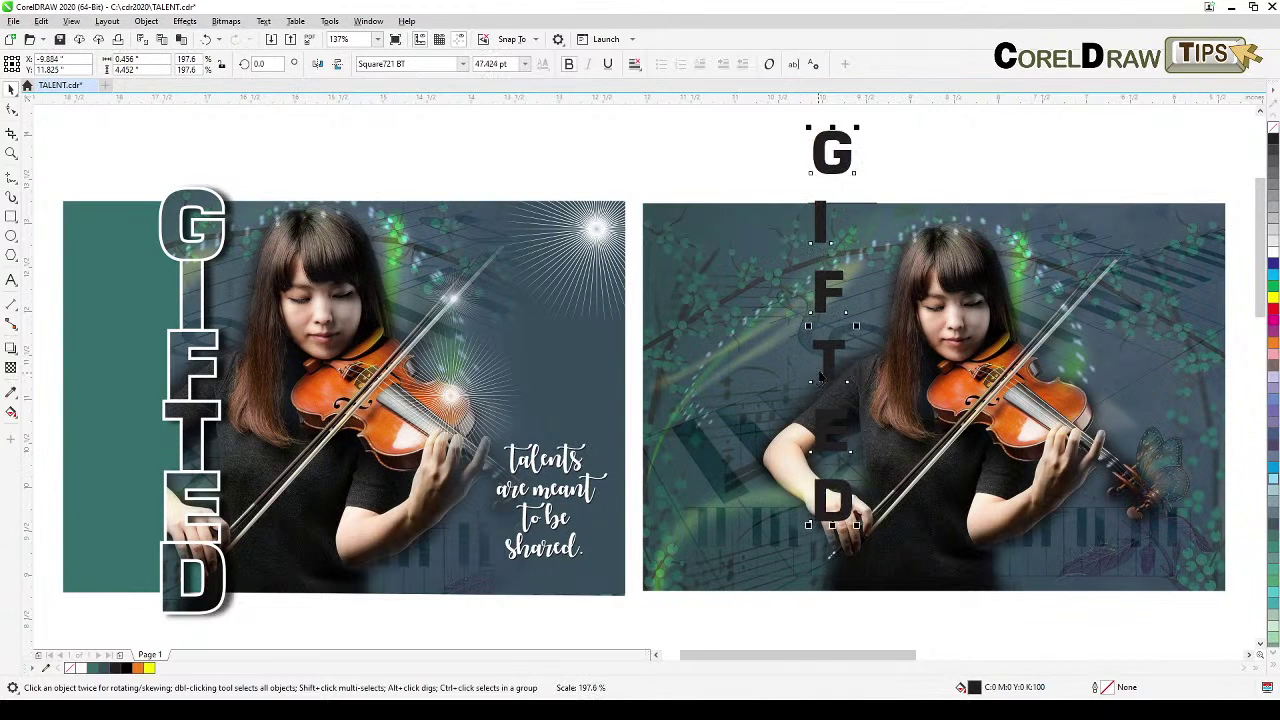
left_click_drag(831, 362, 792, 431)
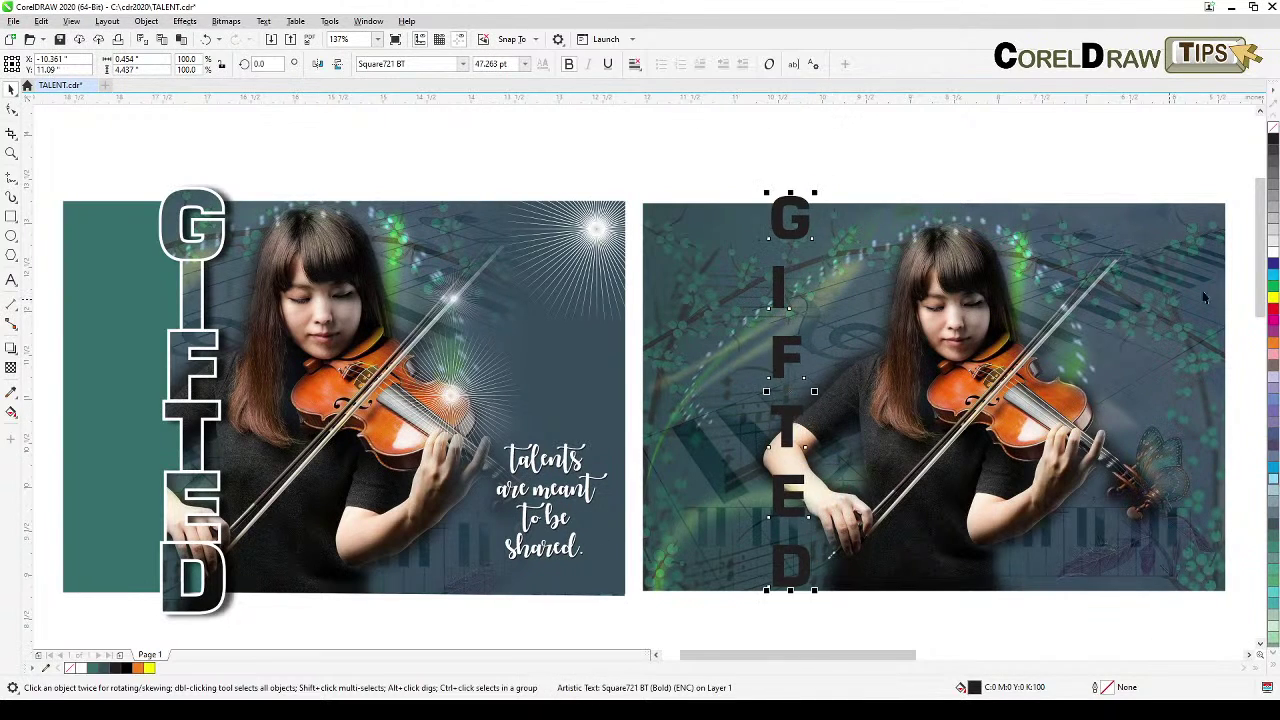
Fill the GIFTED text with white and center-align its letters.
left_click(1271, 251)
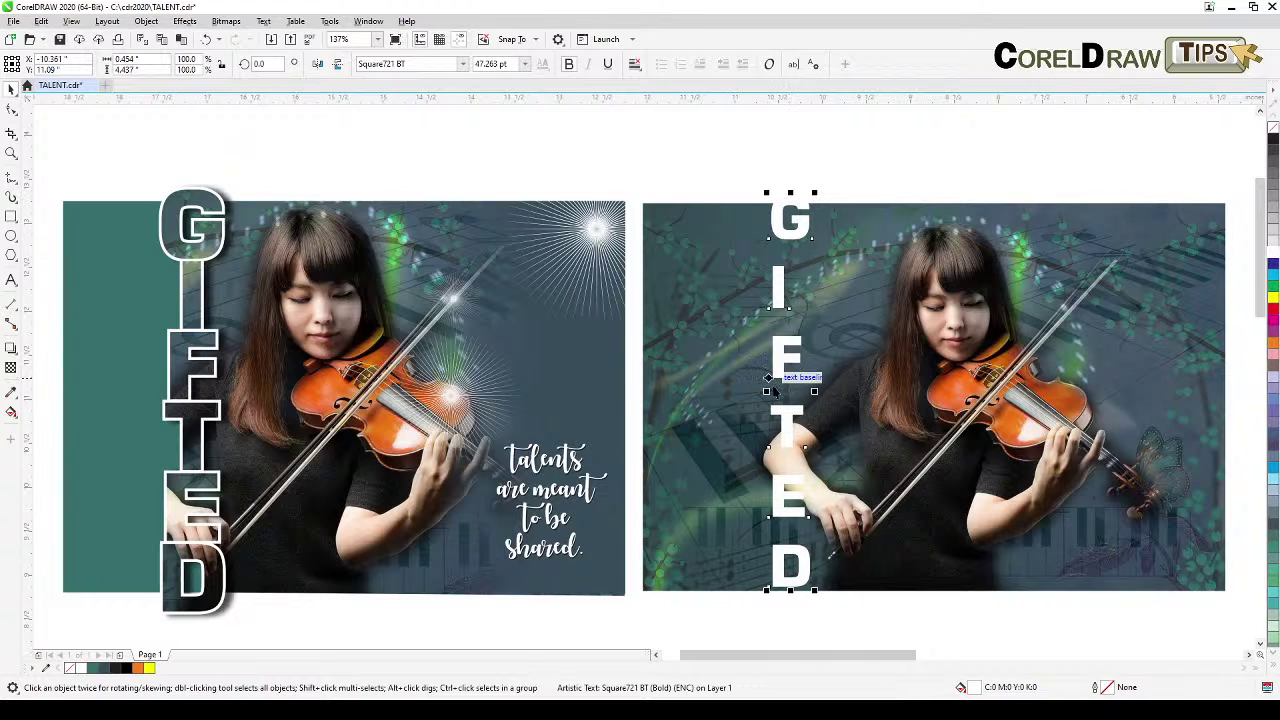
left_click(632, 66)
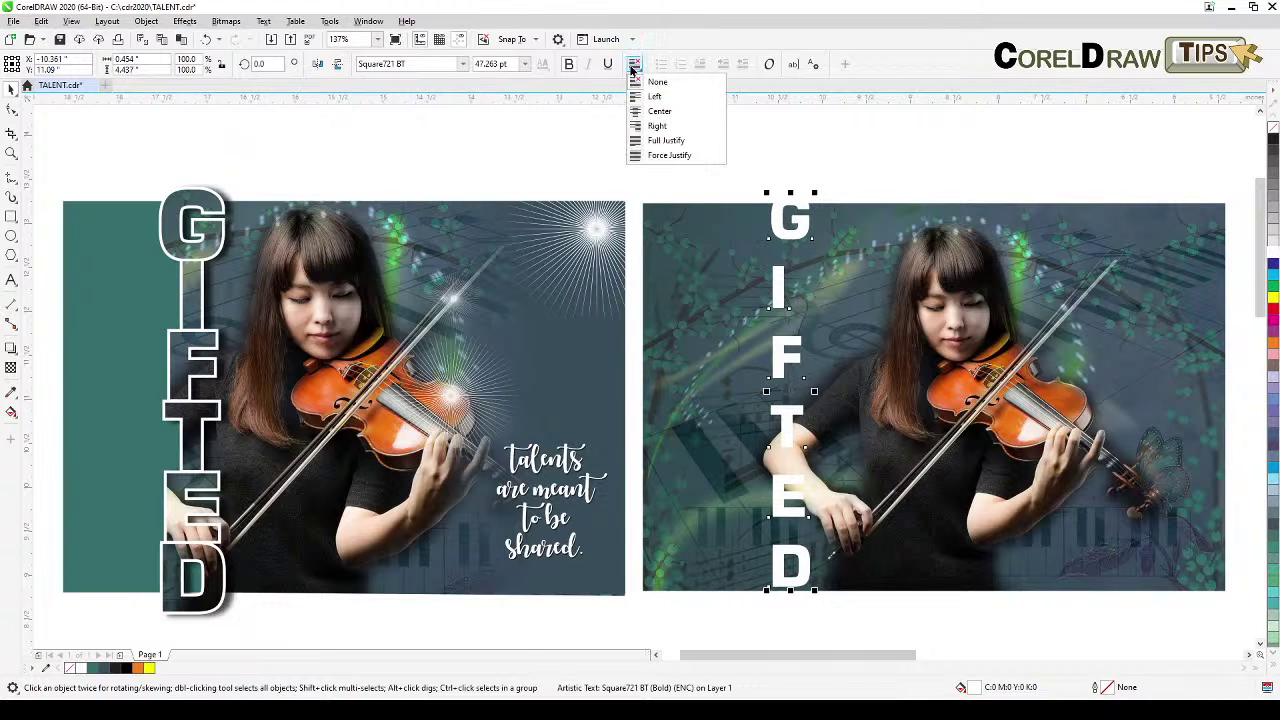
left_click(659, 111)
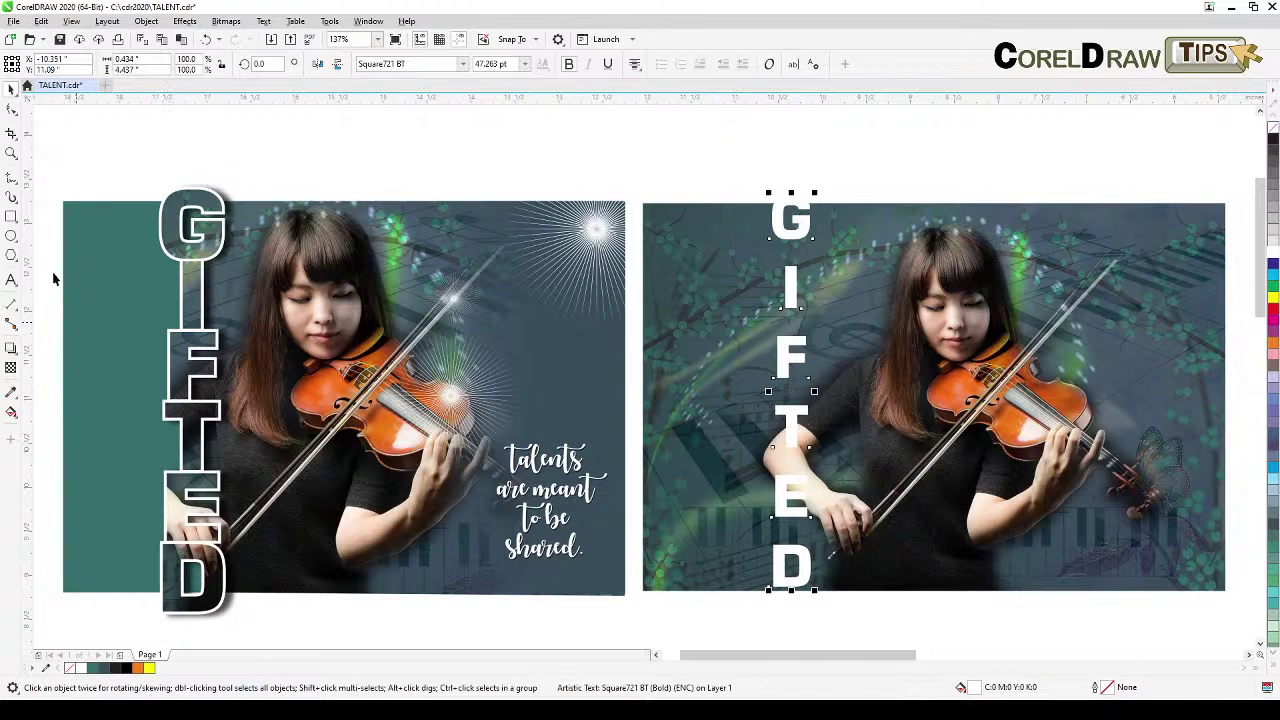
Tighten the line spacing of GIFTED until the letters touch, and scale the text to the photo's height, about 4.4 inches.
left_click(10, 112)
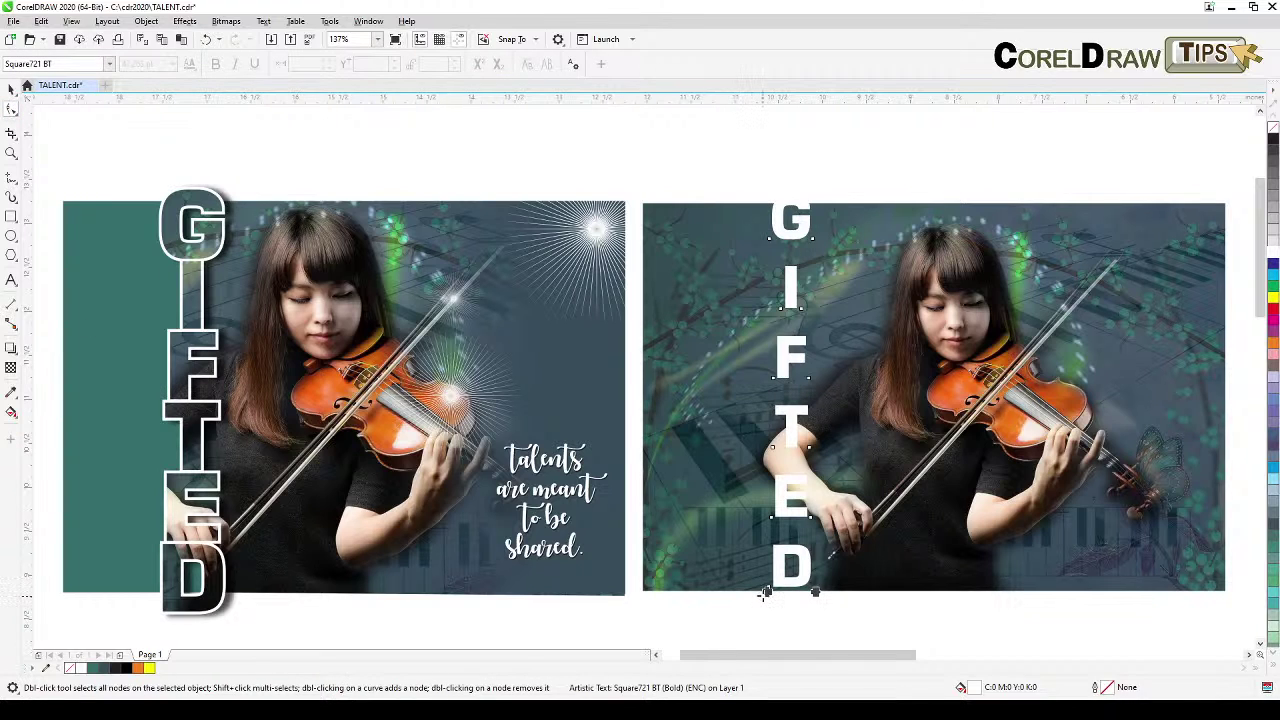
left_click_drag(765, 591, 790, 416)
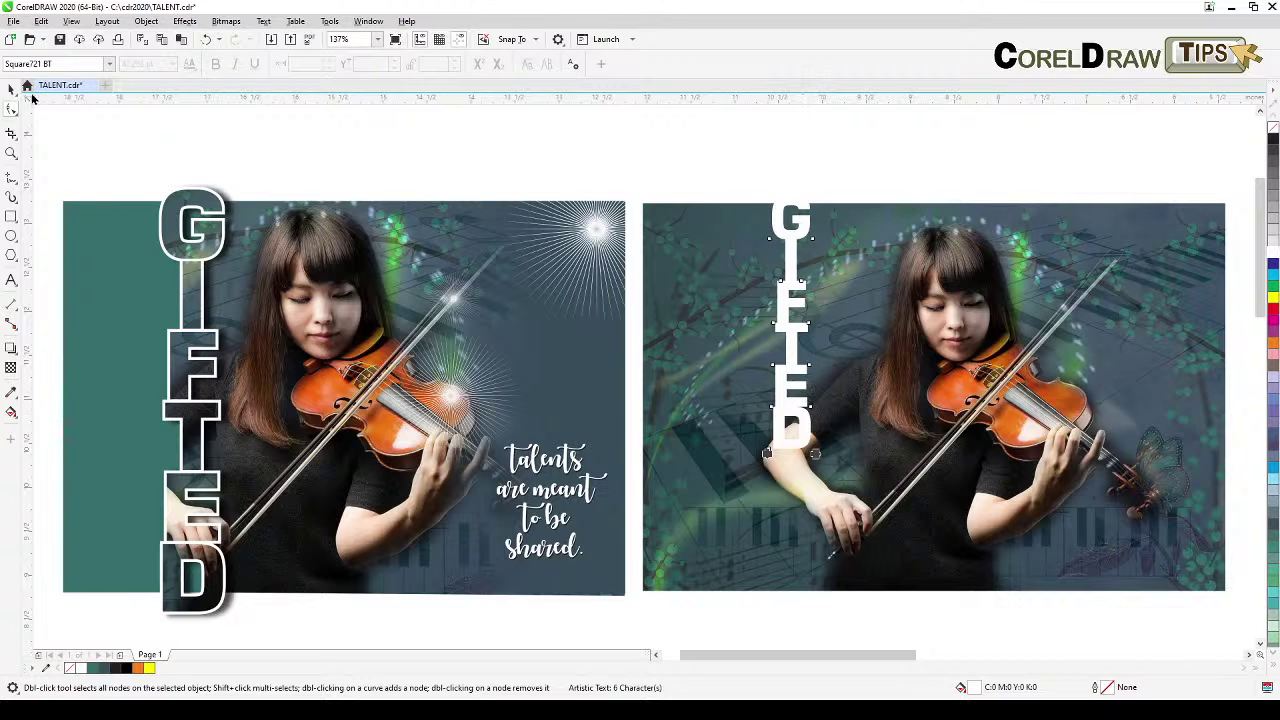
left_click(11, 89)
left_click_drag(821, 462, 951, 594)
left_click_drag(835, 193, 840, 200)
left_click(857, 174)
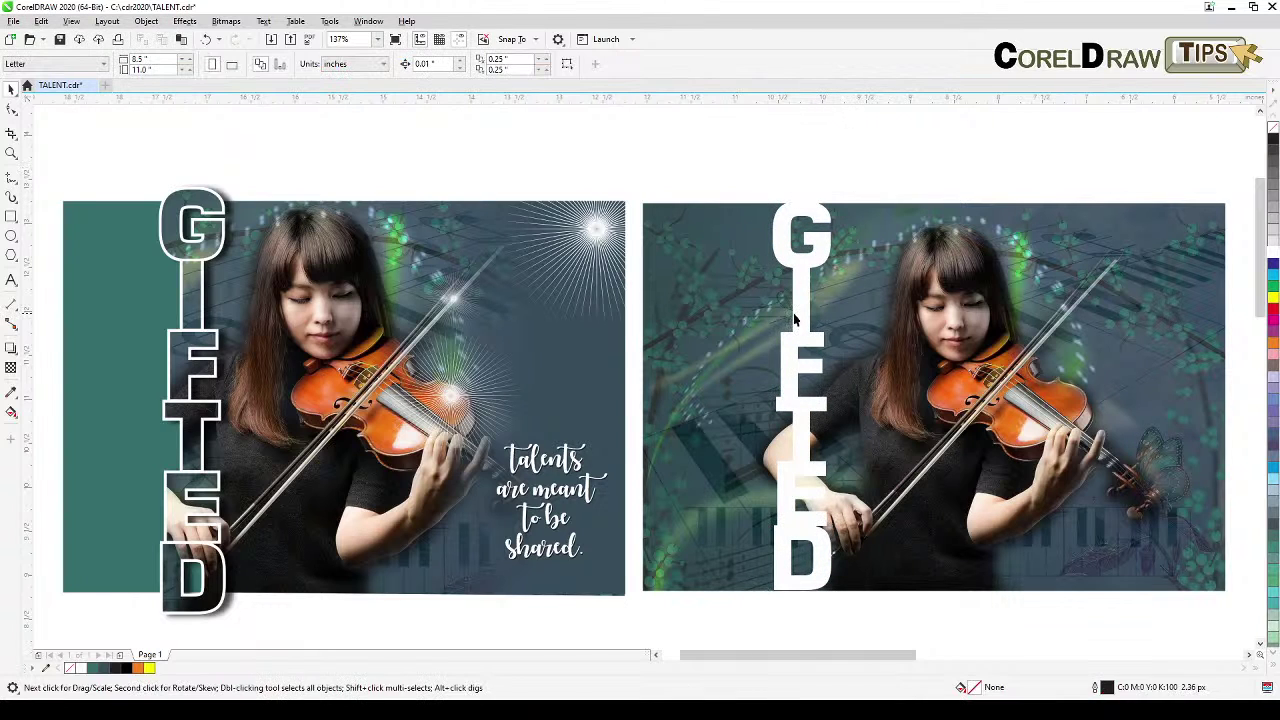
Shift the GIFTED text slightly toward the violinist so it covers her bowing arm and hand.
left_click(795, 318)
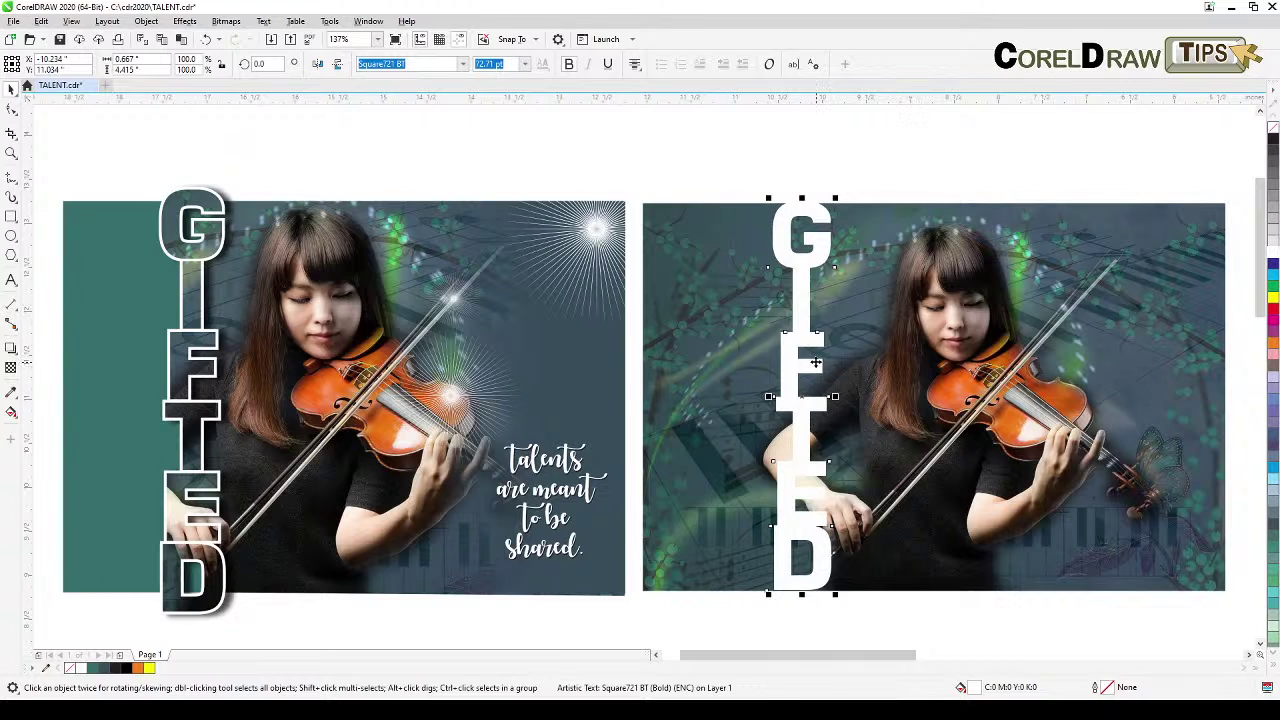
left_click_drag(805, 380, 816, 374)
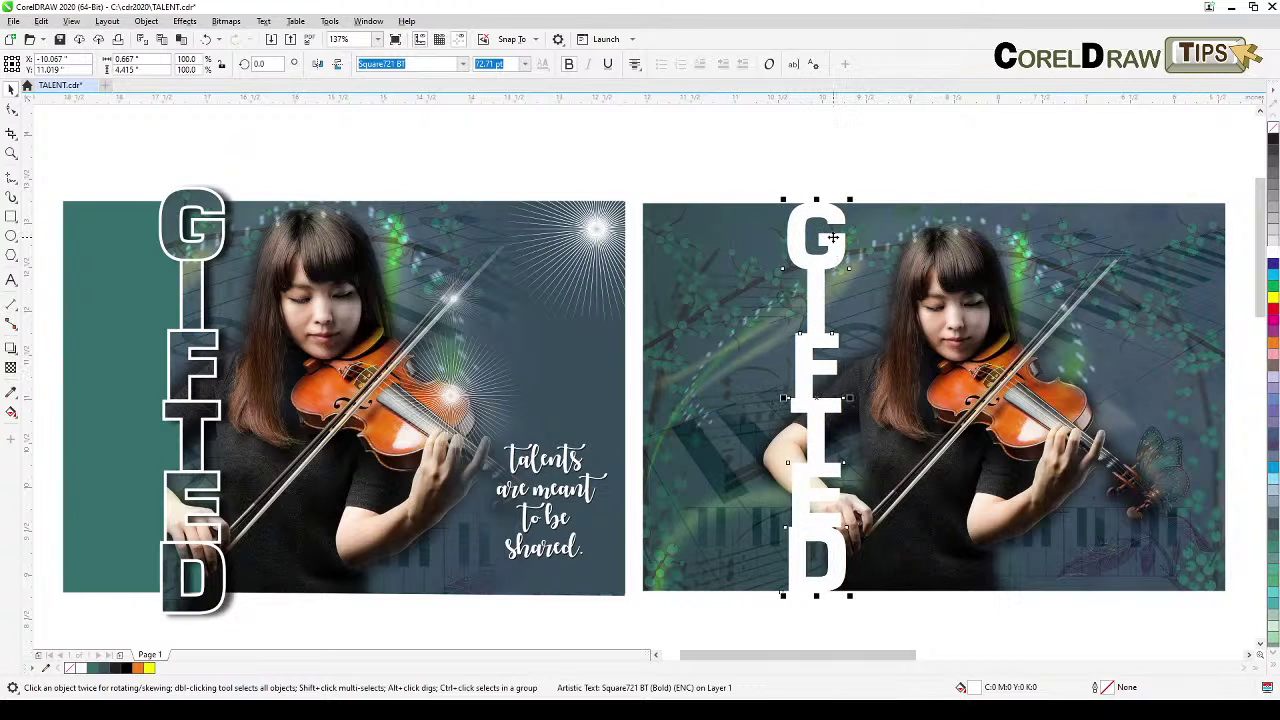
left_click(944, 197)
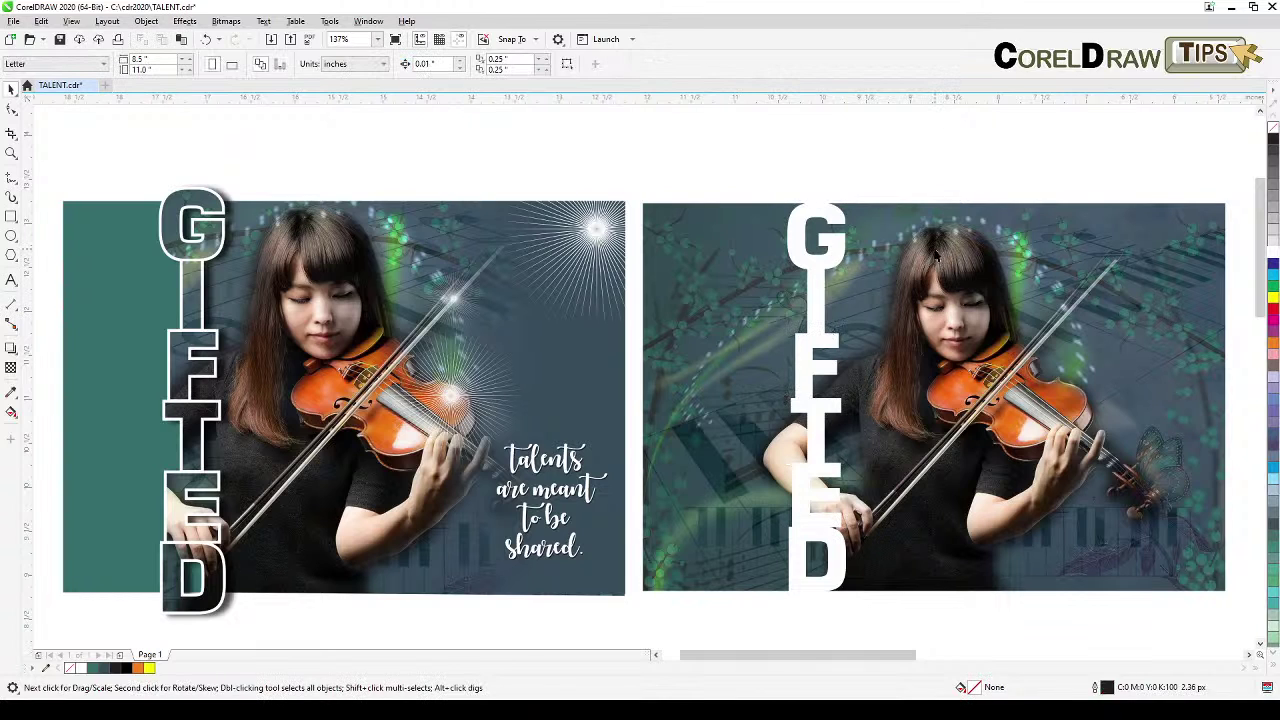
Duplicate the violinist photo in place and PowerClip the copy inside the GIFTED text.
left_click(930, 238)
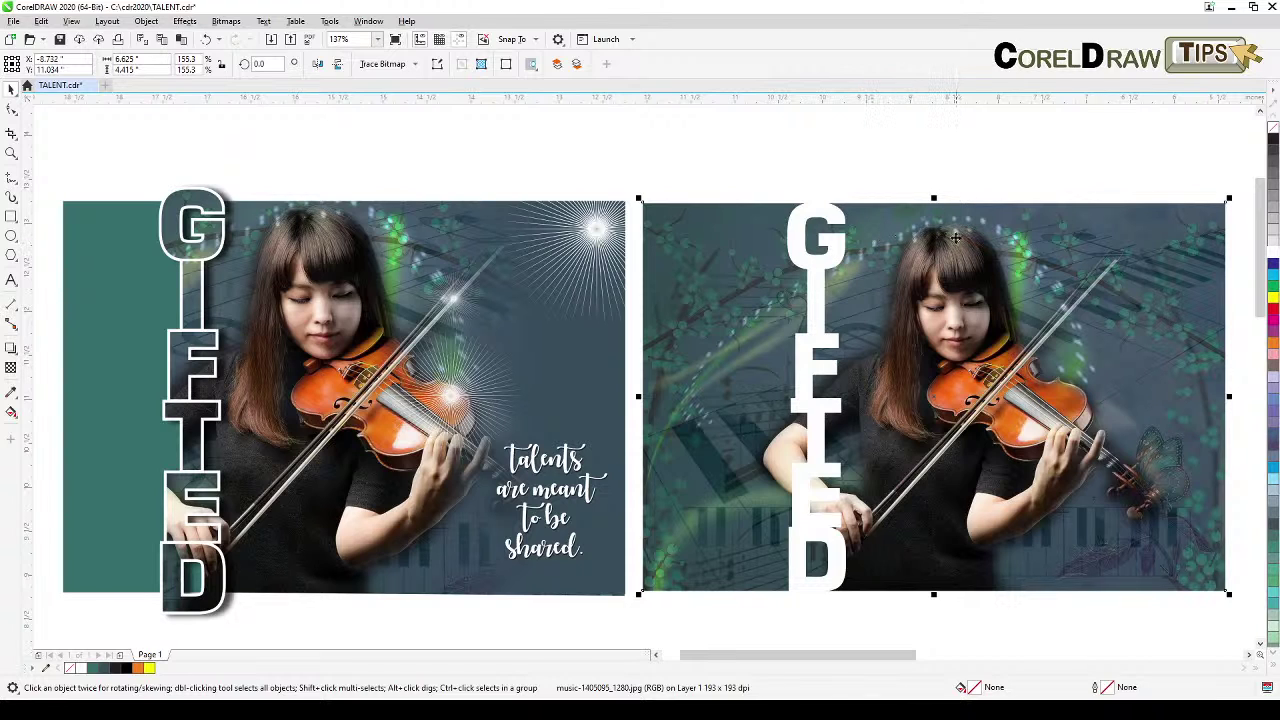
key("KP_Add")
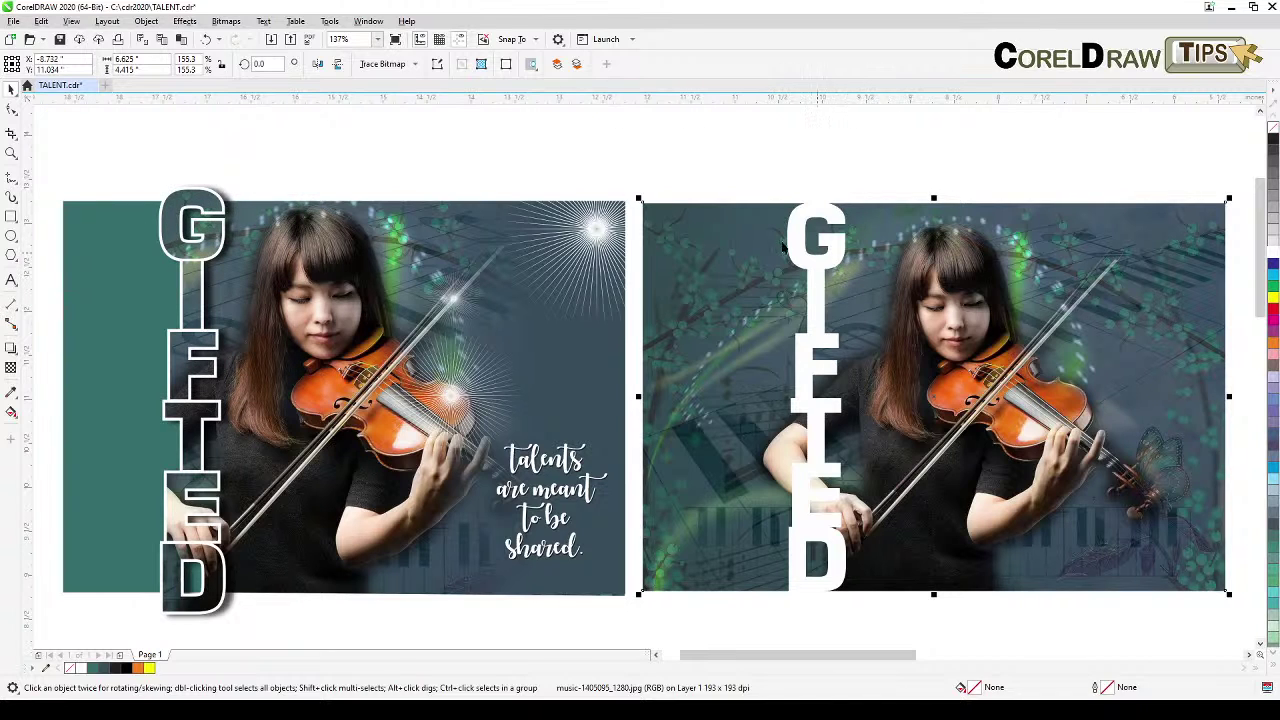
left_click(154, 24)
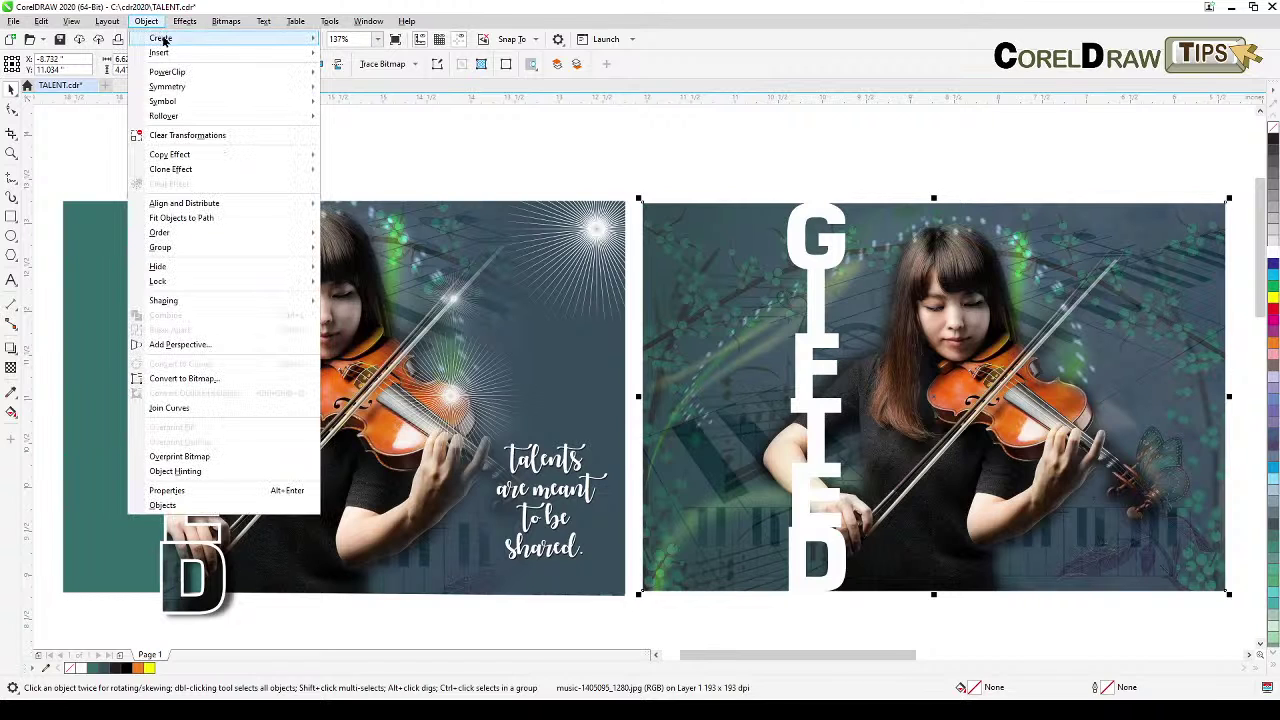
mouse_move(170, 74)
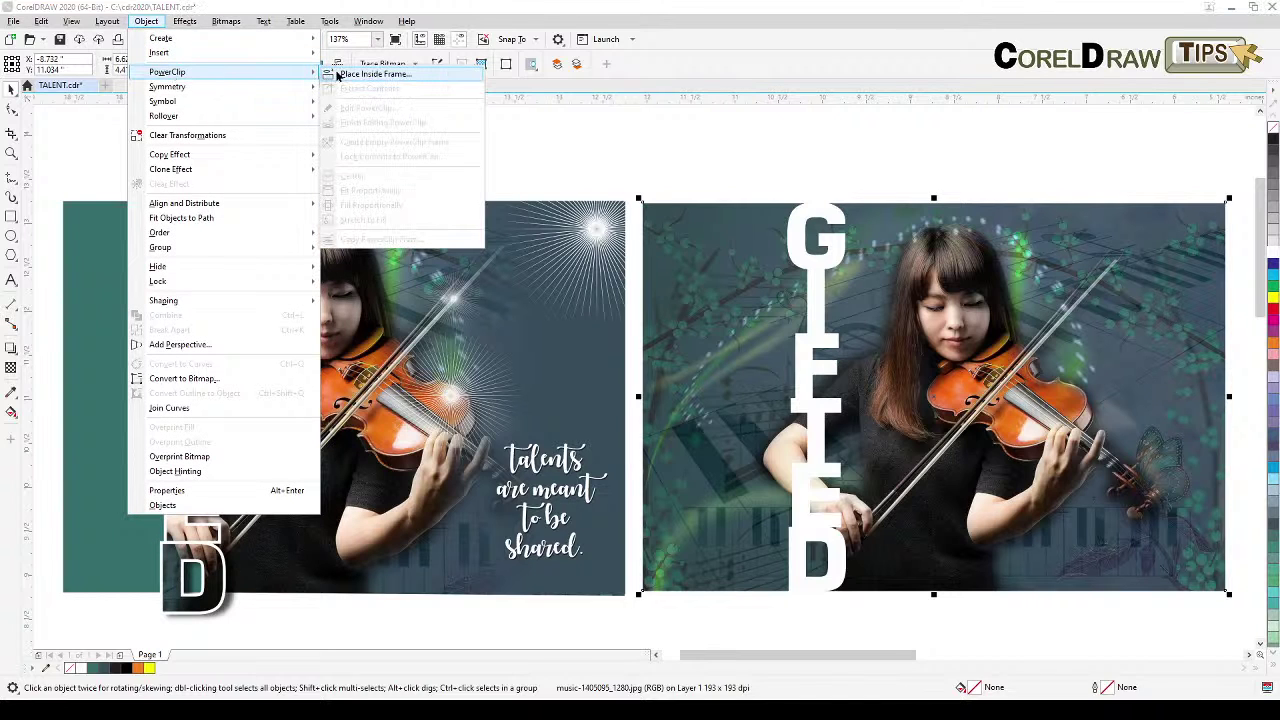
left_click(372, 74)
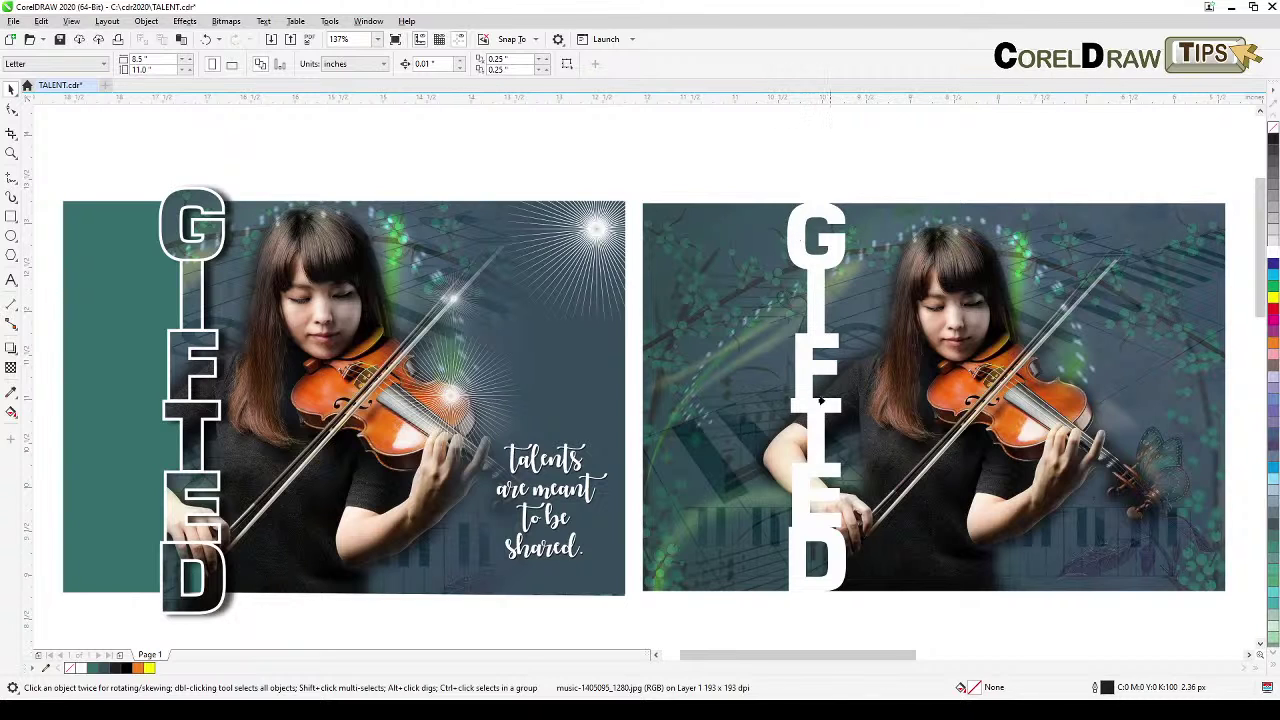
left_click(795, 255)
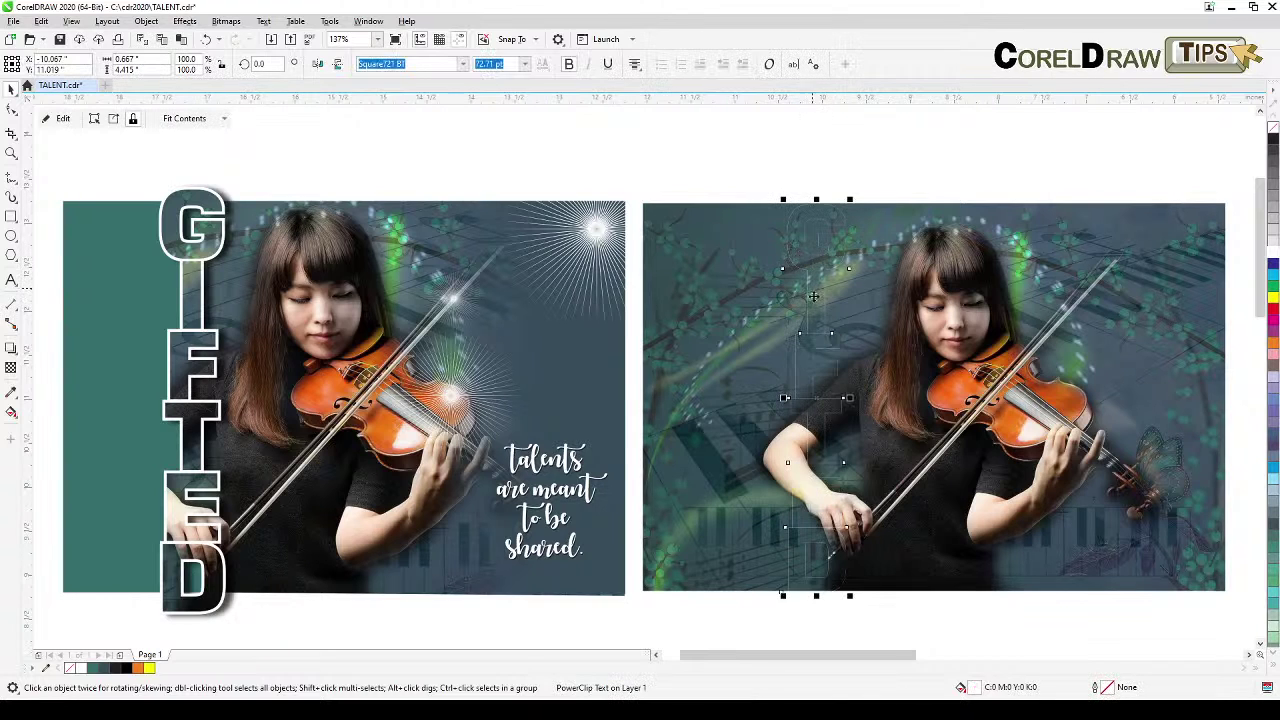
Move the PowerClip text off the photo to check its picture fill, and undo the move.
scroll(840, 302, "up", 2)
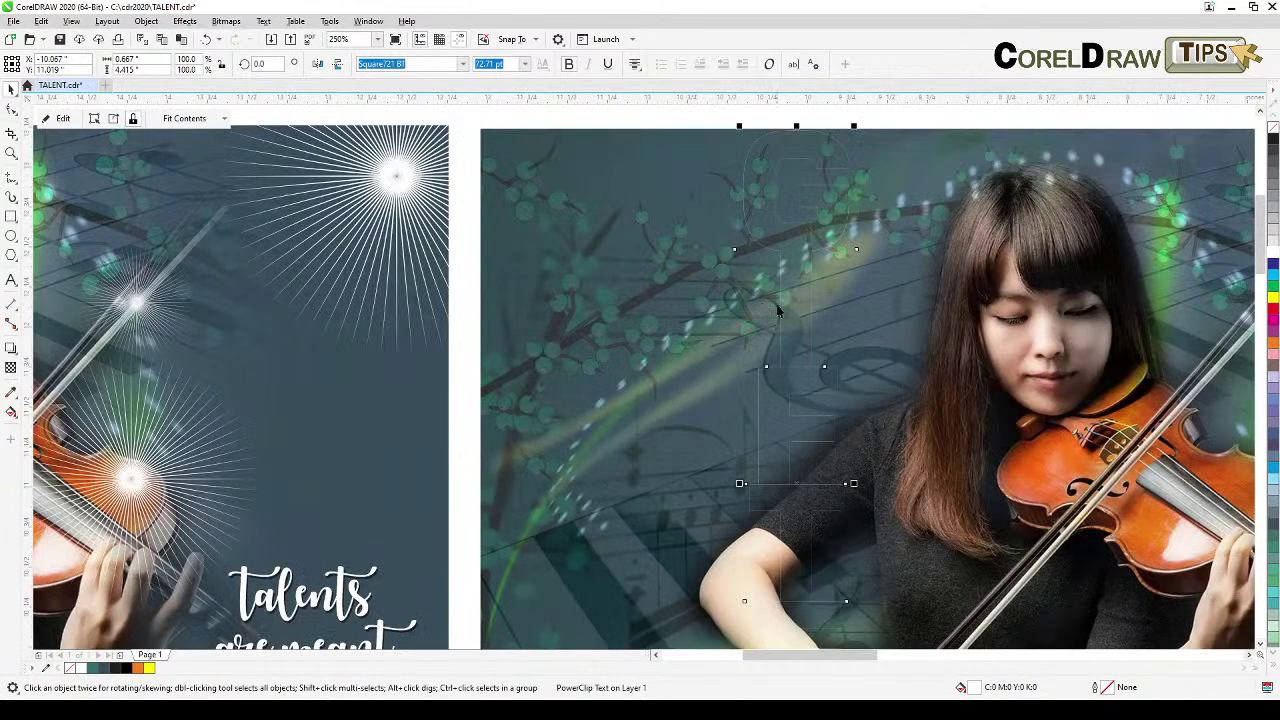
scroll(783, 323, "down", 2)
left_click_drag(788, 306, 738, 233)
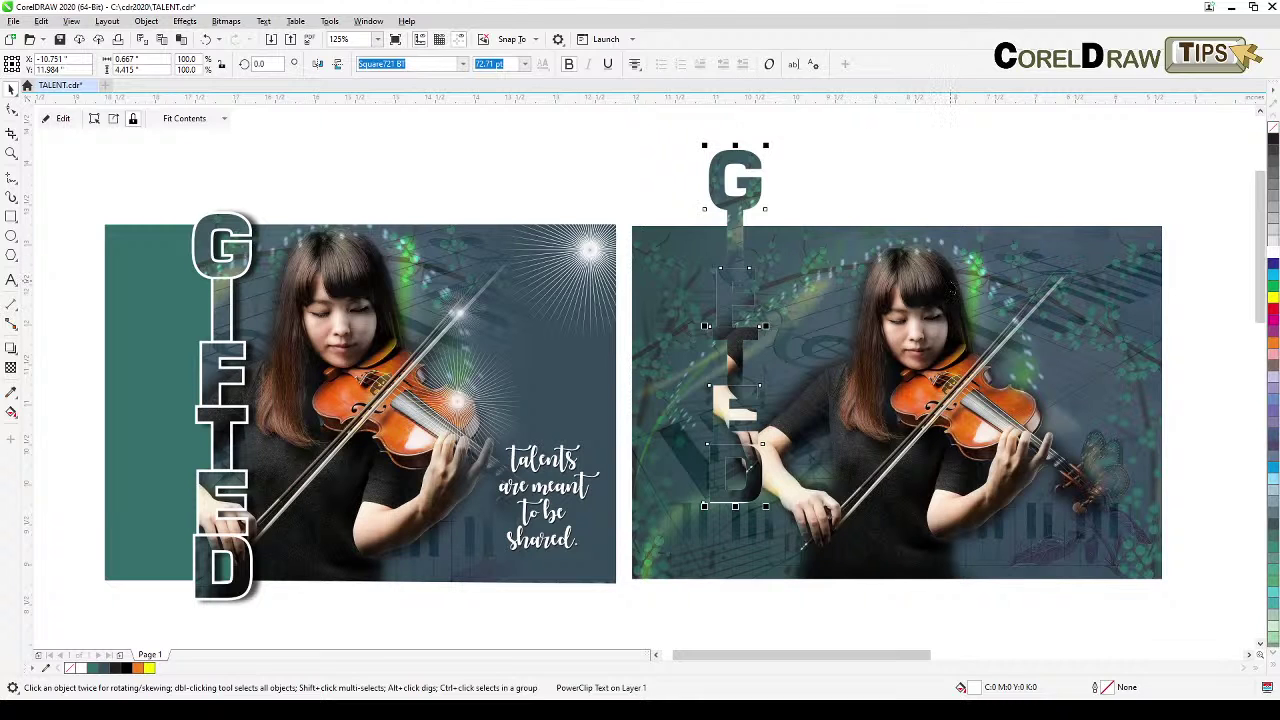
key("ctrl+z")
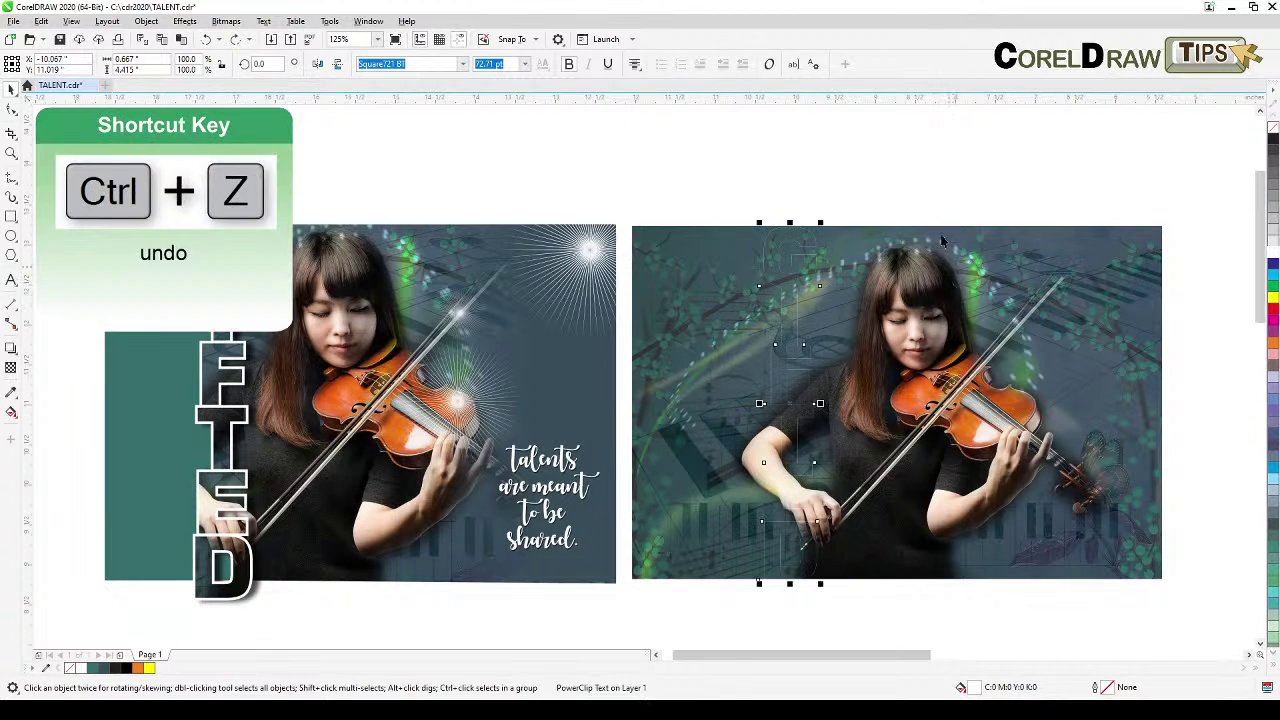
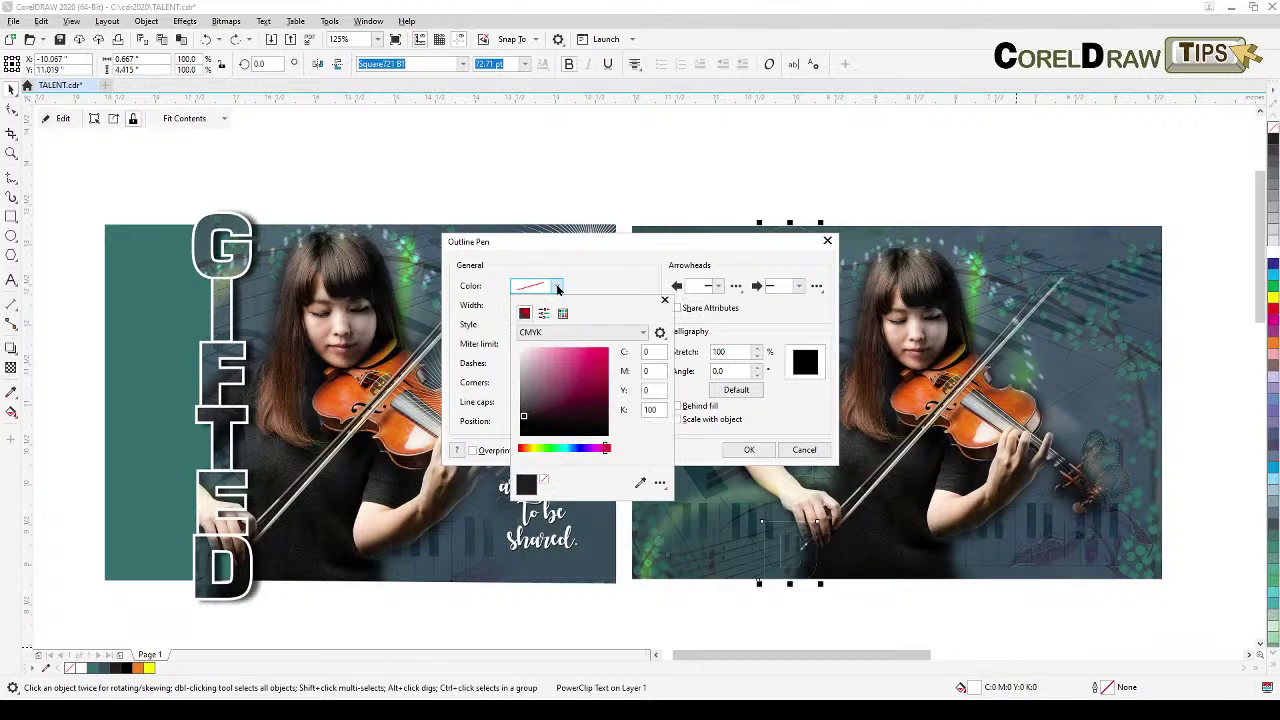
Outline the PowerClip text in white at 20 px, placed behind the fill and scaling with the object.
left_click_drag(523, 417, 520, 347)
left_click(603, 281)
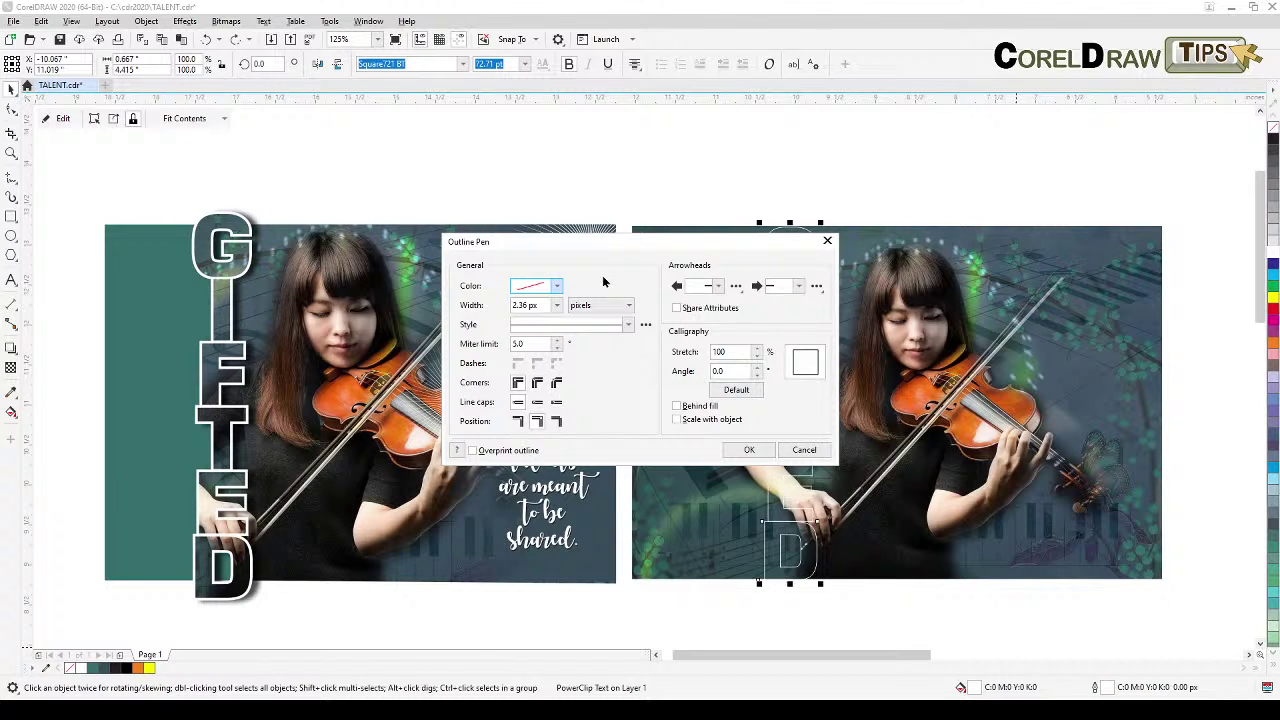
left_click(557, 305)
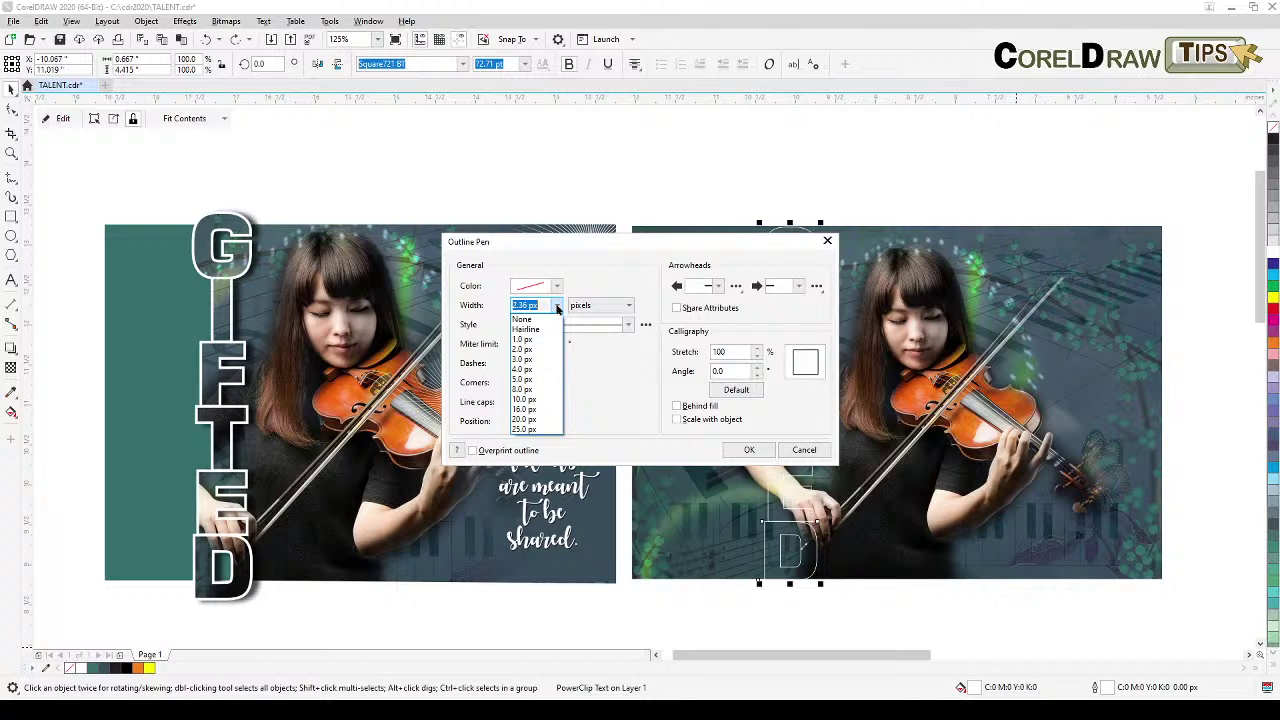
left_click(532, 420)
left_click_drag(637, 240, 502, 230)
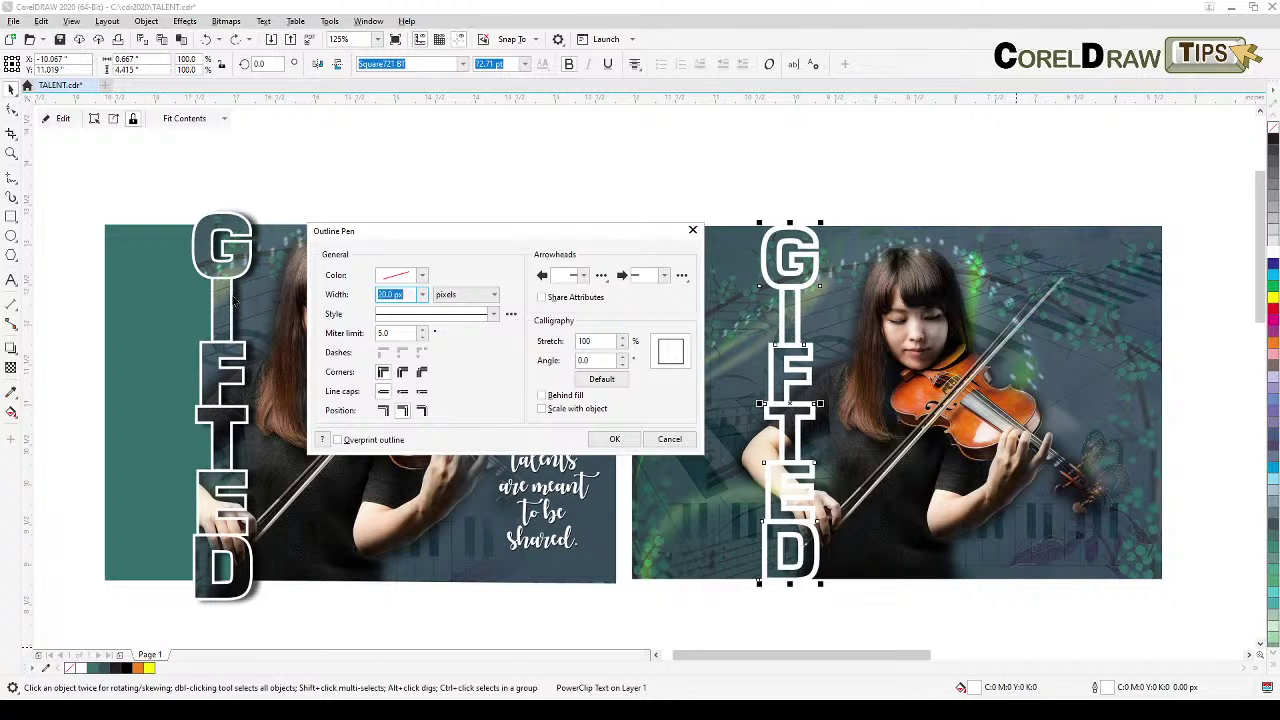
left_click(542, 396)
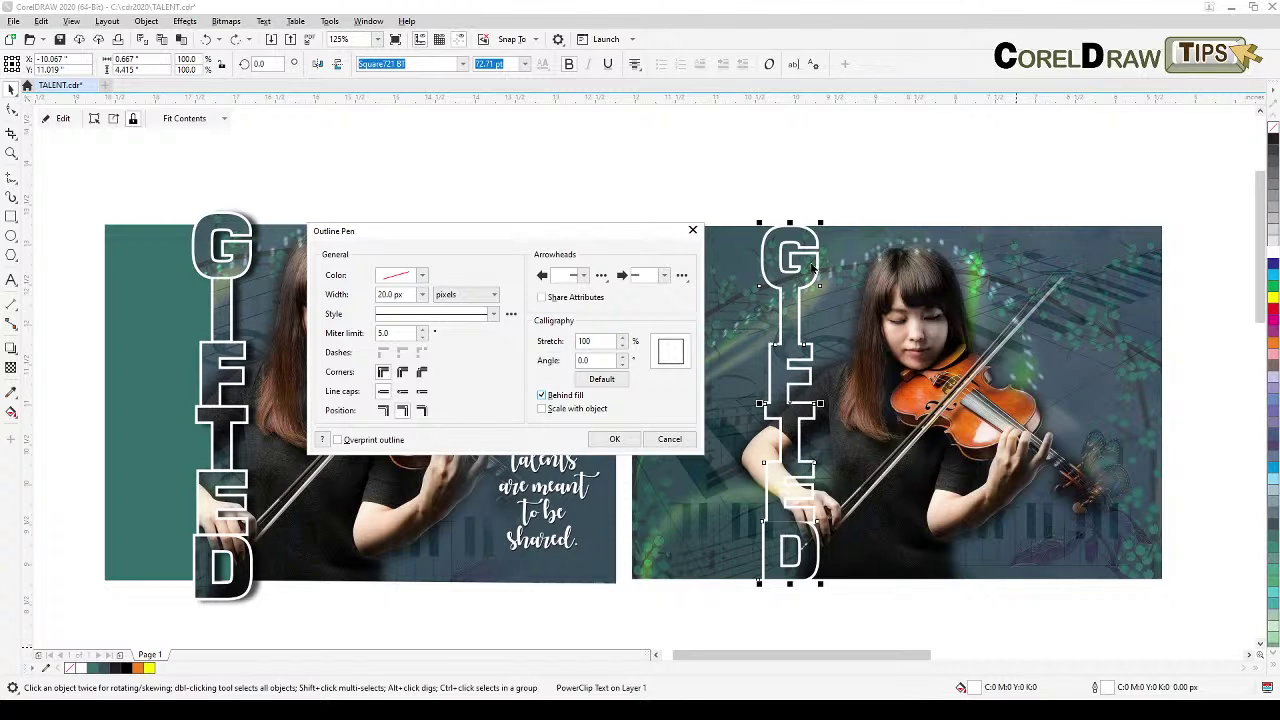
left_click(560, 412)
left_click(612, 440)
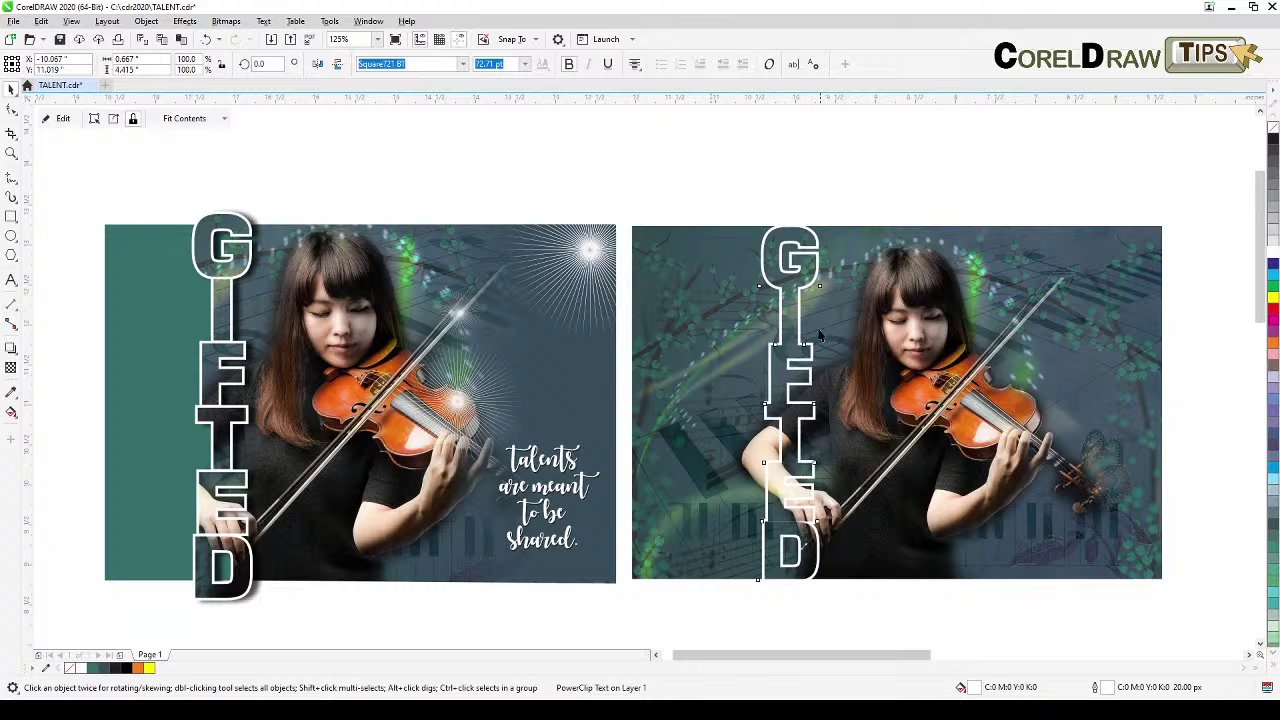
Loosen the line spacing of GIFTED slightly so the D extends past the photo's lower edge.
left_click(11, 110)
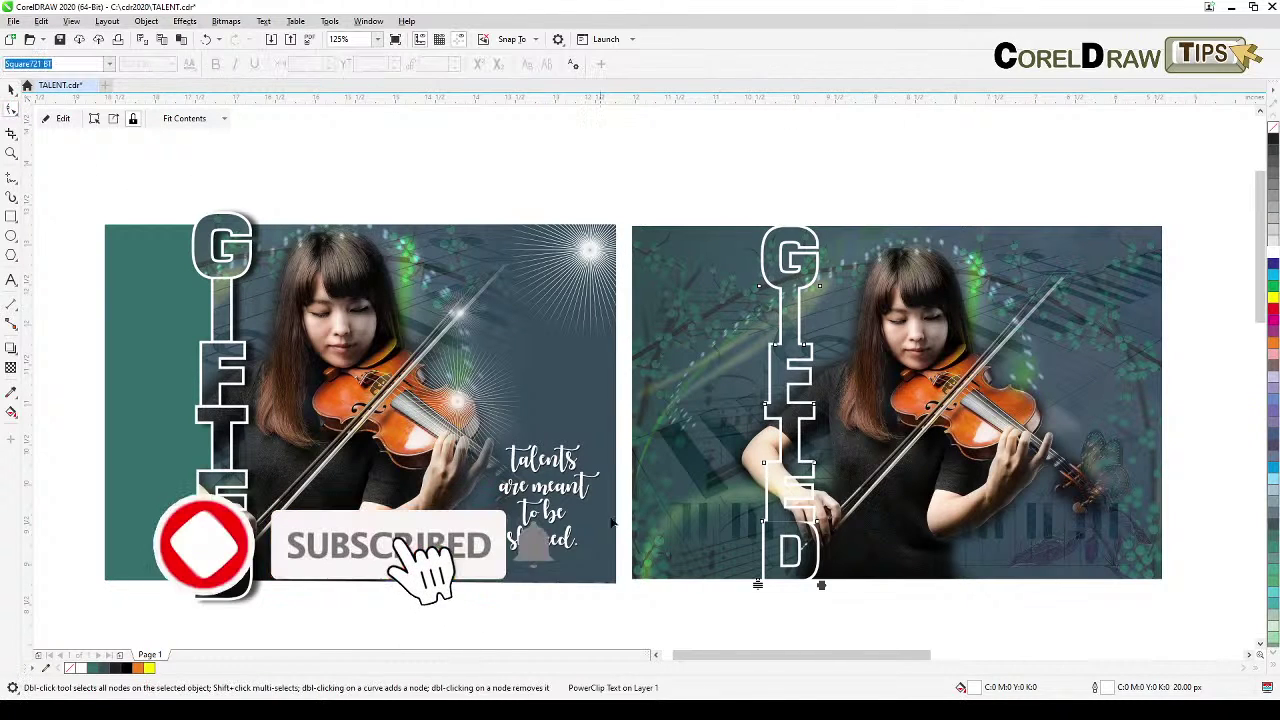
left_click(757, 591)
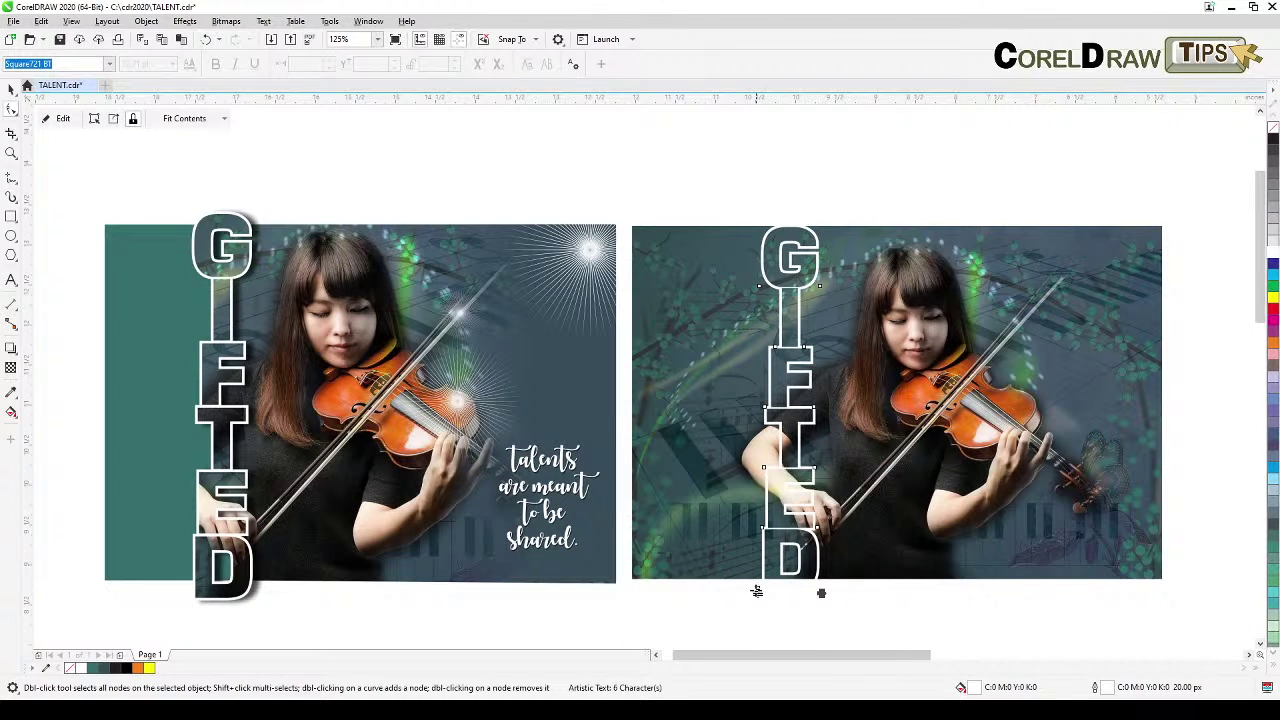
left_click_drag(757, 592, 757, 598)
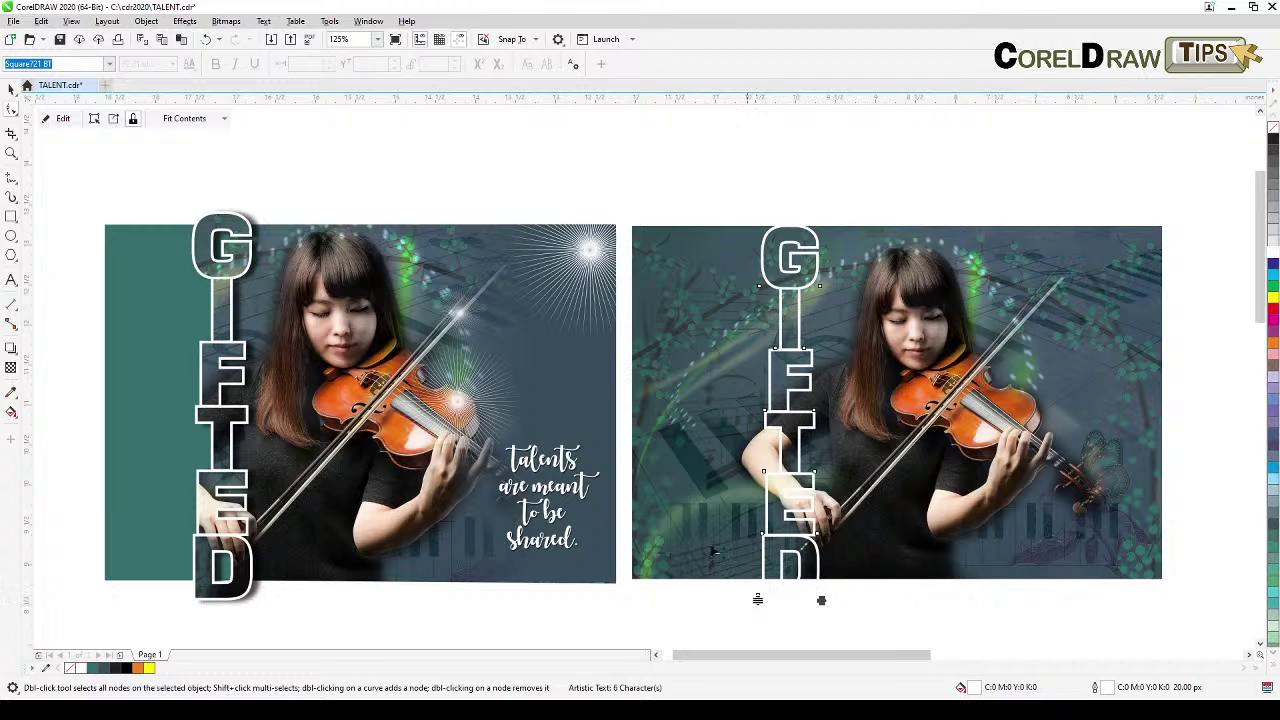
left_click(11, 89)
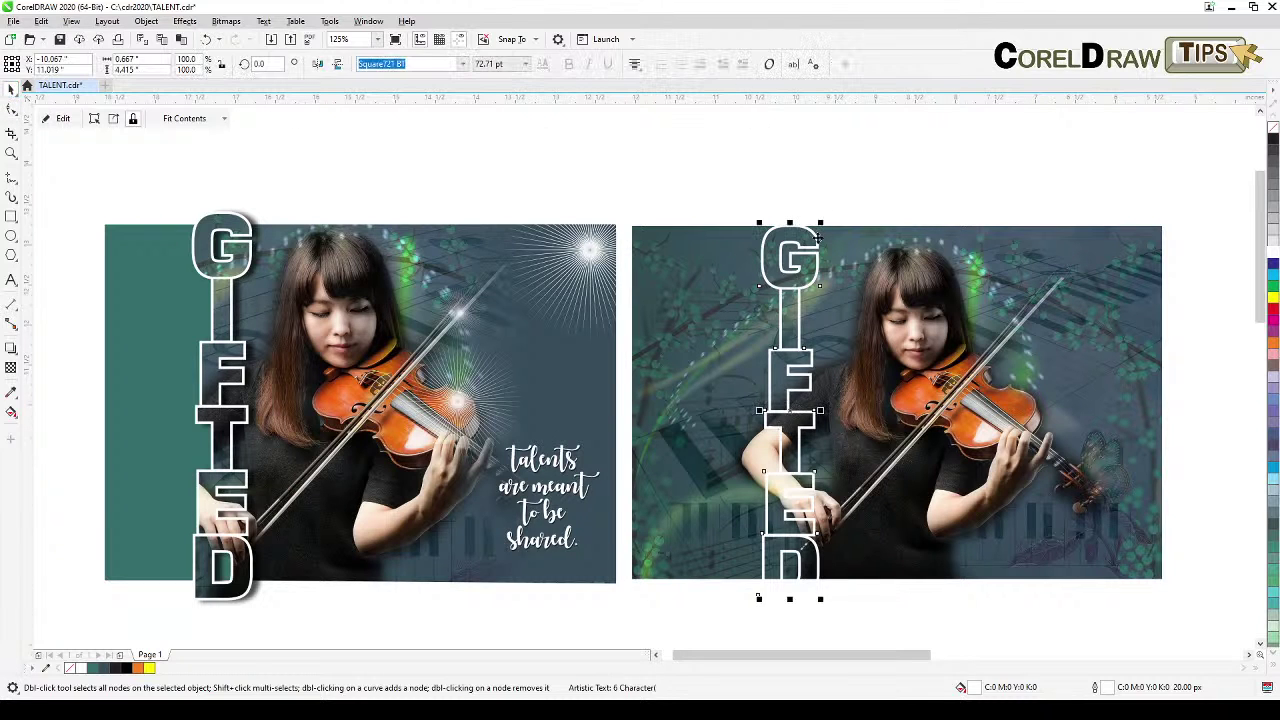
left_click(1009, 195)
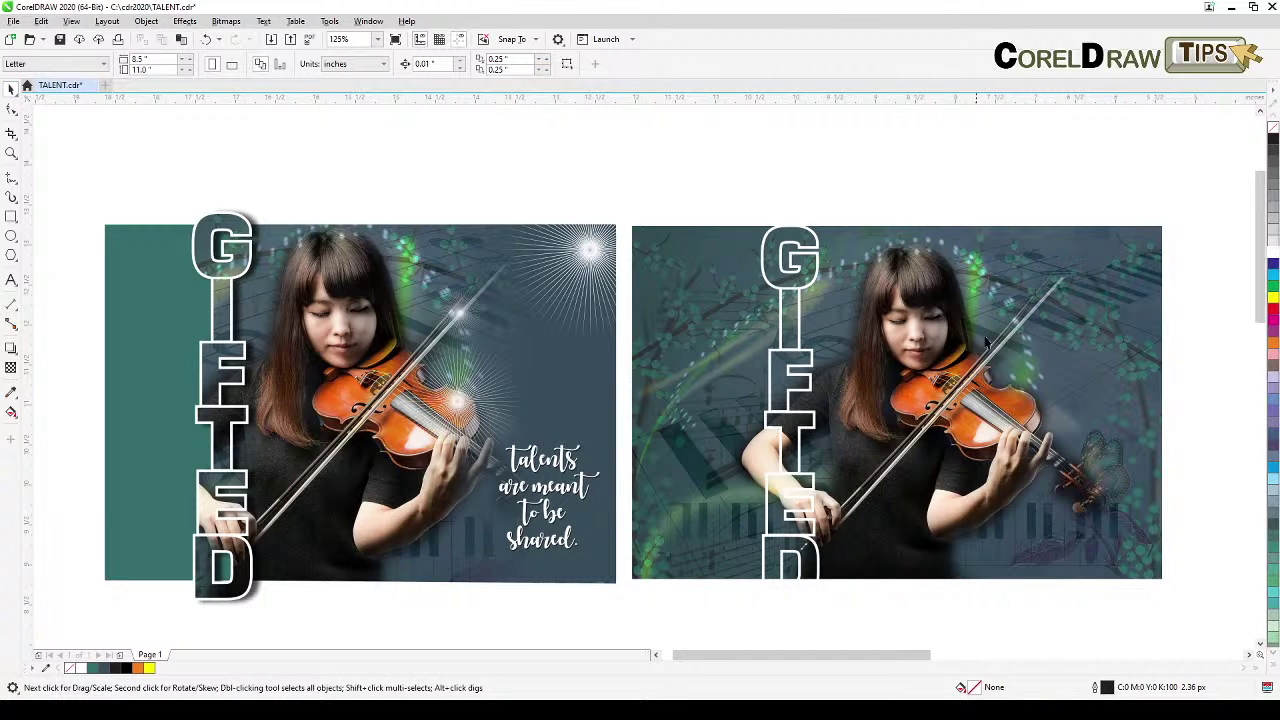
left_click(963, 549)
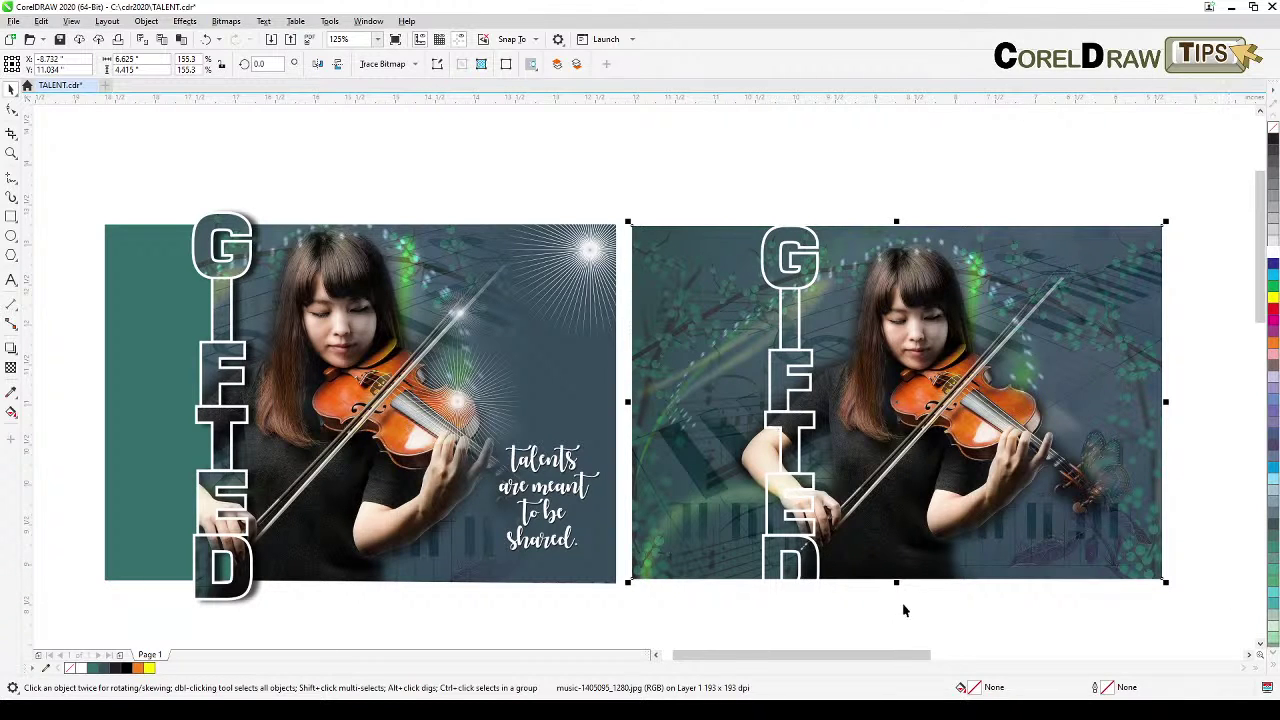
left_click(800, 171)
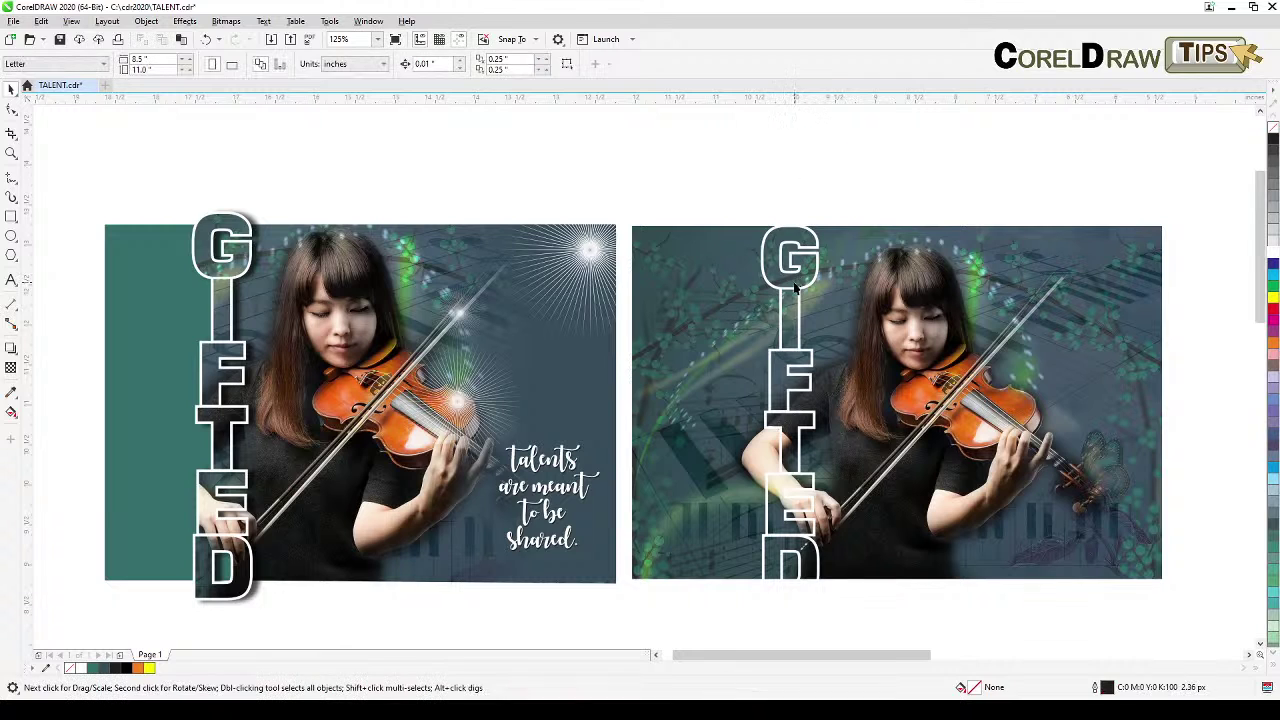
left_click(796, 287)
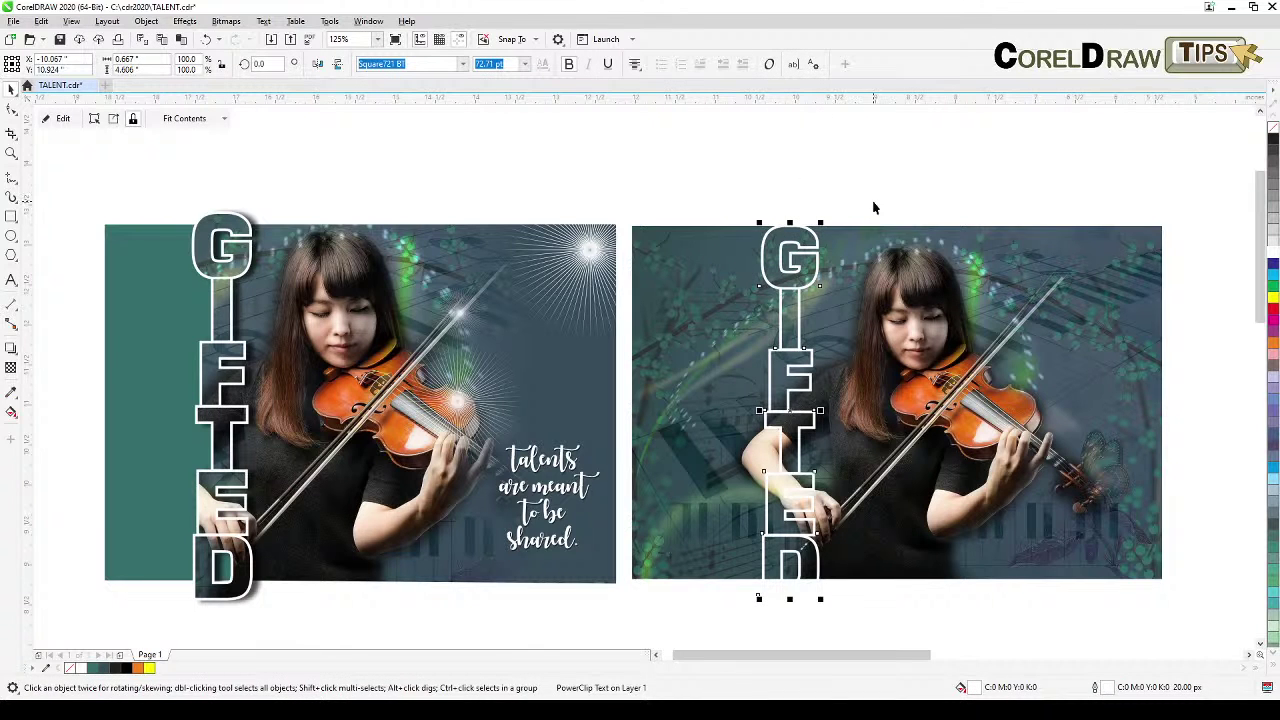
left_click(766, 623)
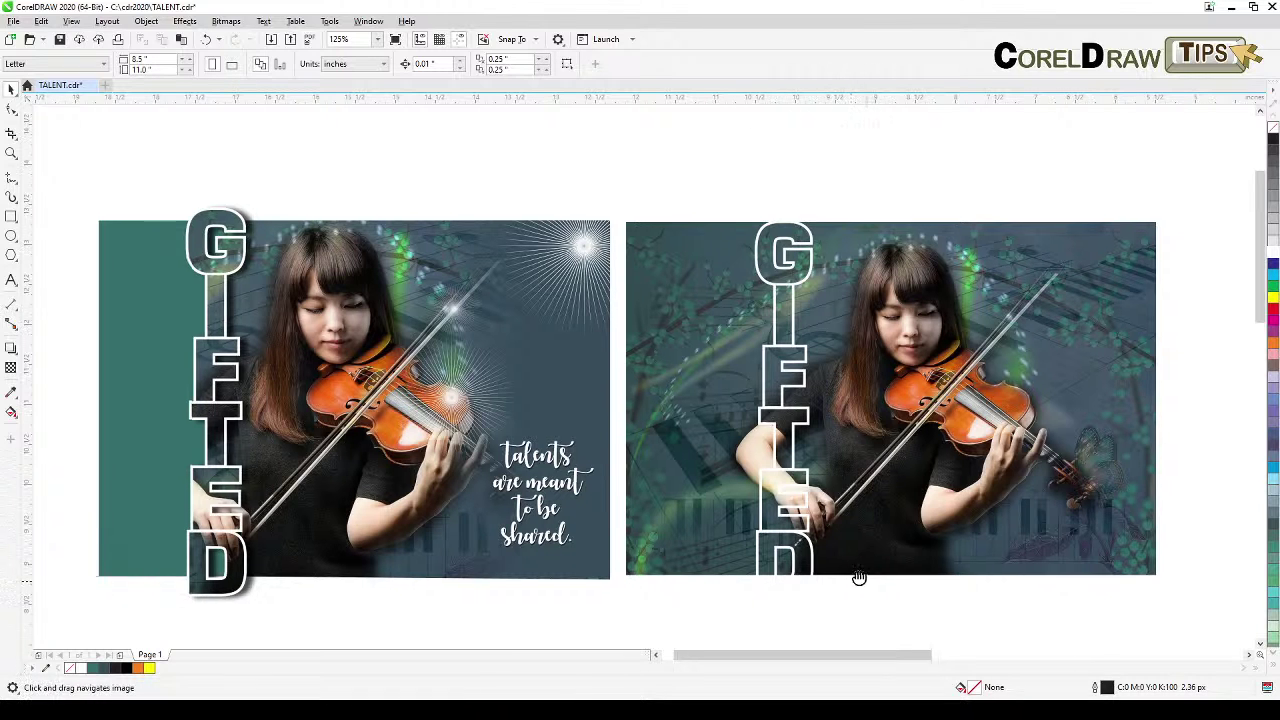
Delete the outlined PowerClip GIFTED text from the violinist photo without its finished design.
left_click_drag(855, 582, 790, 468)
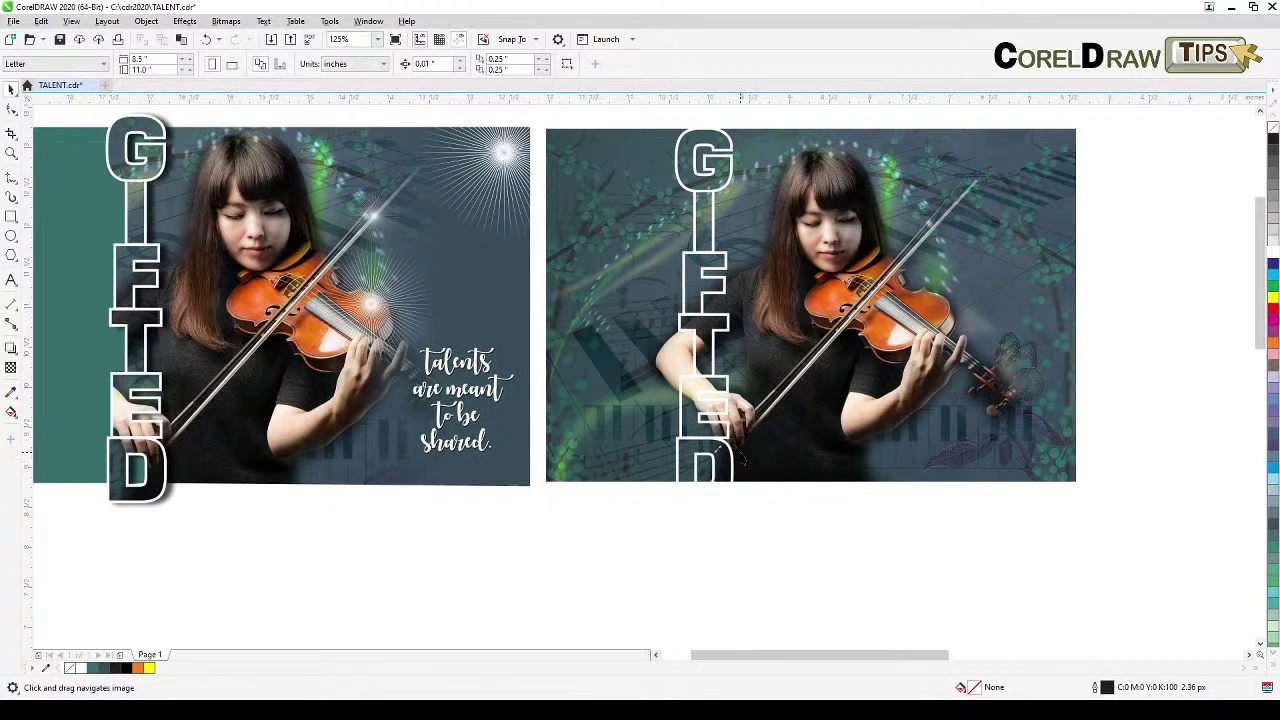
key("space")
left_click(716, 466)
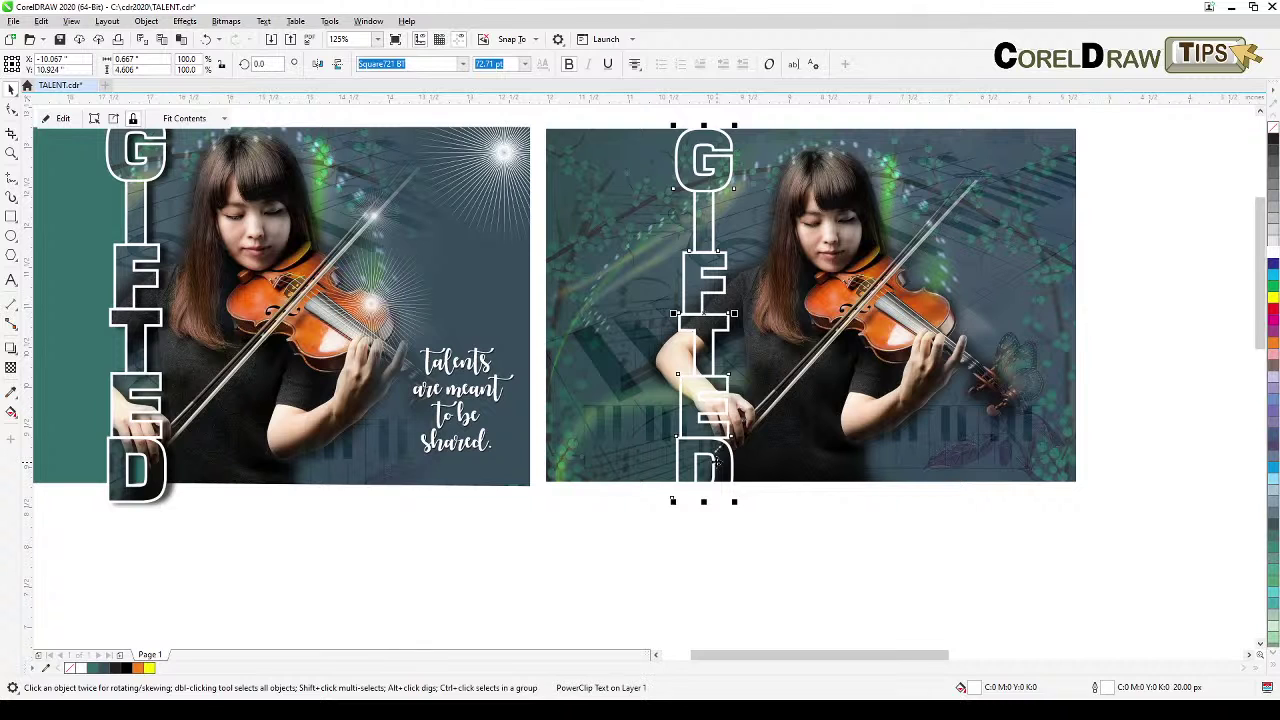
key("Delete")
Add GIFTED as artistic text near the upper edge of the plain violinist photo, one letter per line.
key("space")
left_click_drag(755, 458, 787, 525)
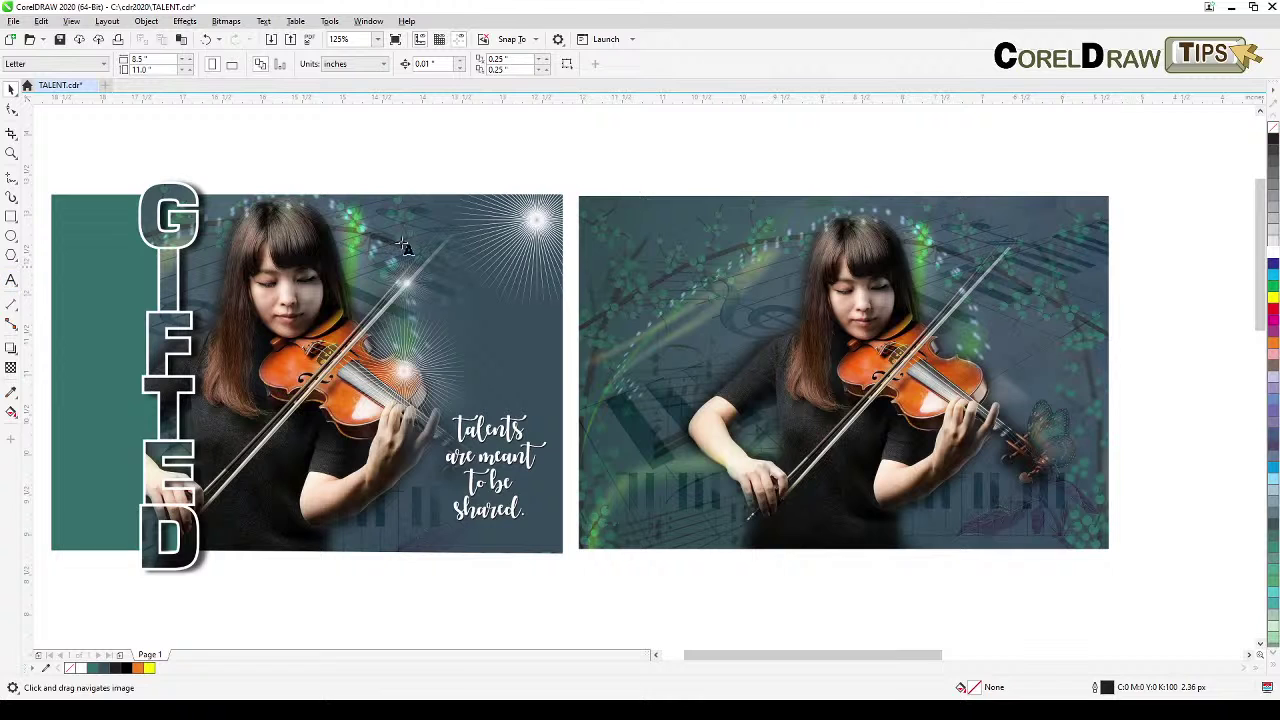
key("F8")
left_click(648, 176)
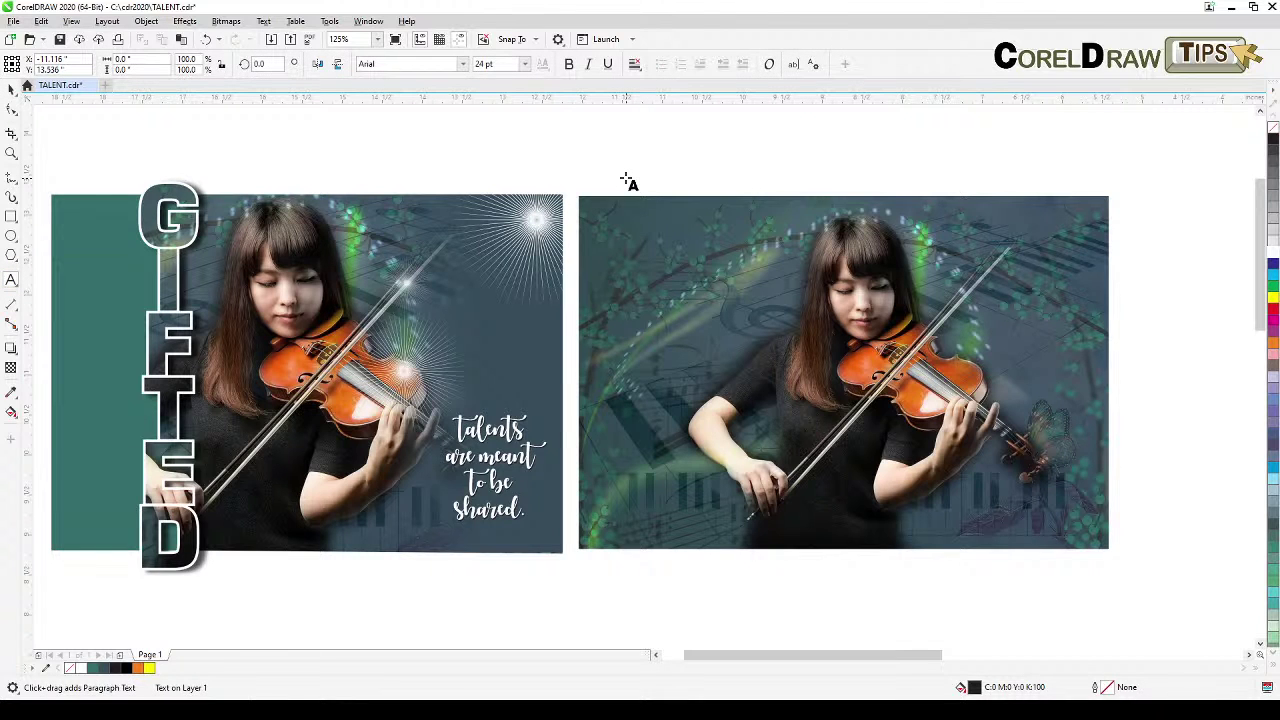
type("G")
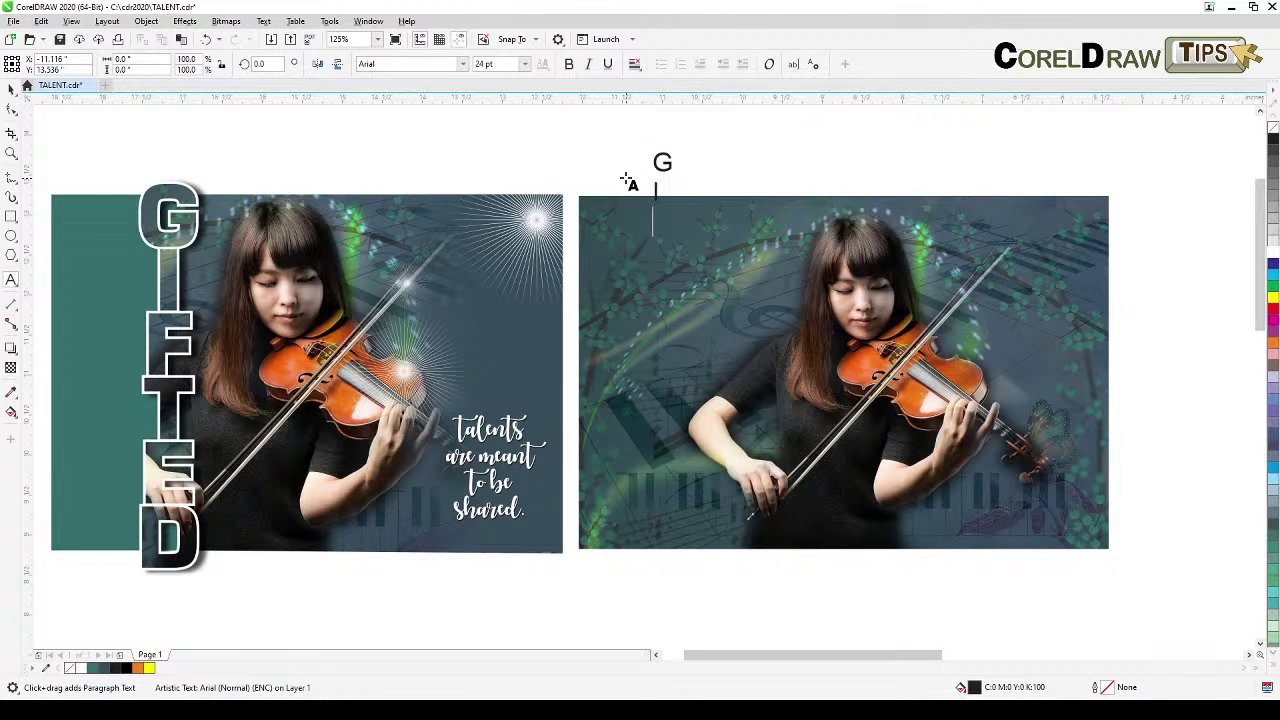
key("Return")
type("I")
key("Return")
type("F")
key("Return")
type("T")
key("Return")
type("ED")
key("BackSpace")
type("D")
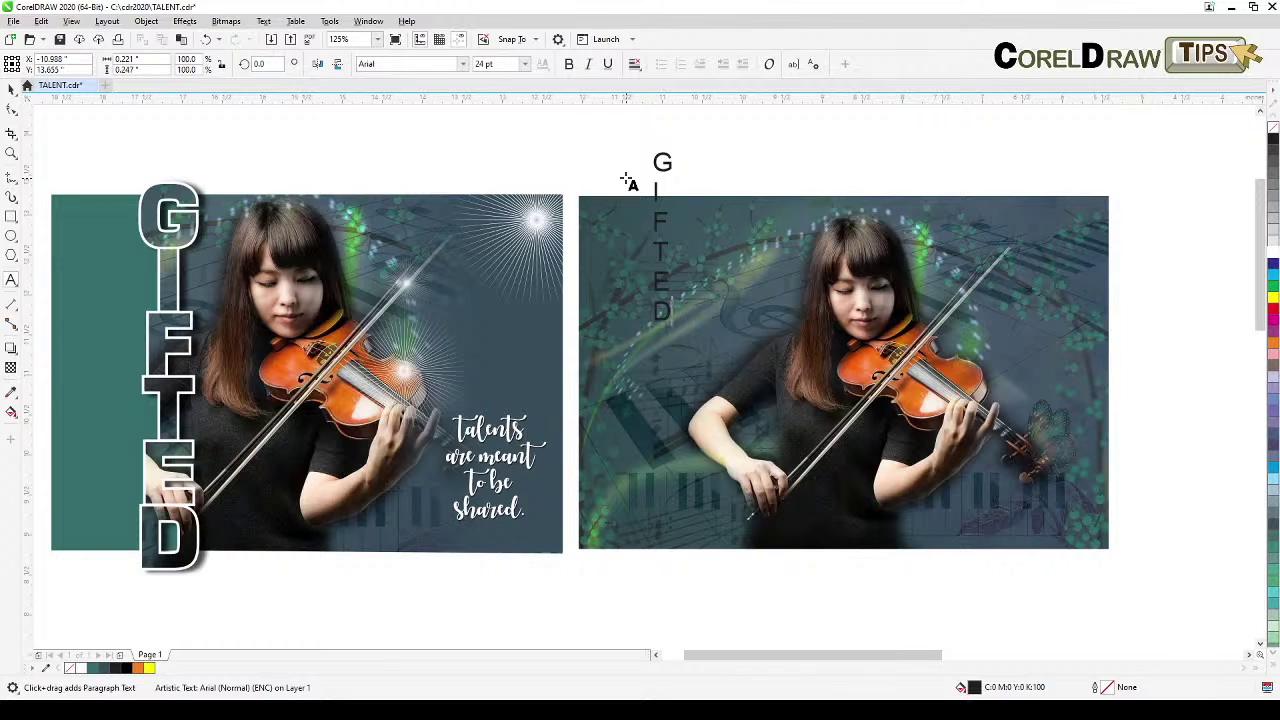
Set the GIFTED text in bold Square721 BT and enlarge it proportionally to about 52 pt.
key("ctrl+space")
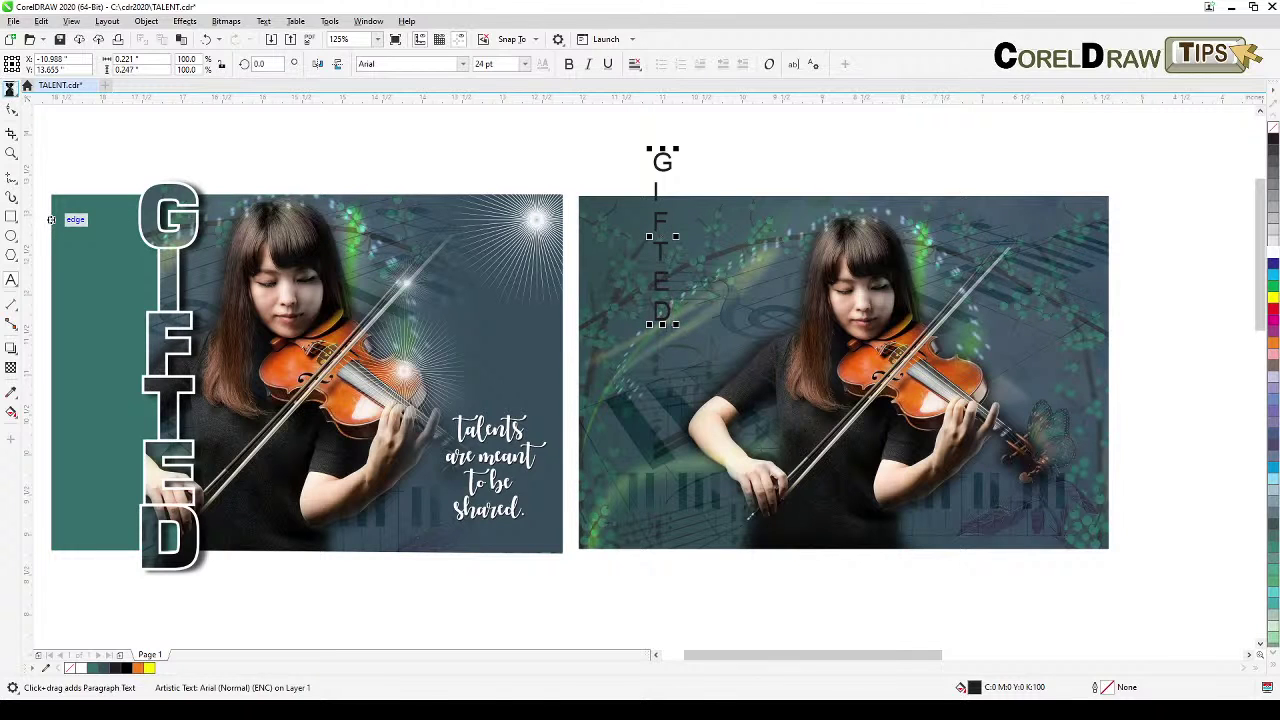
left_click(10, 89)
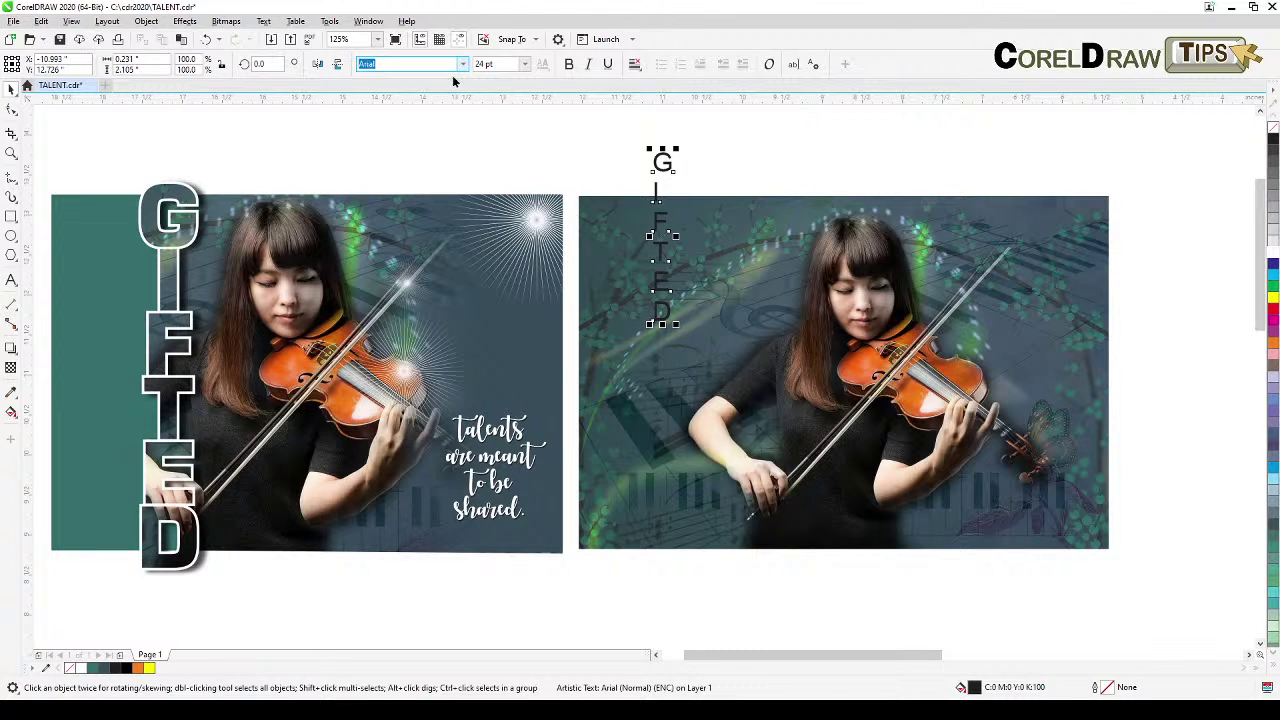
left_click(461, 64)
left_click(431, 110)
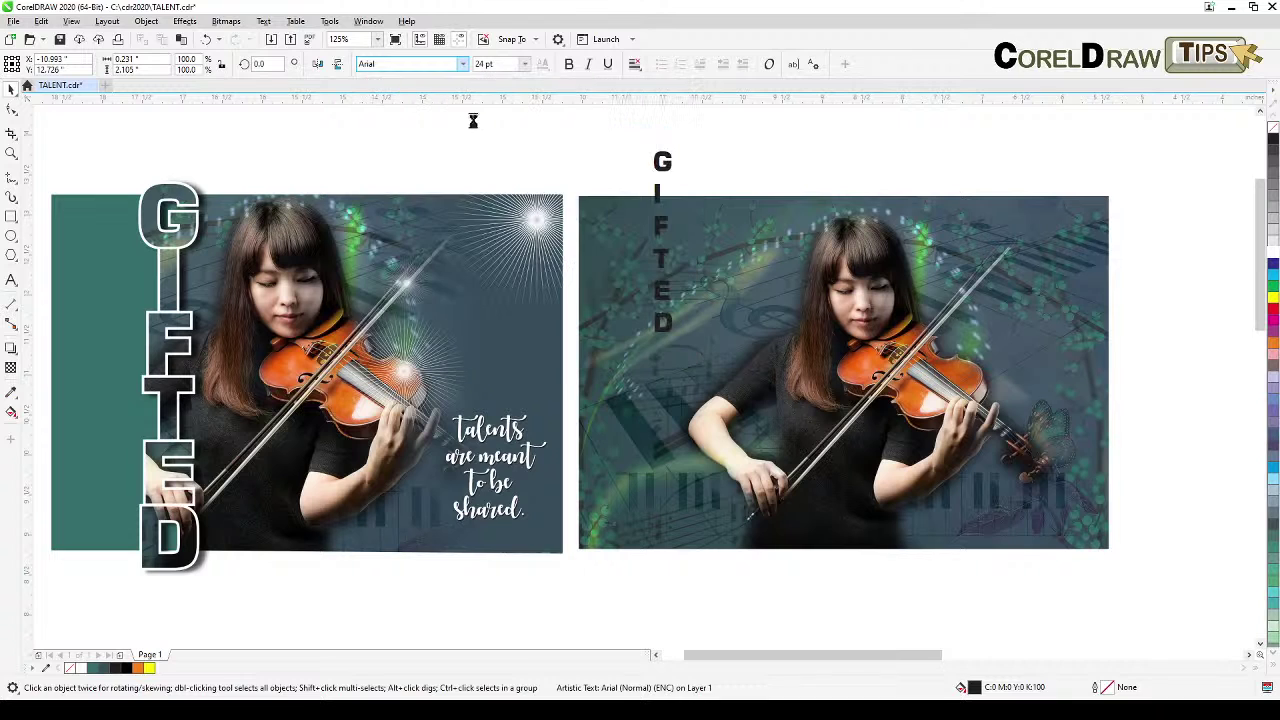
left_click_drag(678, 352, 960, 551)
Center-align the GIFTED letters and scale the text down to about 3.9 inches tall, within the photo.
left_click(636, 64)
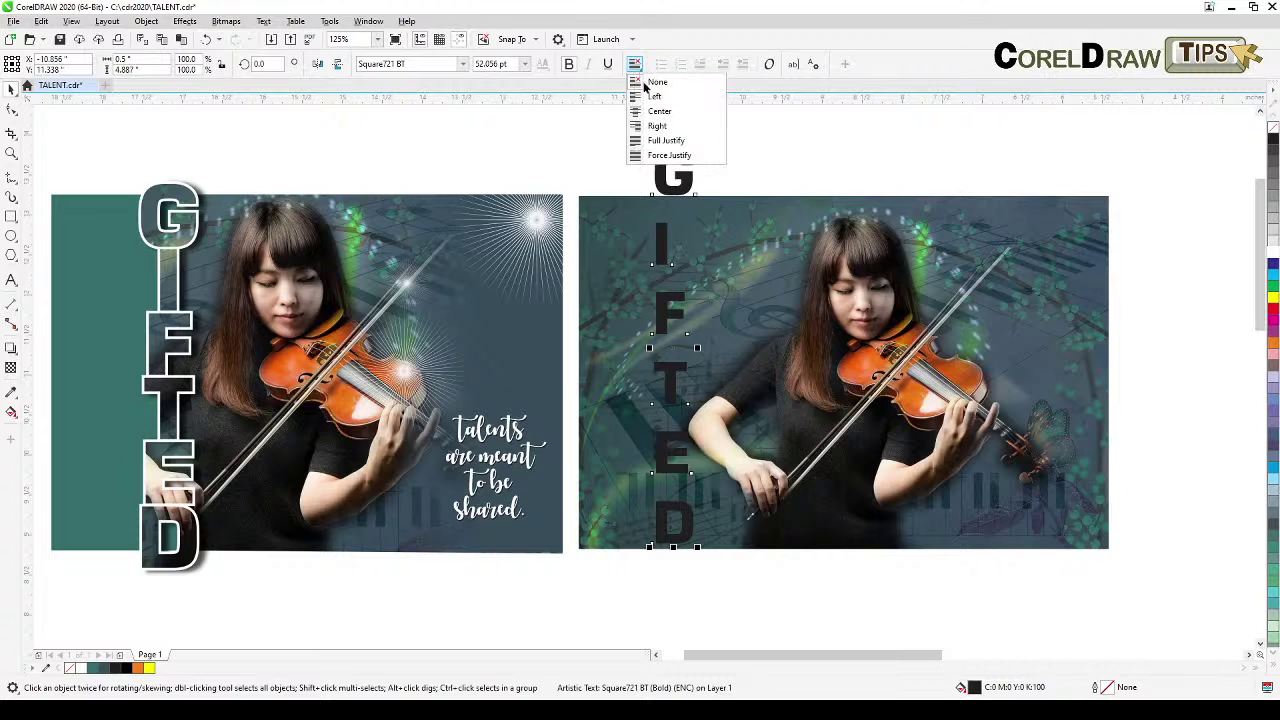
left_click(655, 107)
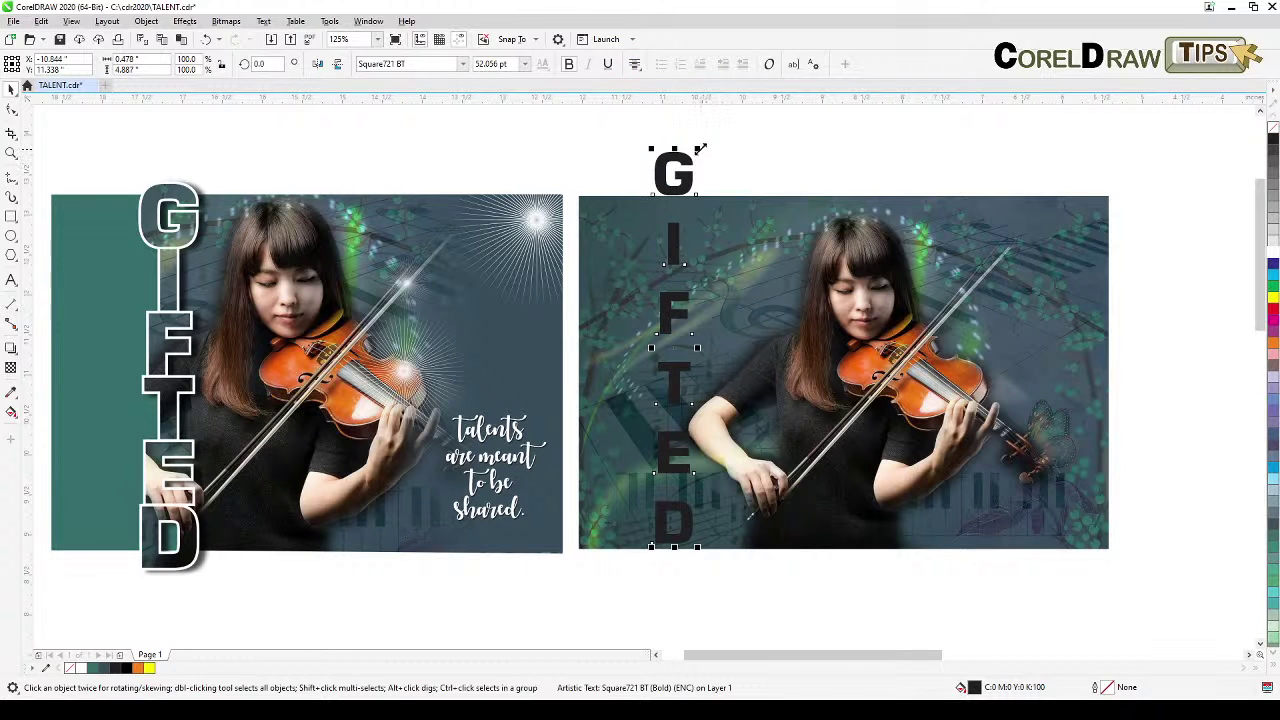
left_click_drag(700, 149, 689, 226)
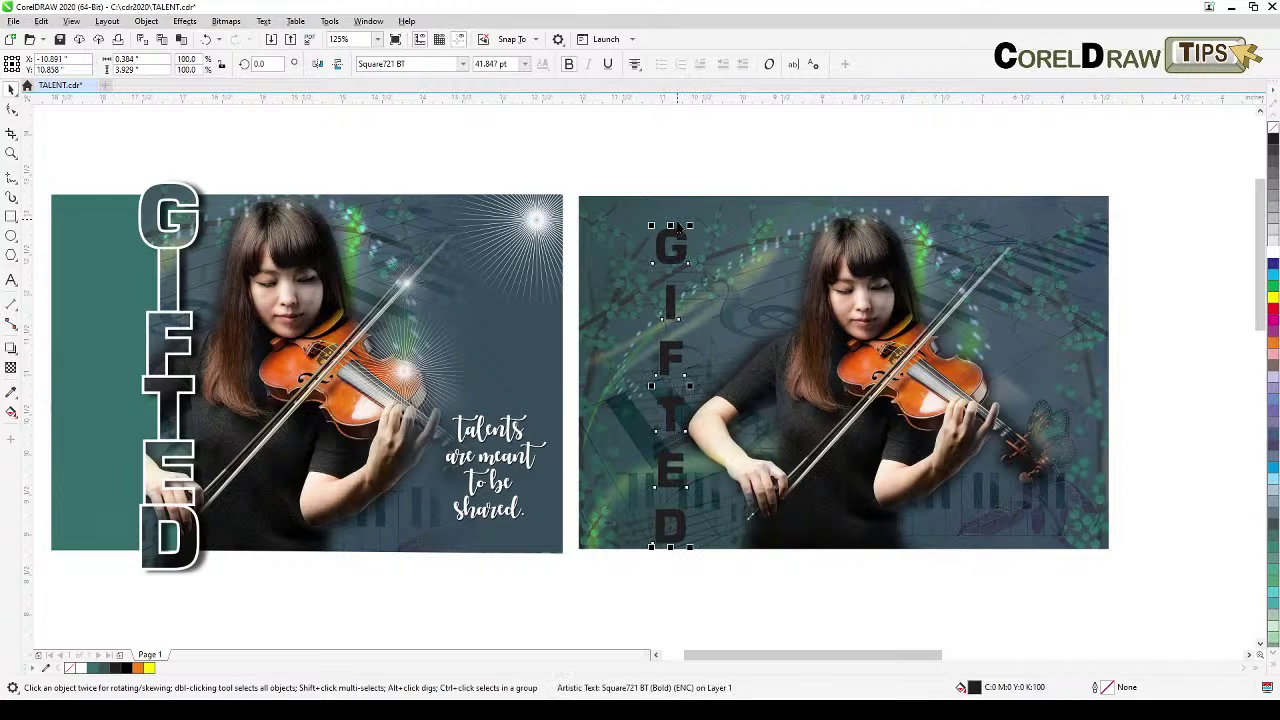
Tighten the line spacing of the new GIFTED text until its letters touch.
left_click(11, 110)
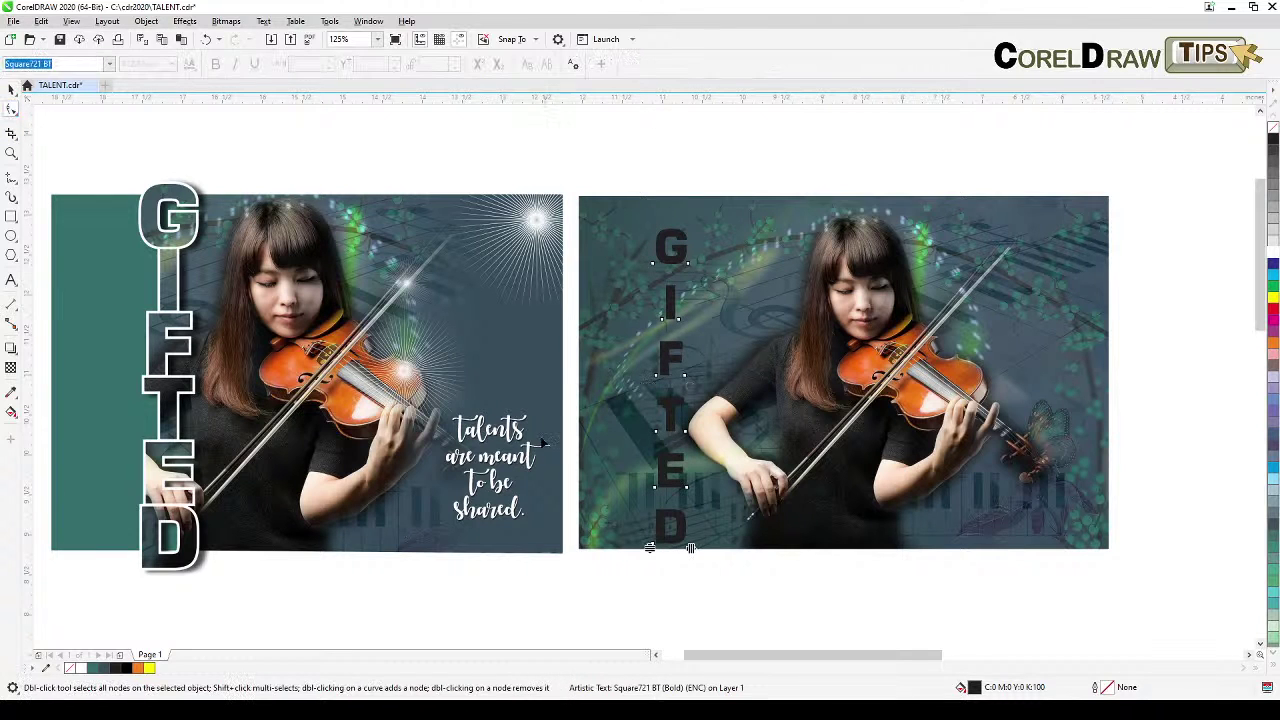
left_click_drag(690, 549, 673, 429)
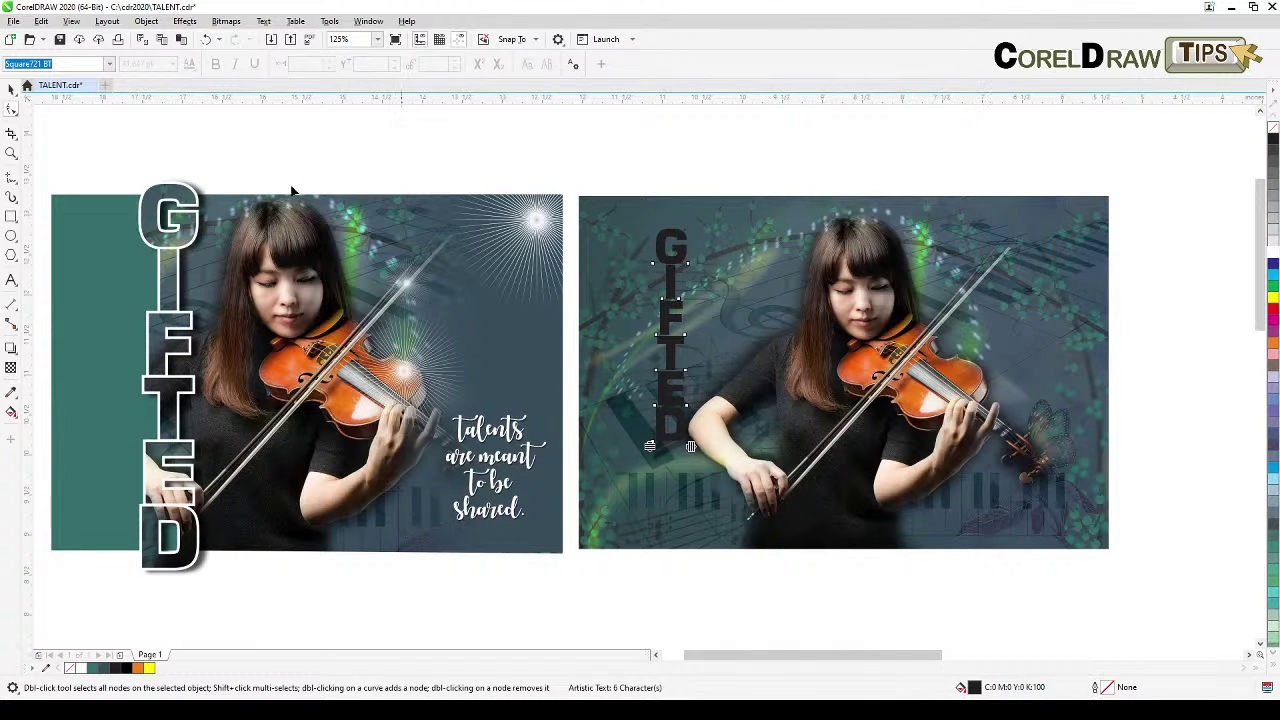
left_click(11, 88)
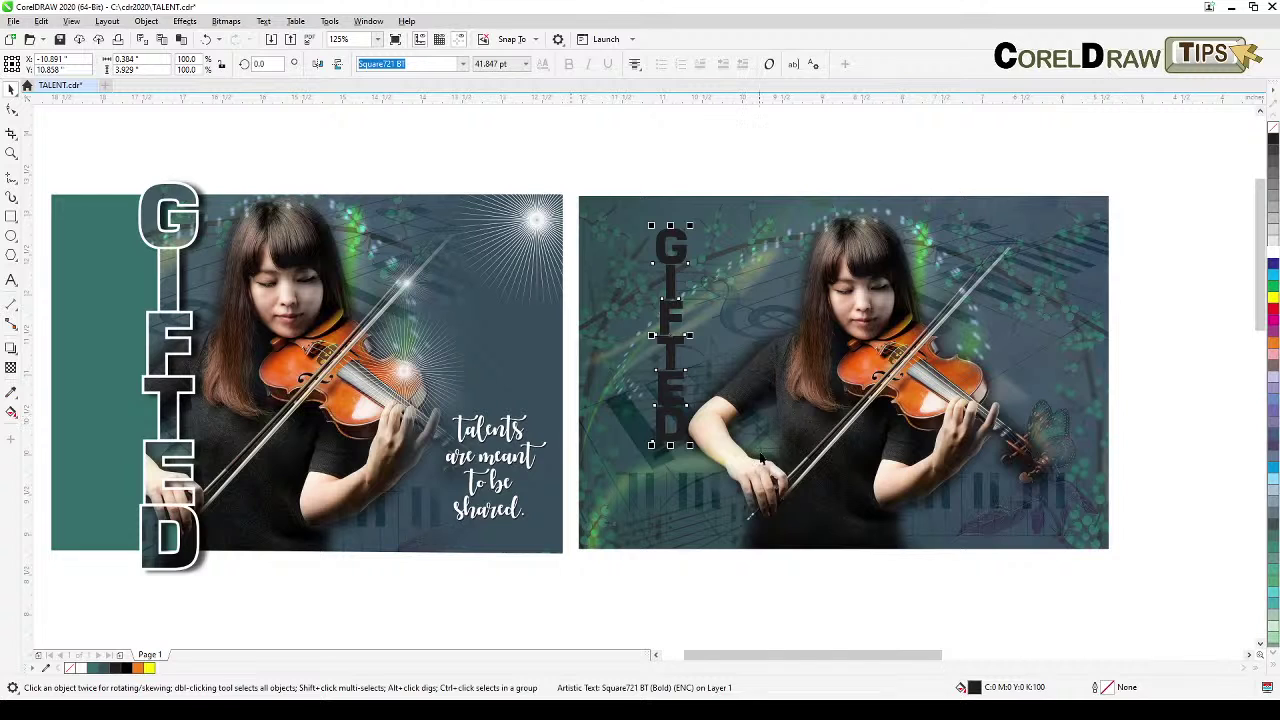
Scale GIFTED to the photo's full height, about 4.3 inches, and move it over the violinist's bowing hand.
left_click_drag(691, 448, 871, 549)
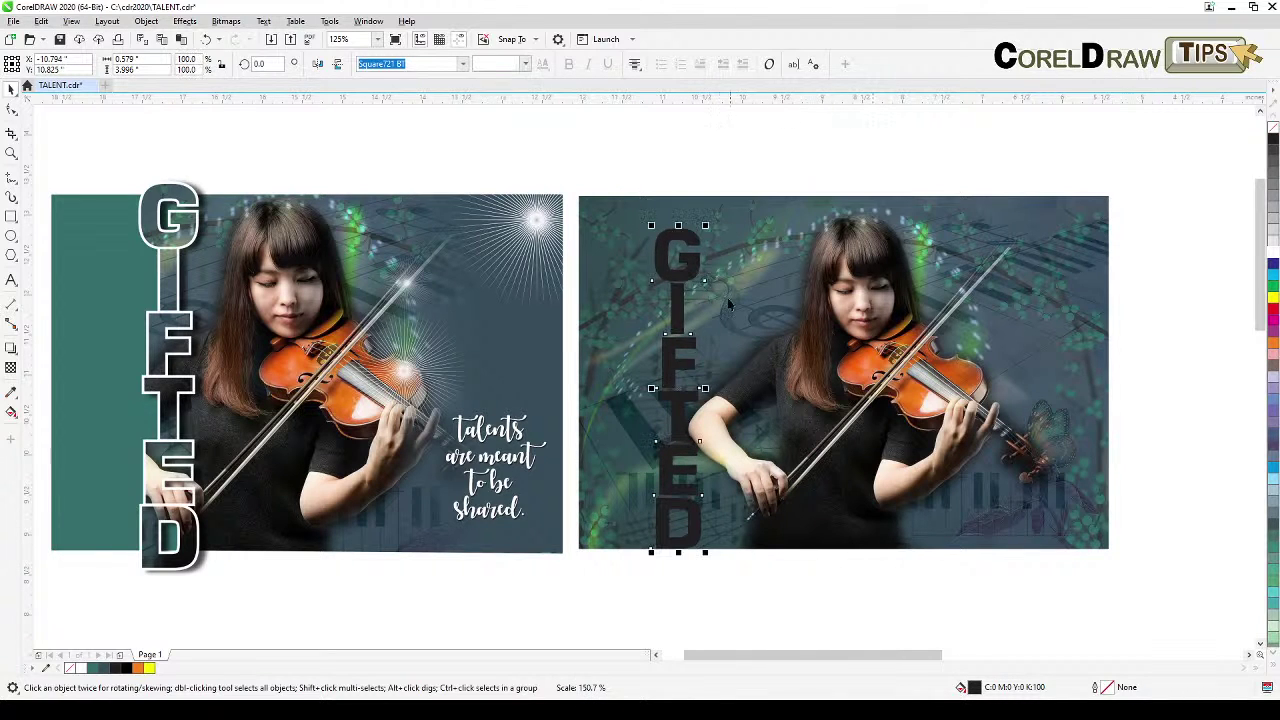
left_click_drag(707, 226, 711, 199)
left_click_drag(681, 308, 744, 306)
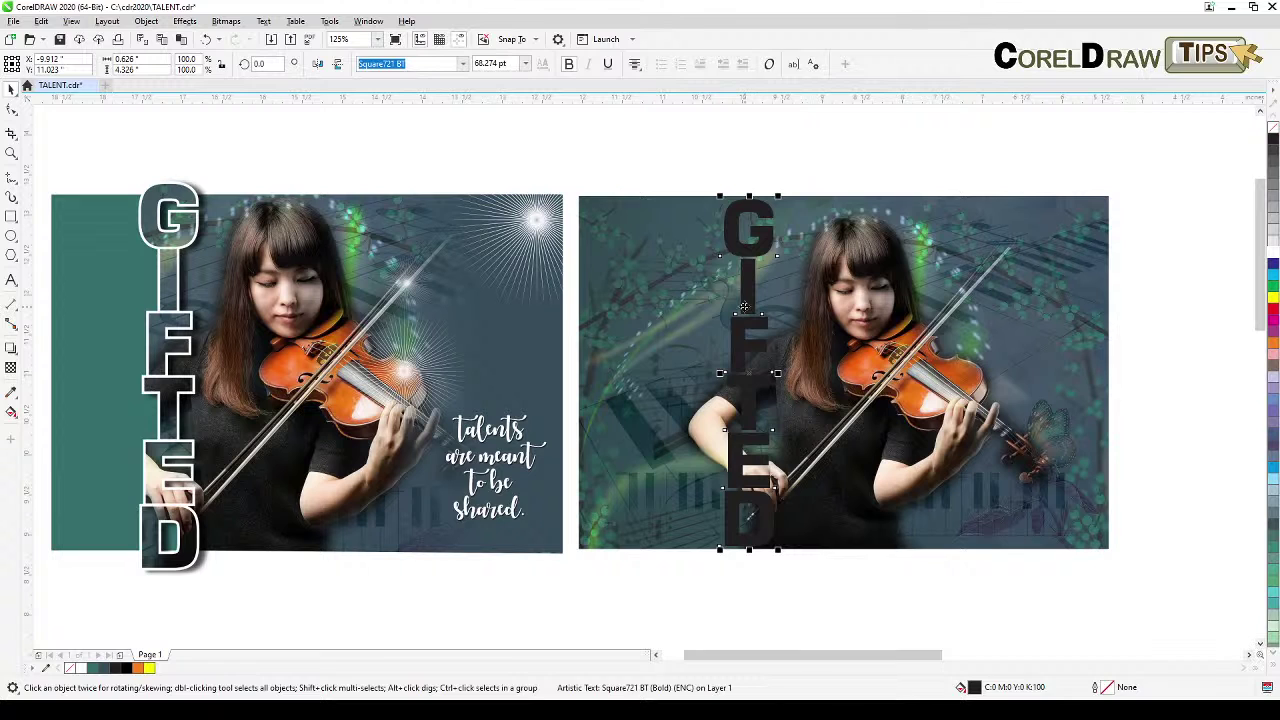
Give the GIFTED text over the uncropped photo a white outline.
double_click(1093, 690)
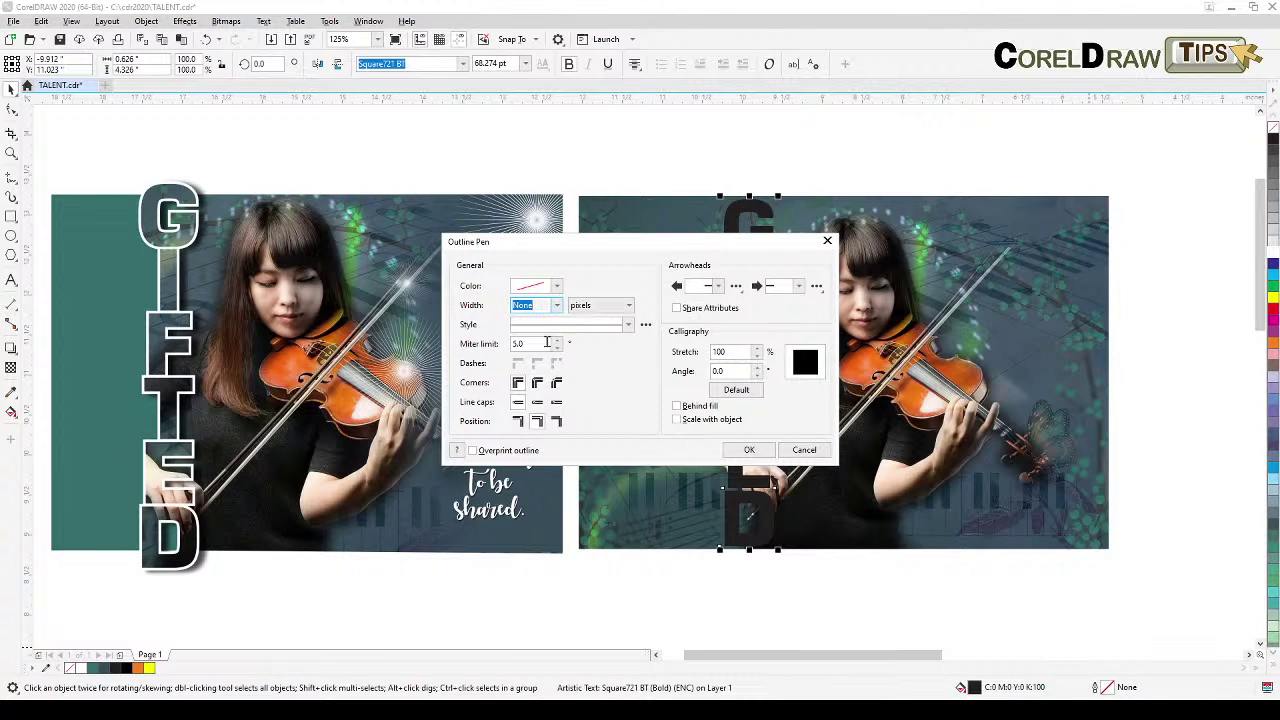
left_click(556, 305)
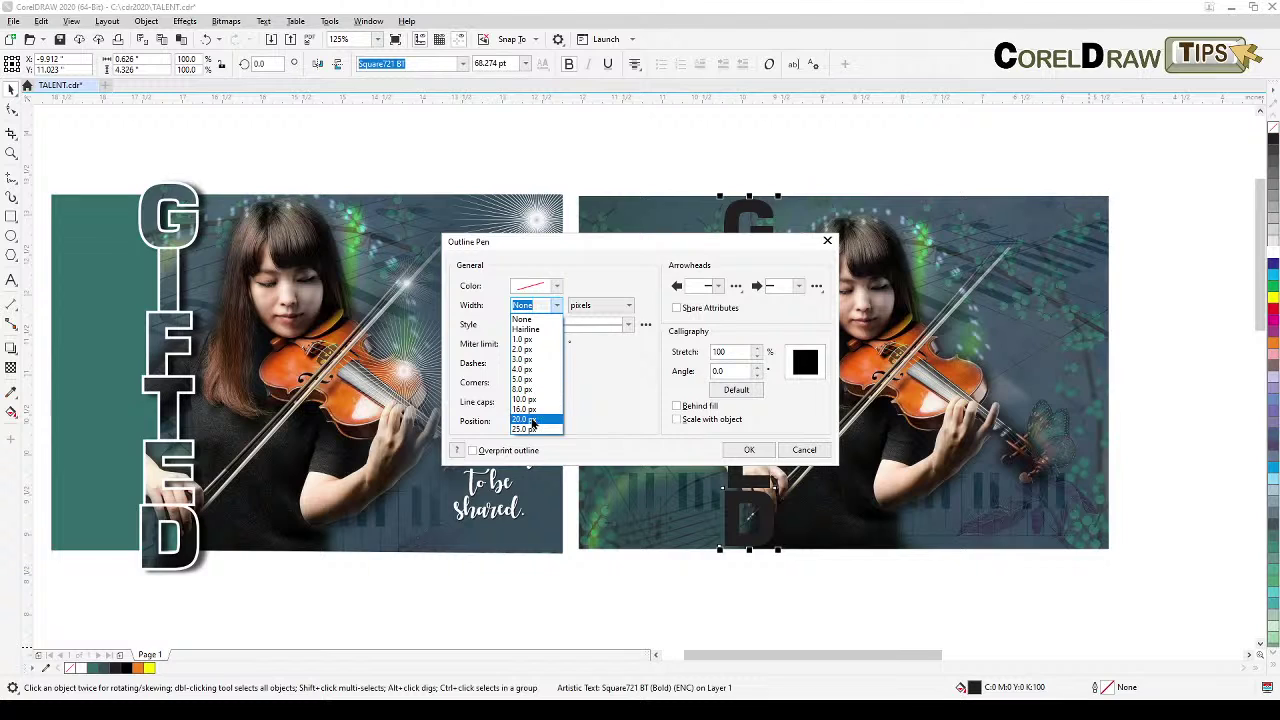
left_click(531, 381)
left_click(550, 287)
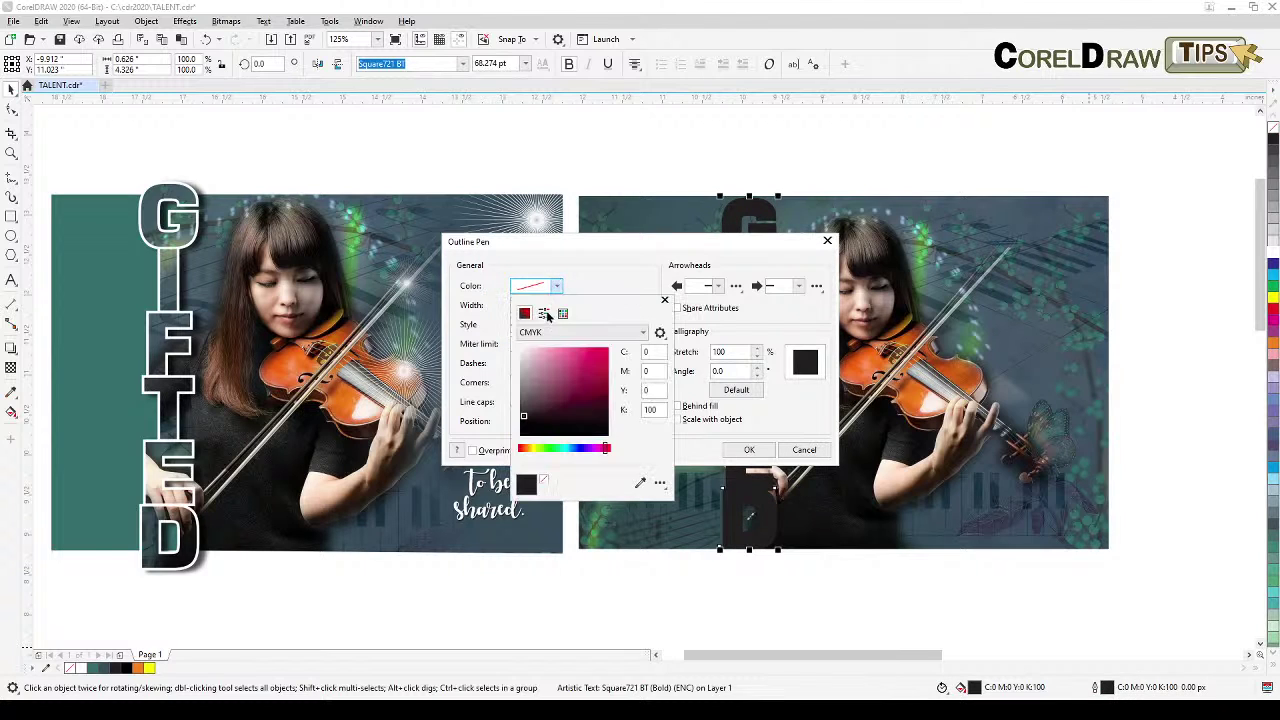
left_click(520, 347)
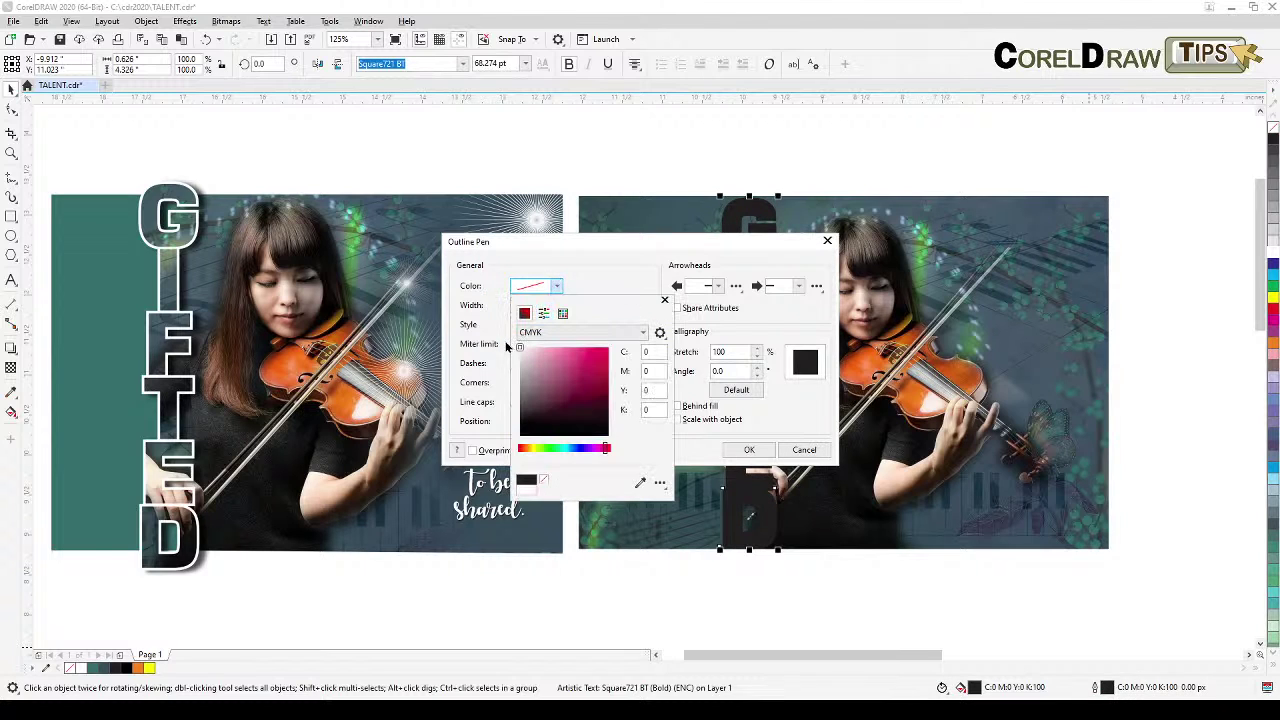
left_click(697, 451)
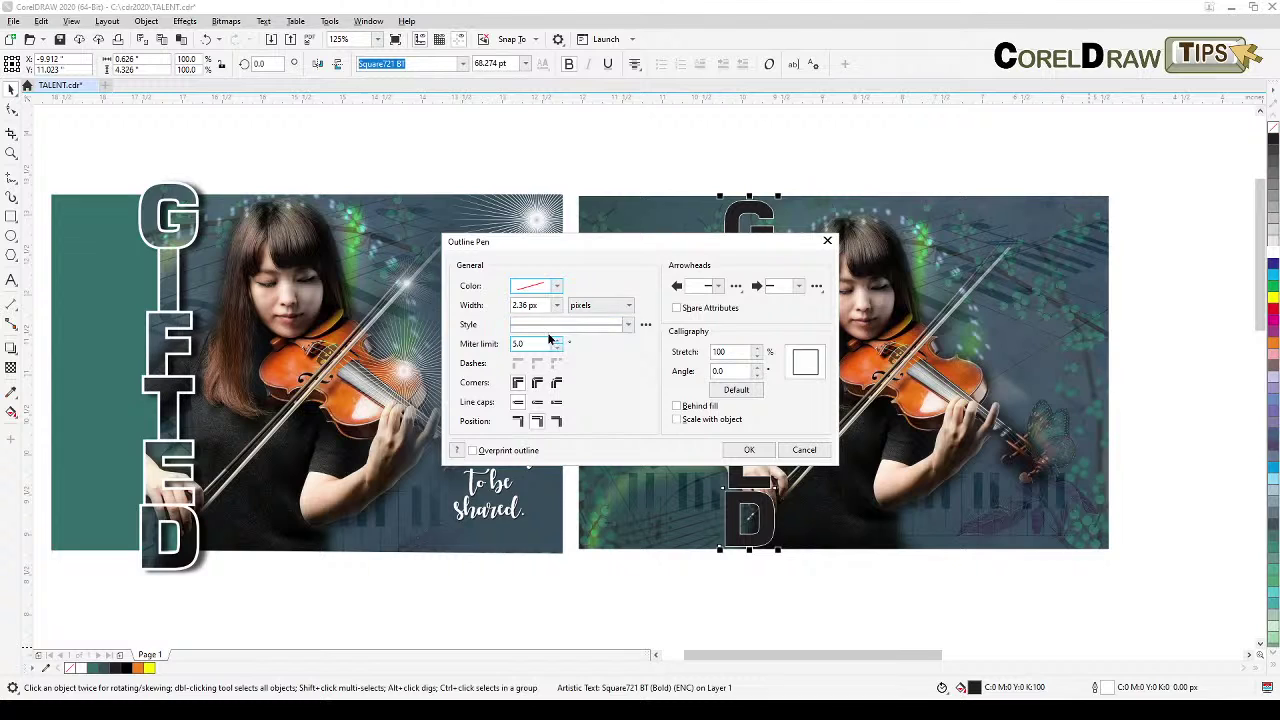
Set the GIFTED outline width to 20 pixels, placed behind the fill and scaling with the object.
left_click_drag(552, 305, 463, 305)
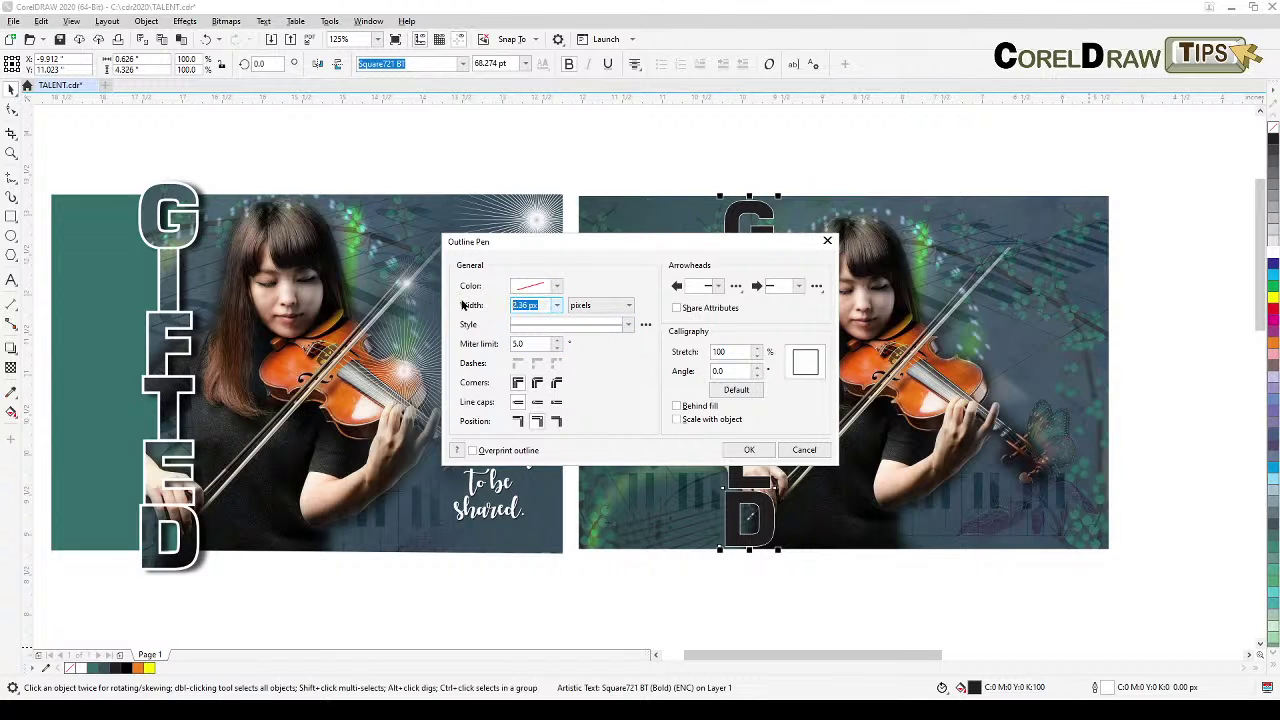
type("20")
left_click(677, 406)
left_click(700, 421)
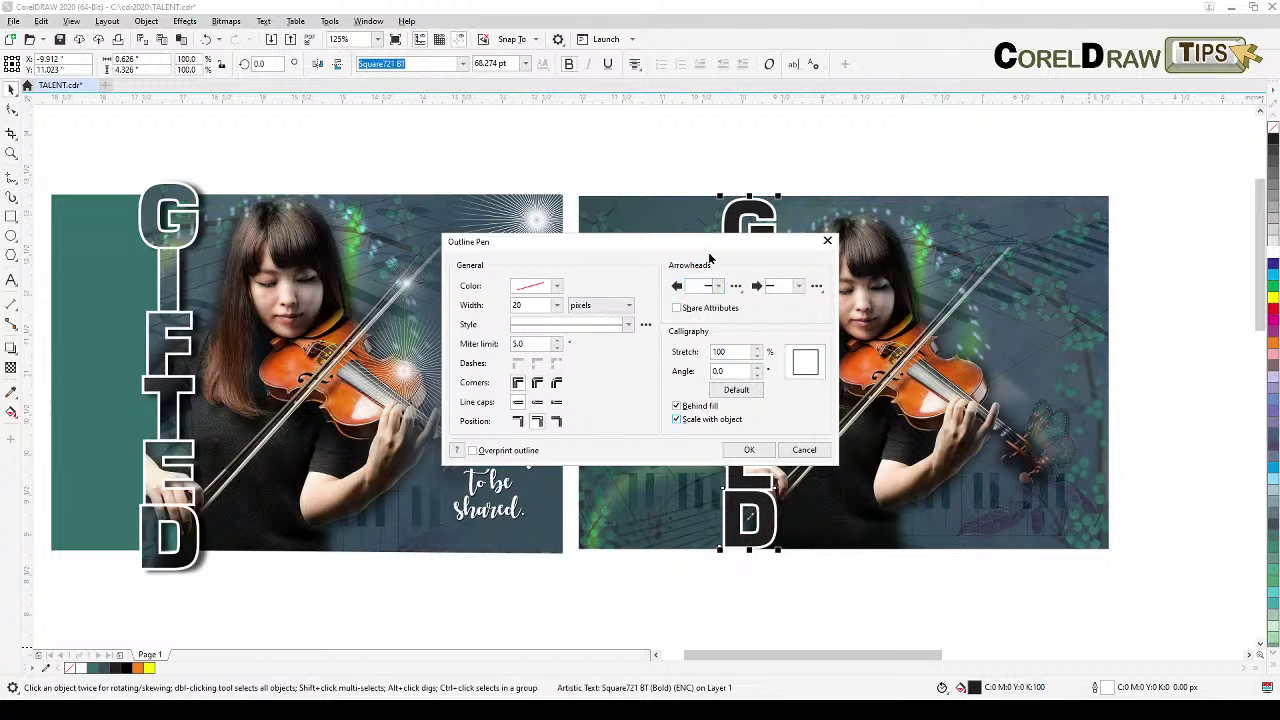
left_click_drag(710, 246, 557, 265)
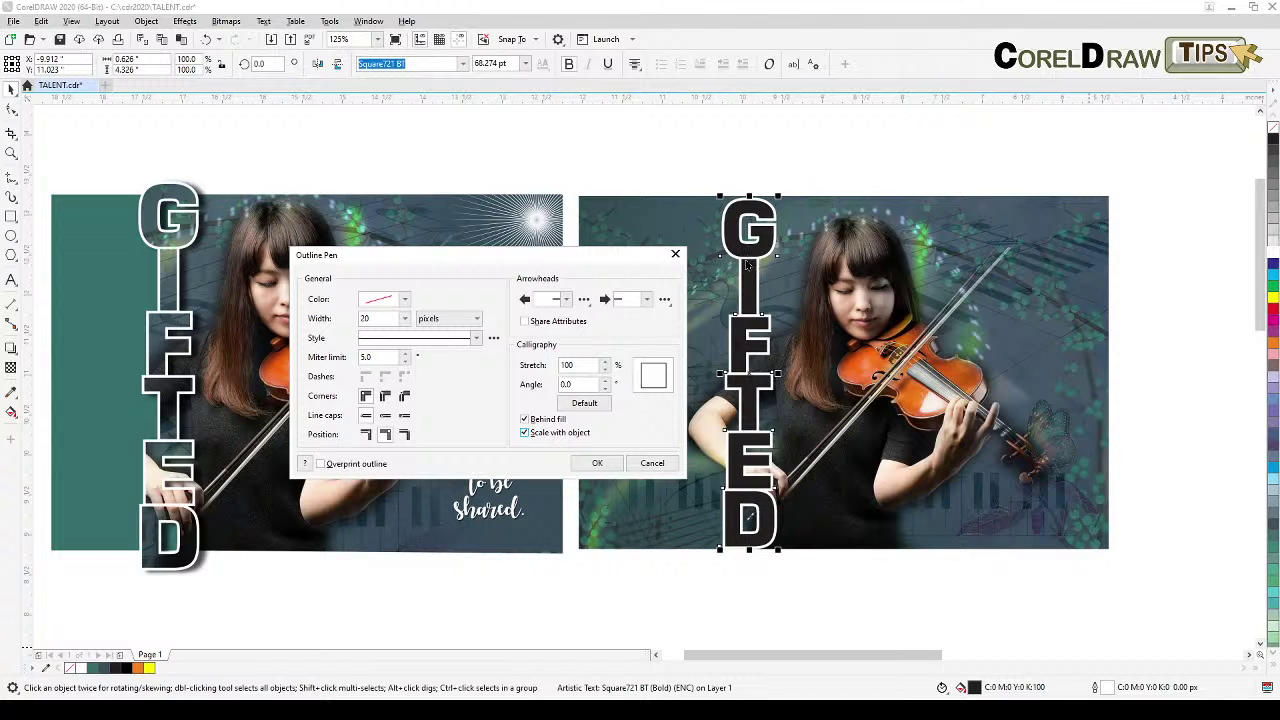
left_click(597, 463)
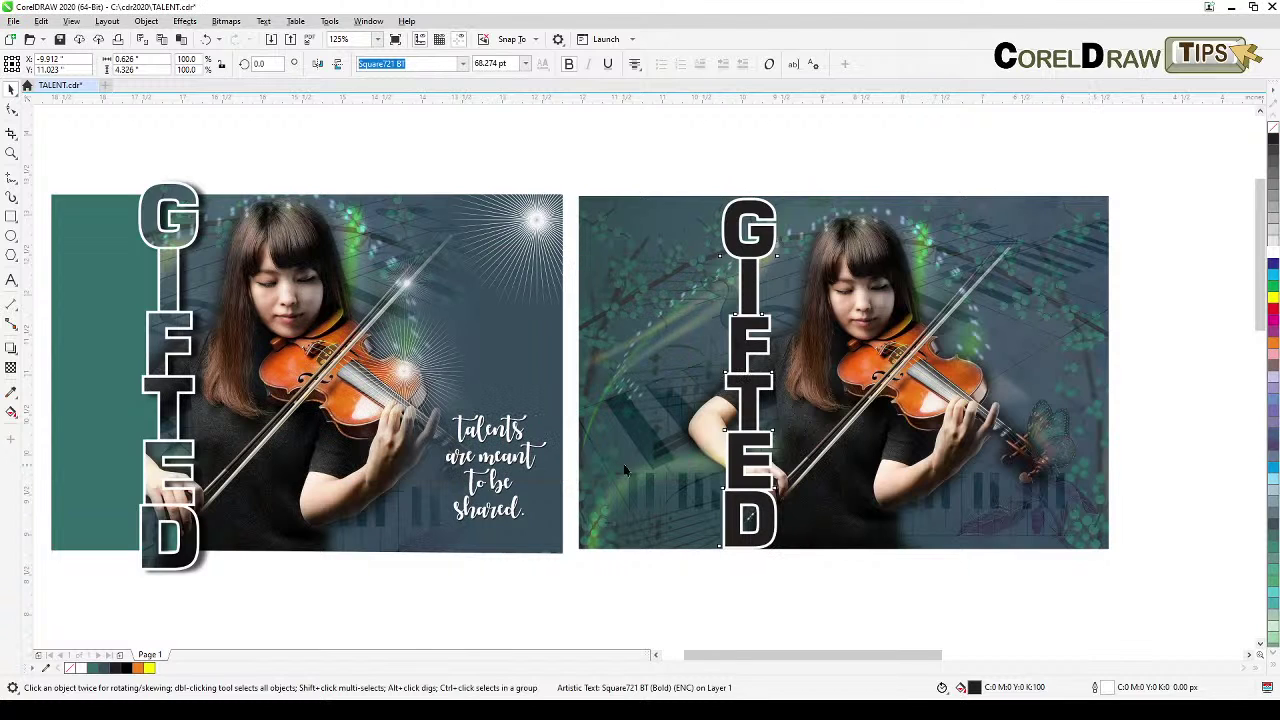
Duplicate the violinist photo in place and PowerClip the copy inside the outlined GIFTED text.
left_click(885, 172)
left_click(880, 228)
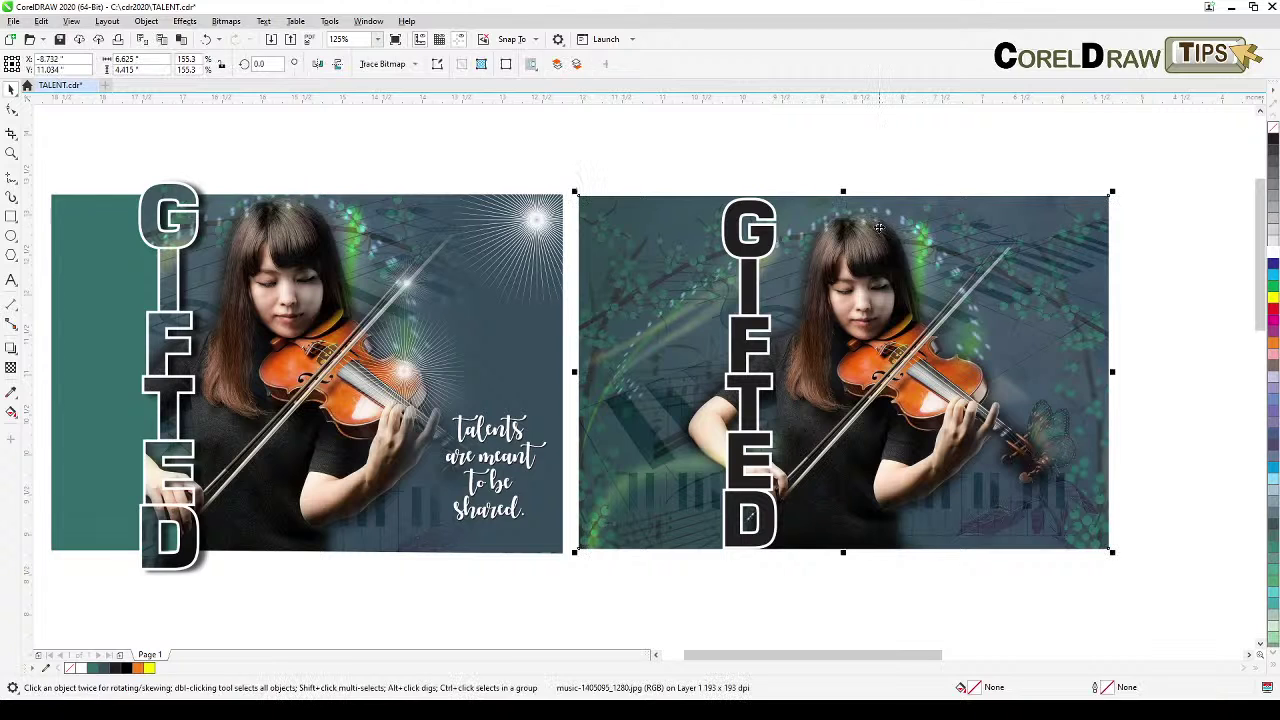
key("KP_Add")
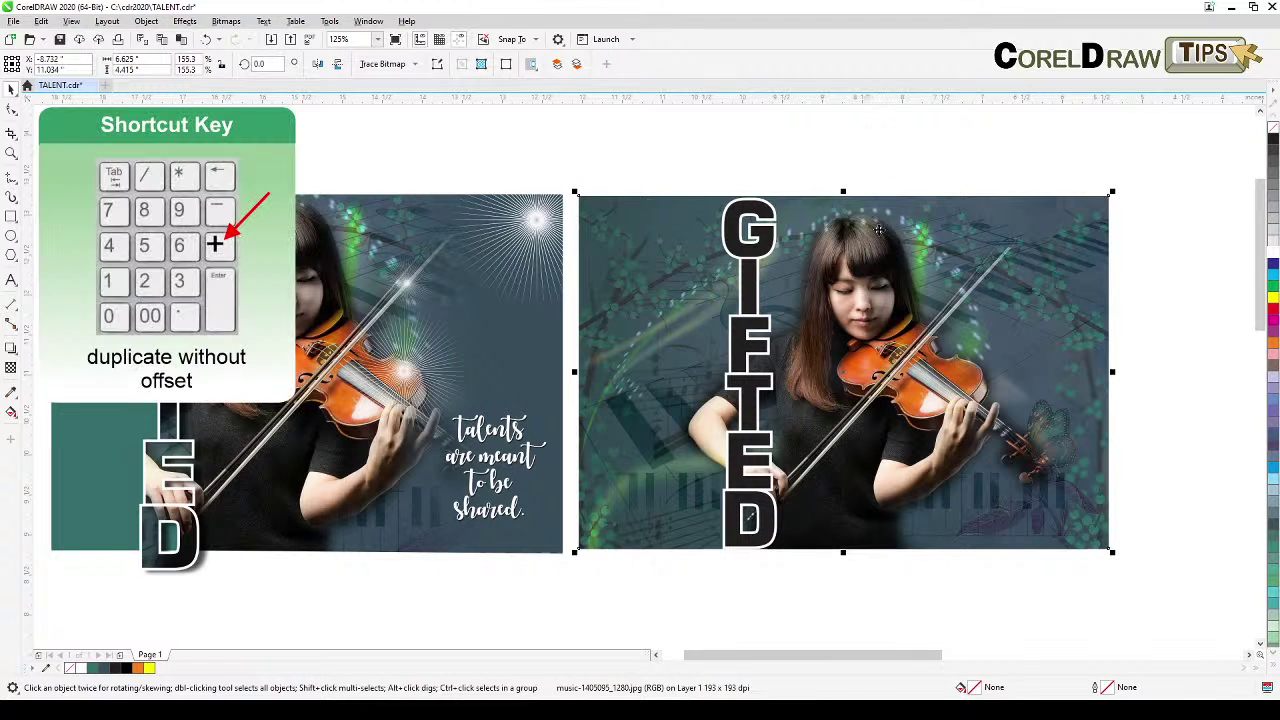
left_click(157, 22)
mouse_move(172, 73)
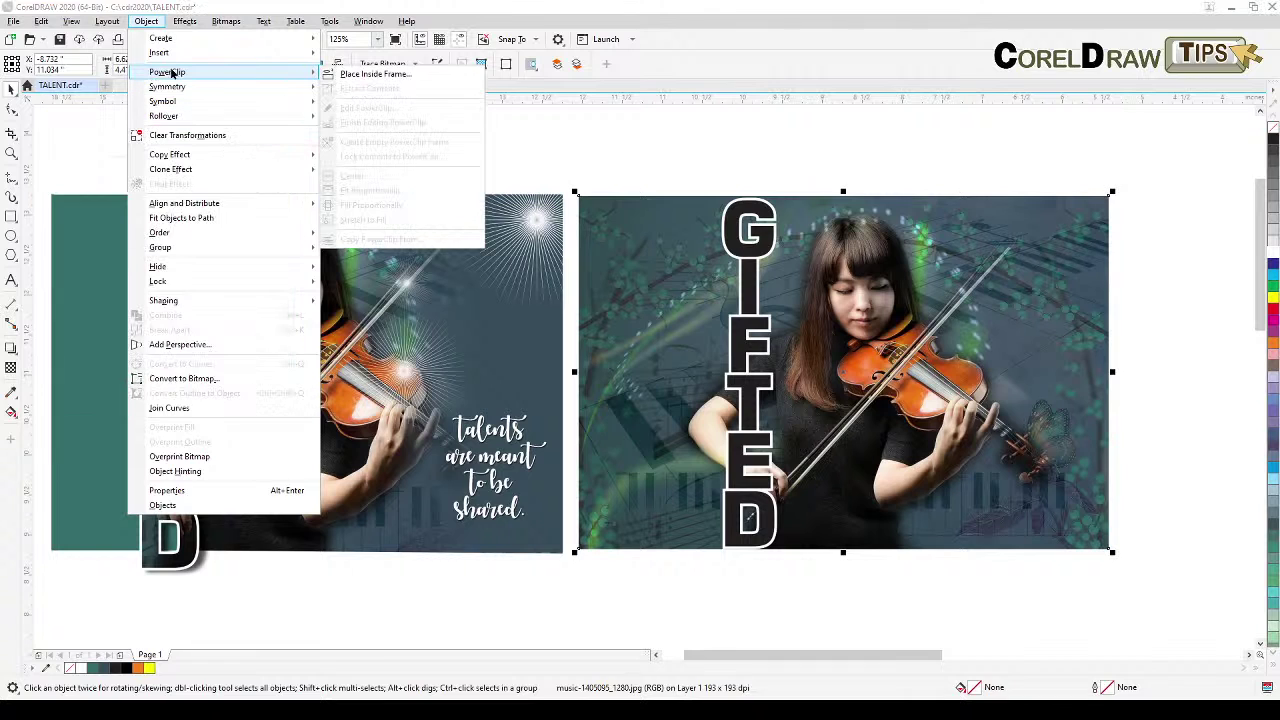
left_click(358, 75)
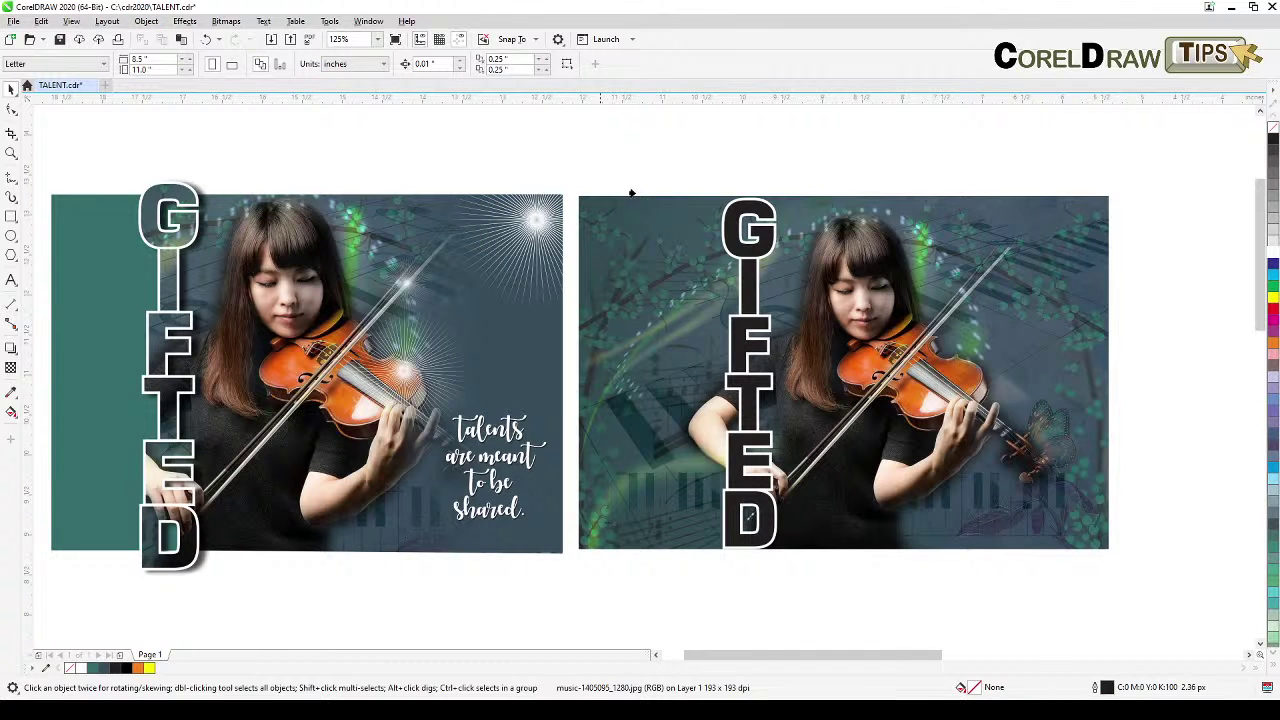
left_click(730, 234)
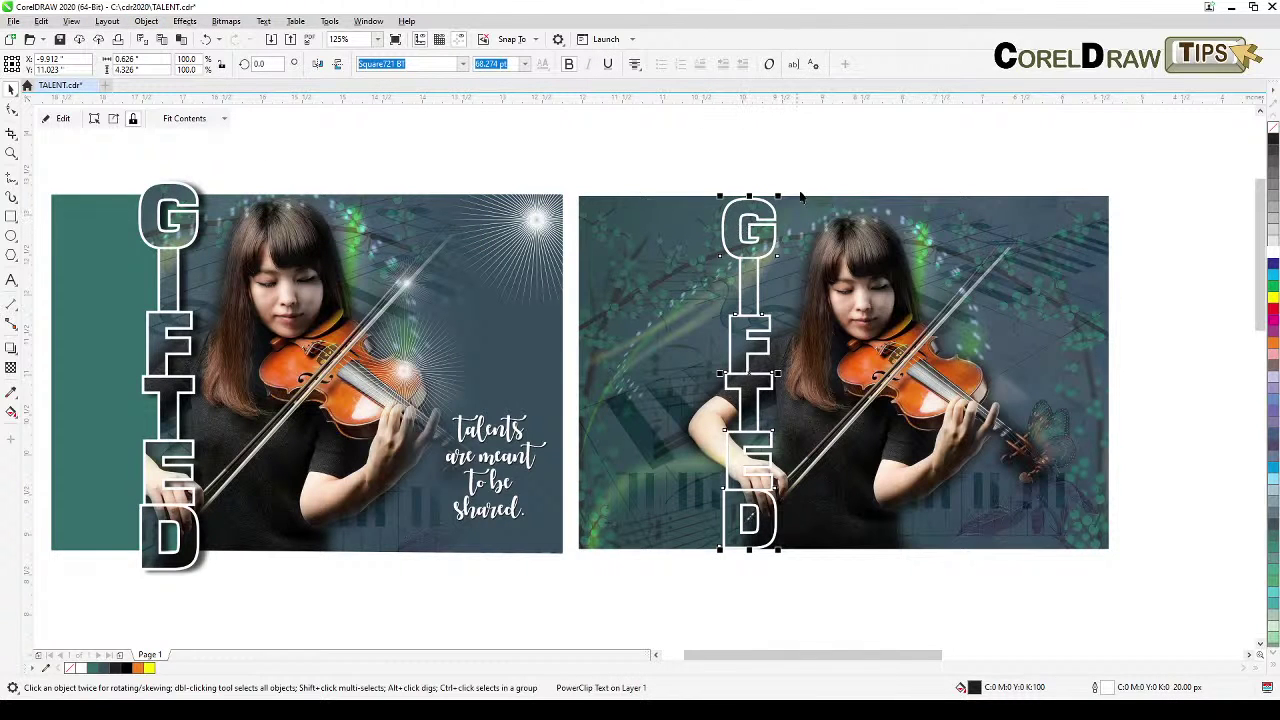
left_click_drag(757, 250, 772, 209)
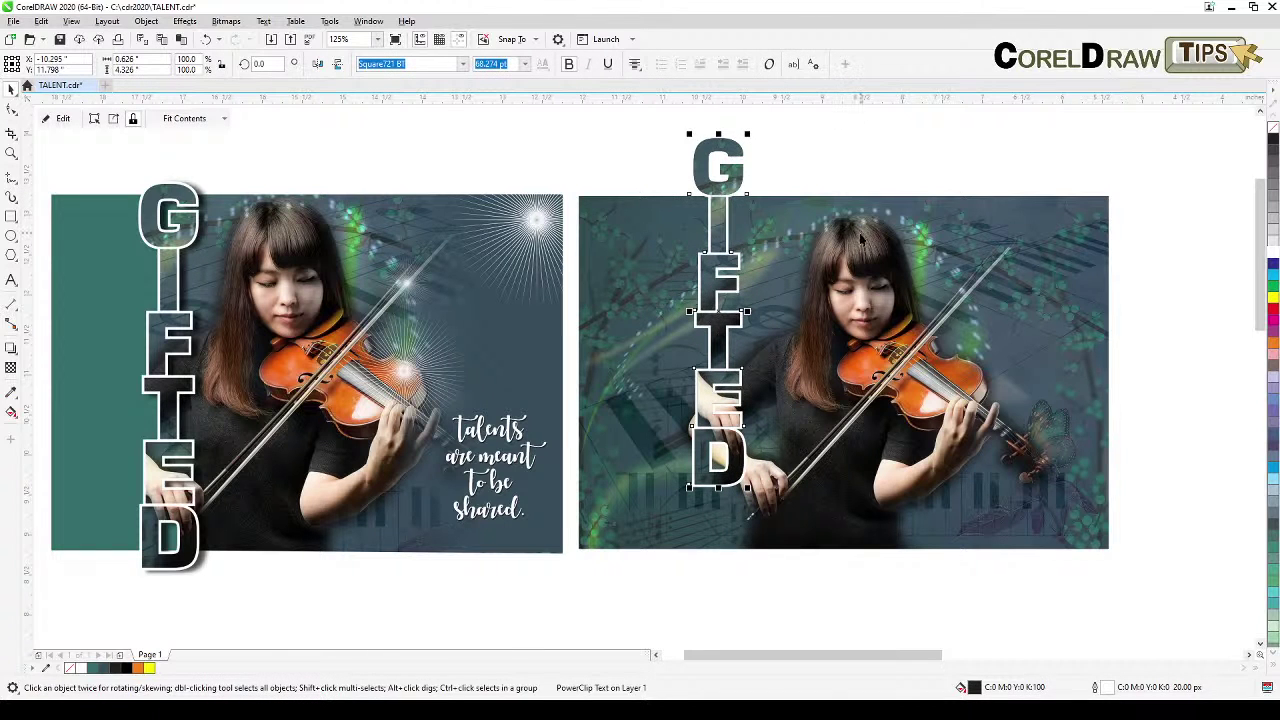
key("ctrl+z")
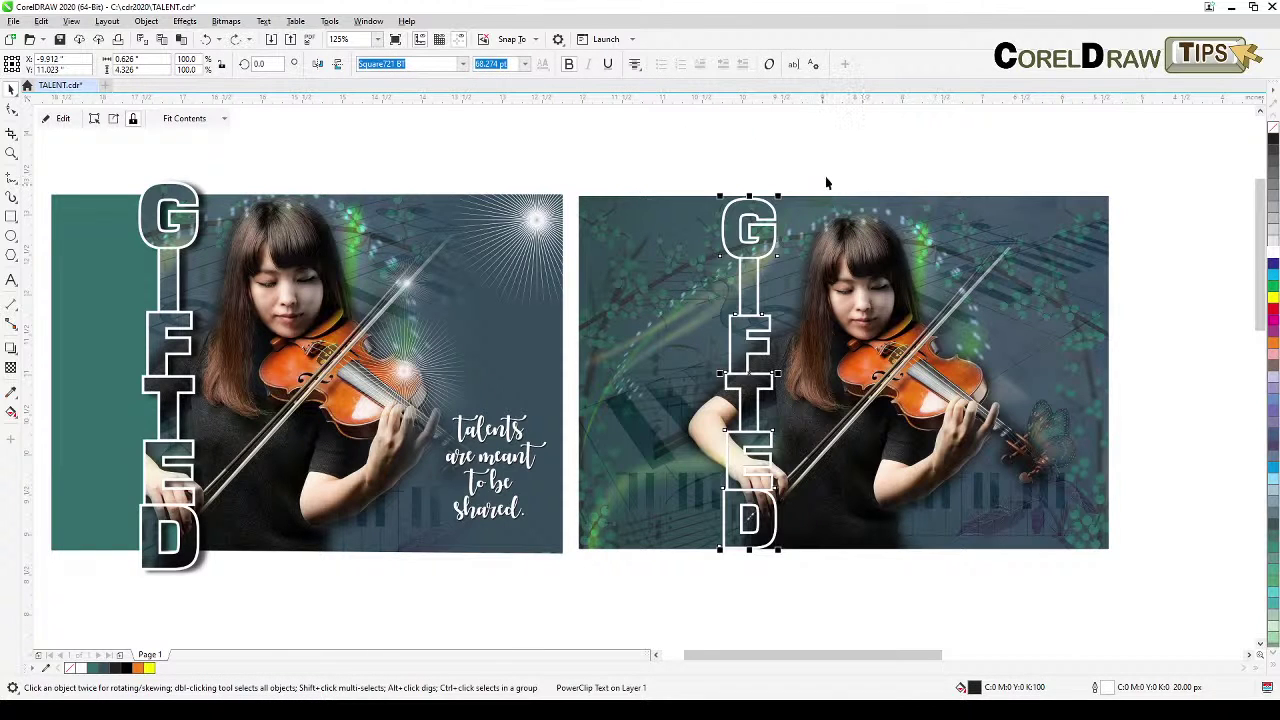
left_click(831, 178)
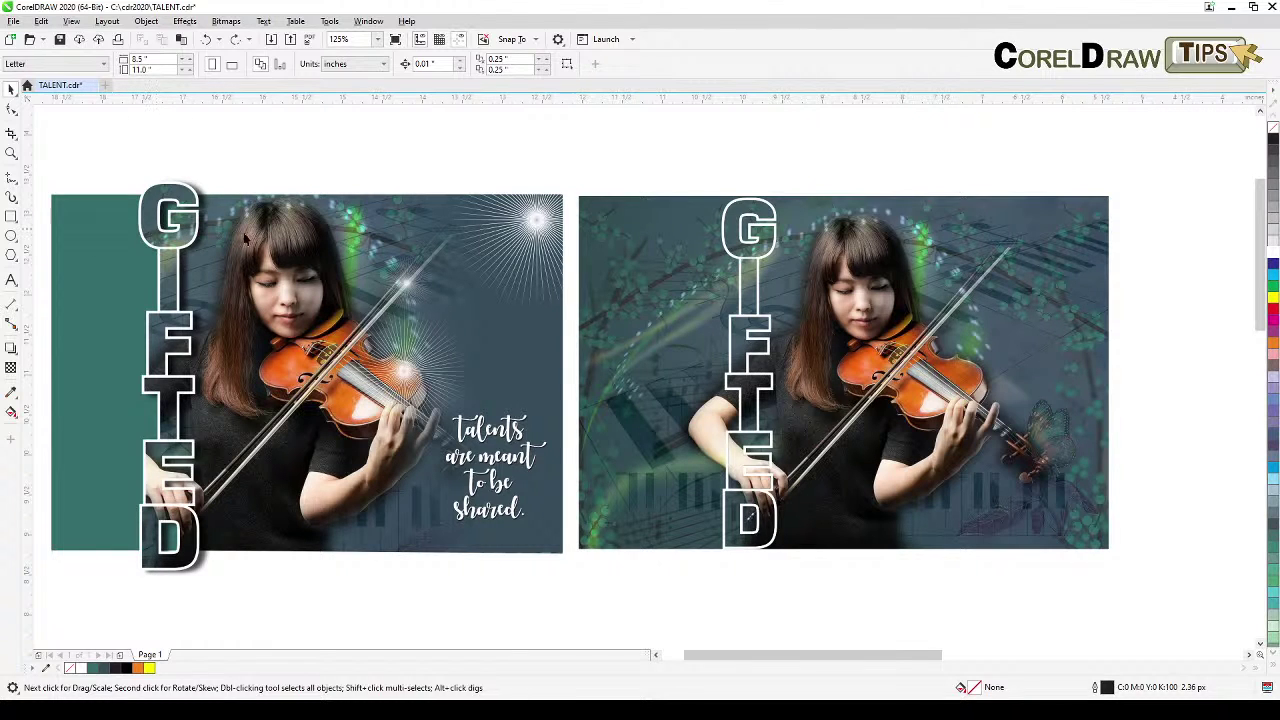
Crop the photo's left side with the Shape tool to the middle of the GIFTED letters, leaving it about 4.6 inches wide.
left_click(610, 248)
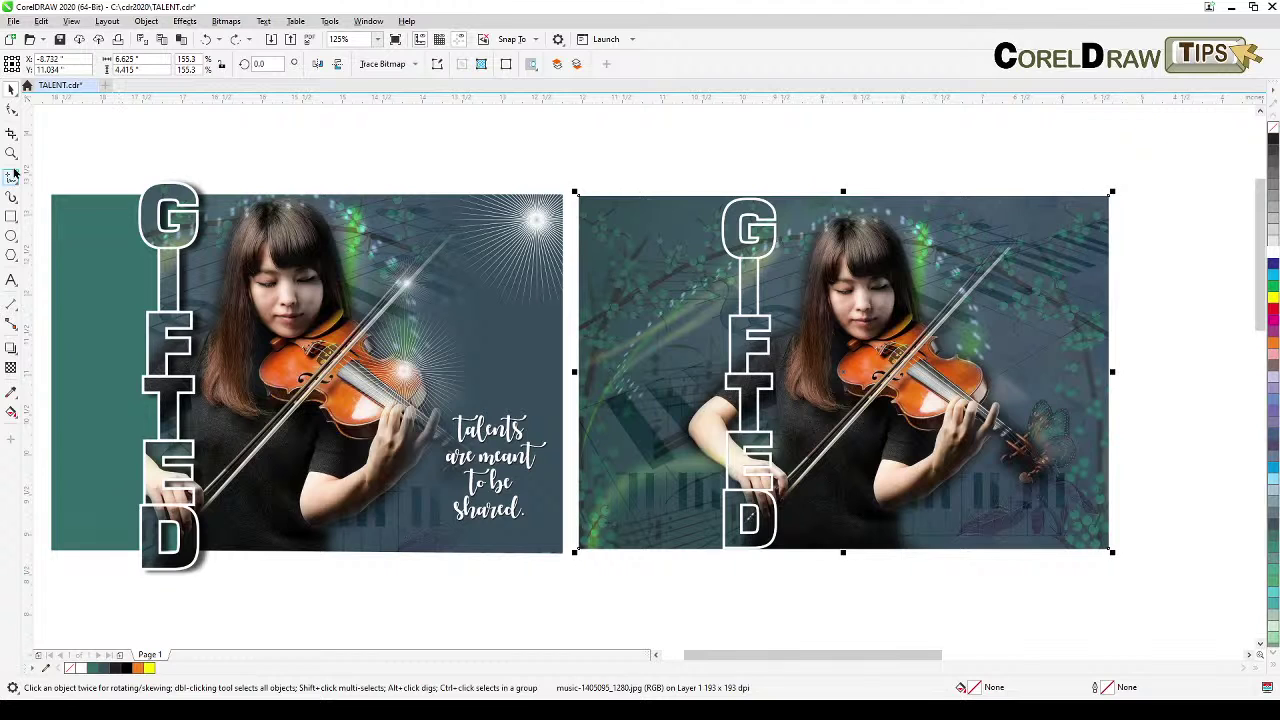
left_click(11, 110)
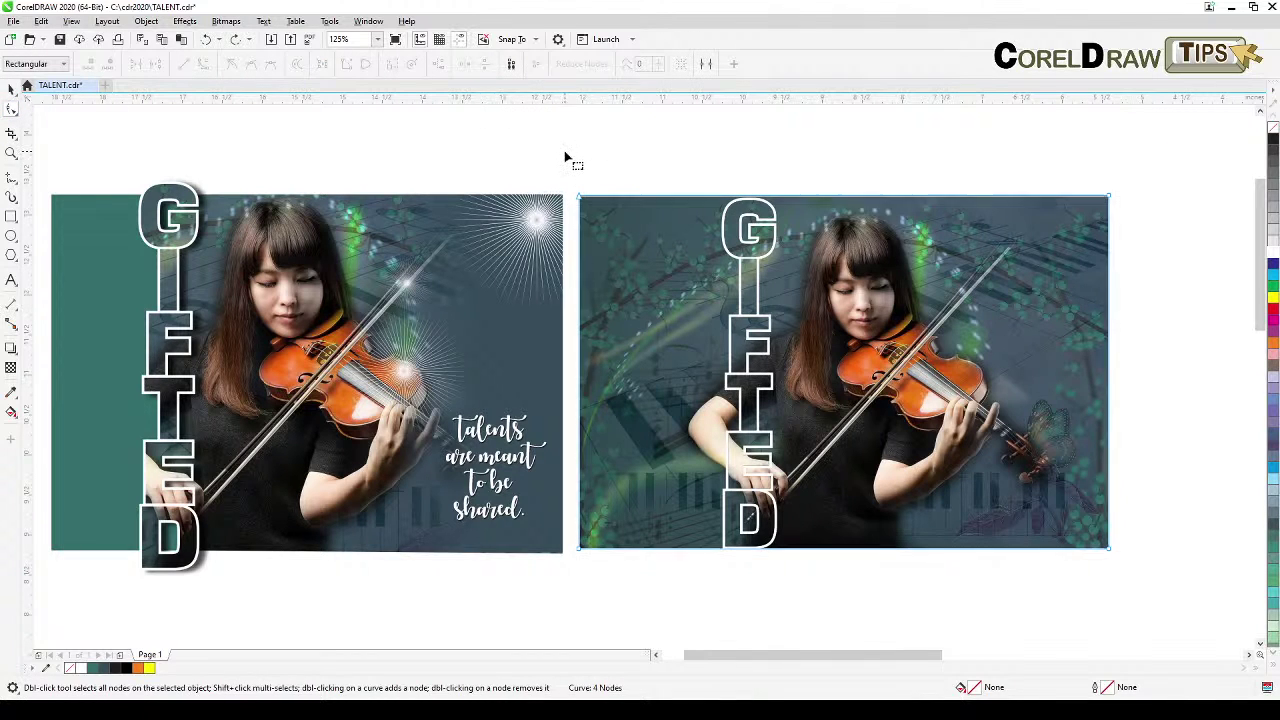
left_click_drag(564, 151, 614, 607)
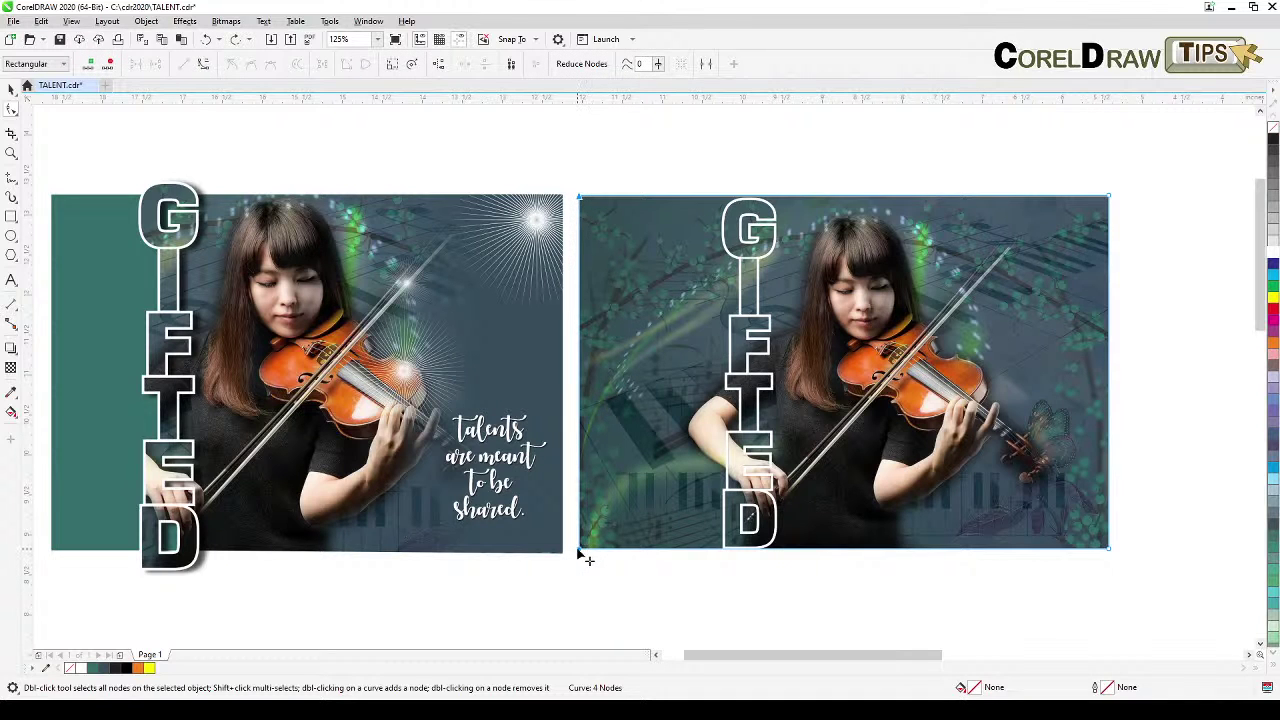
left_click_drag(581, 552, 747, 558)
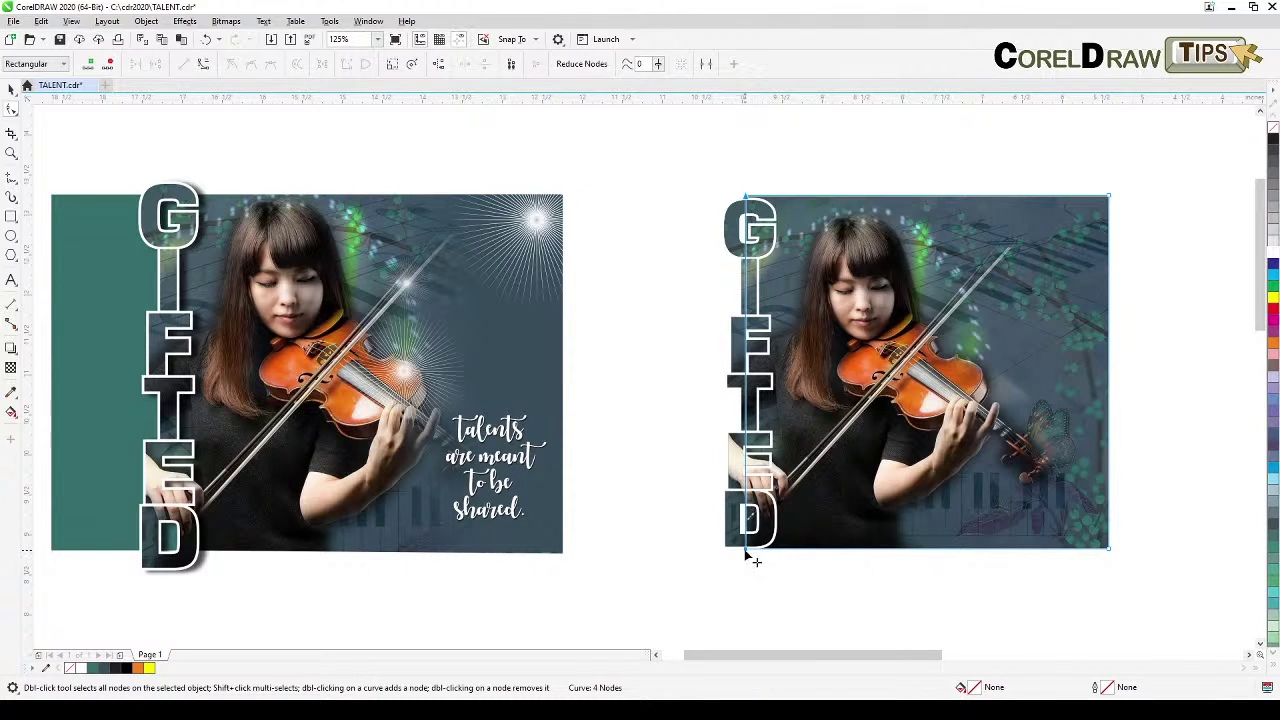
left_click_drag(746, 553, 647, 561)
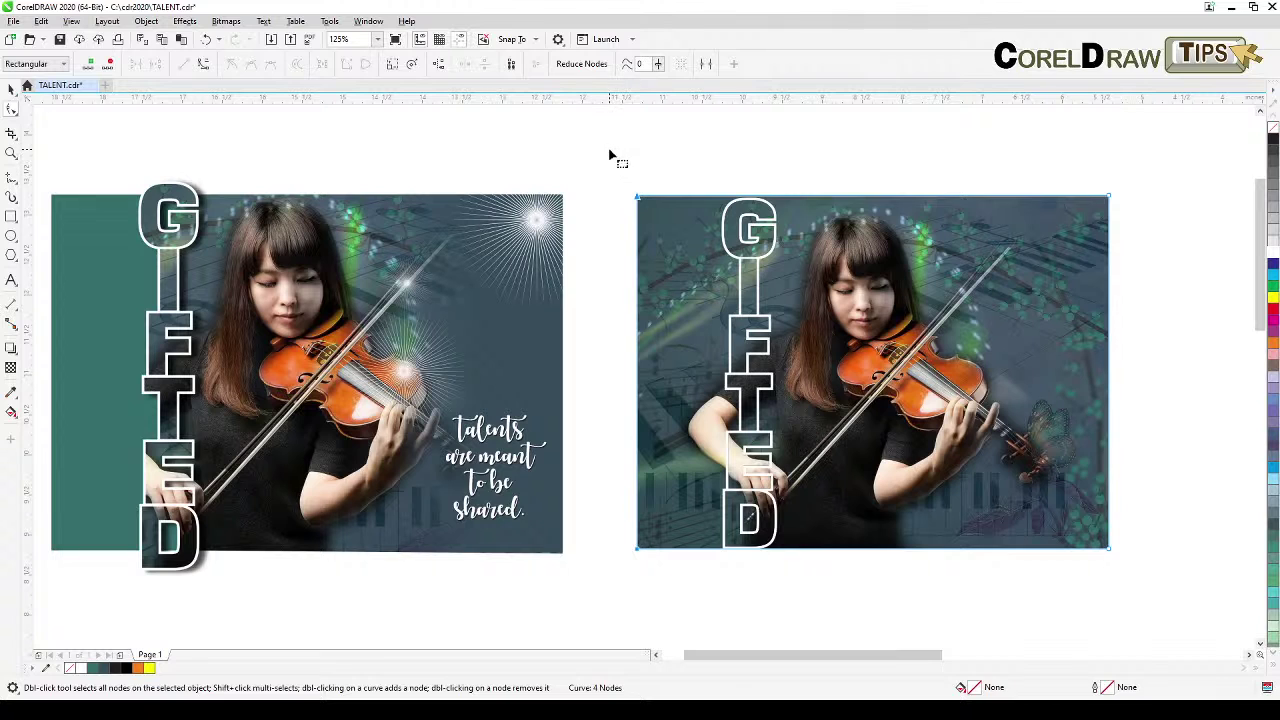
left_click_drag(608, 154, 743, 552)
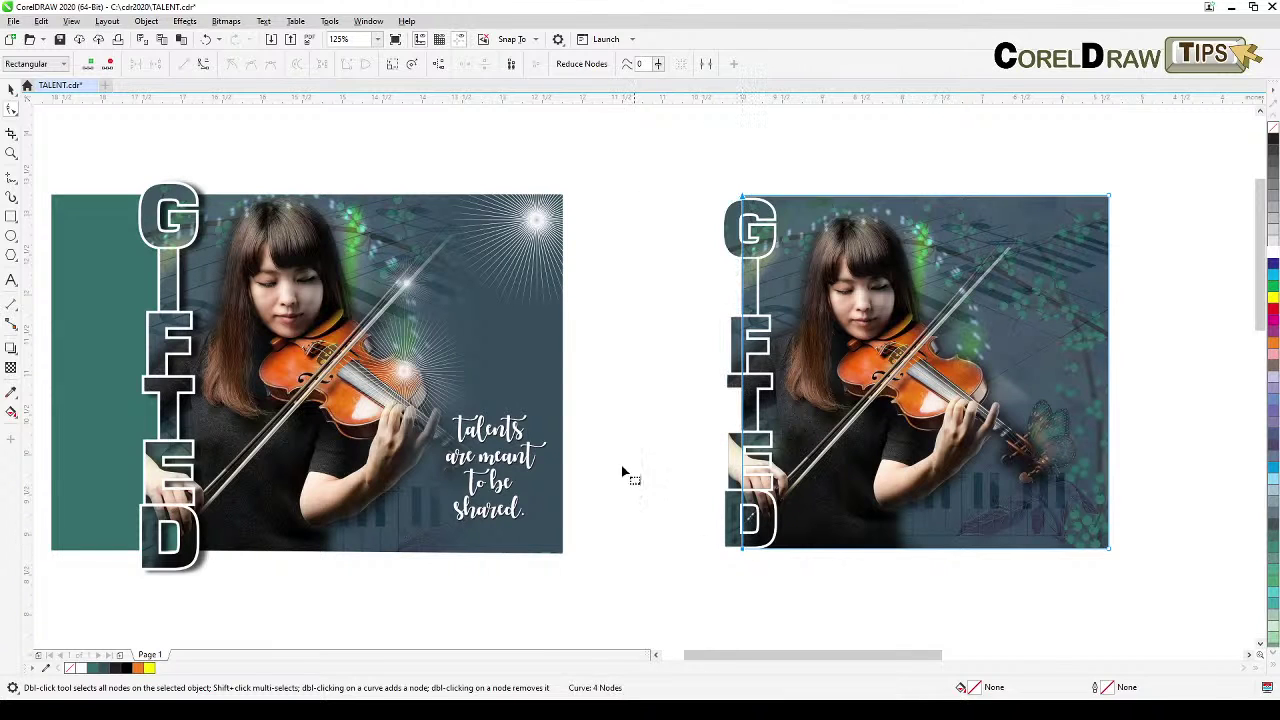
left_click(11, 89)
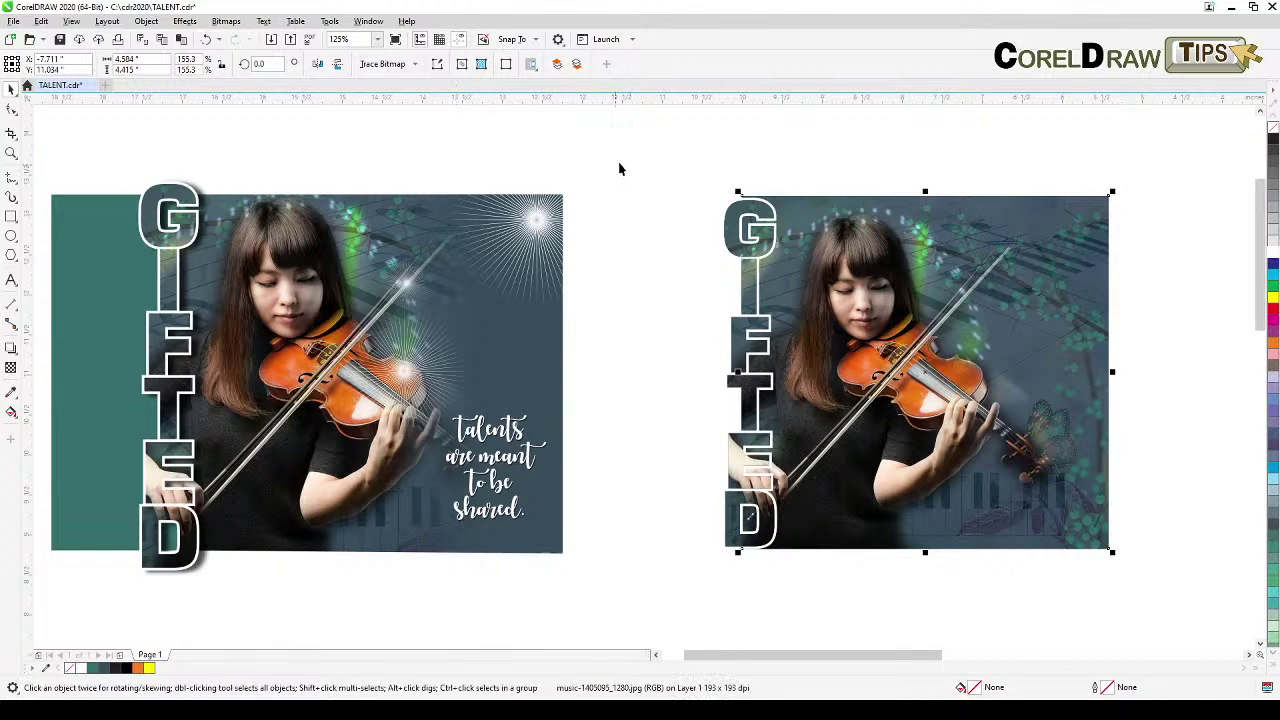
left_click(591, 226)
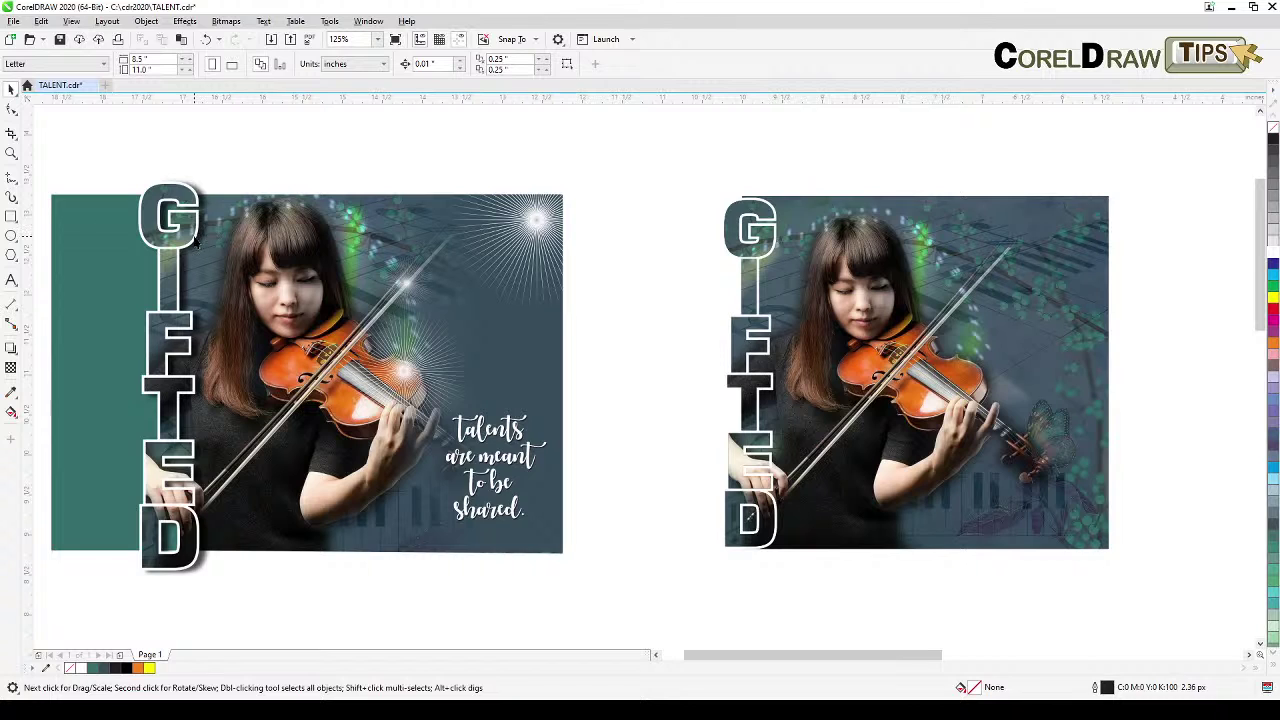
Crop the photo's top and bottom edges slightly inward so the GIFTED letters extend beyond both.
left_click(928, 245)
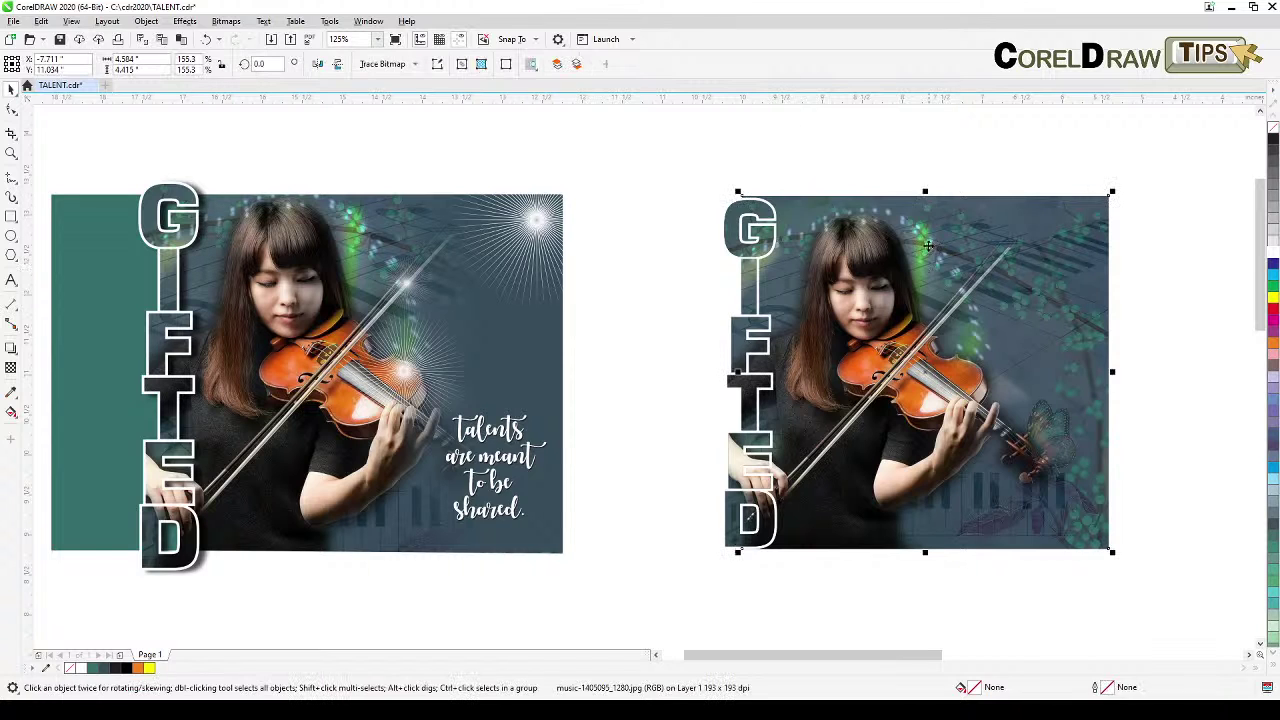
left_click(11, 109)
left_click_drag(700, 170, 1112, 213)
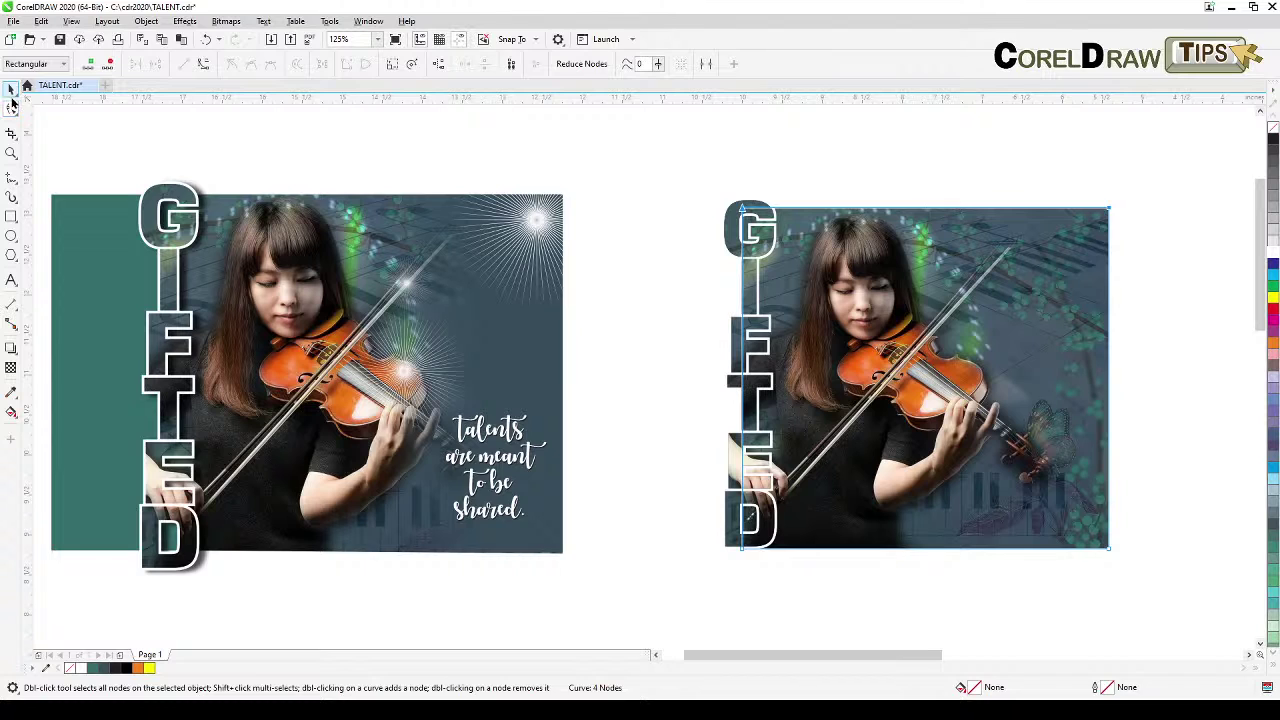
left_click_drag(686, 598, 1108, 535)
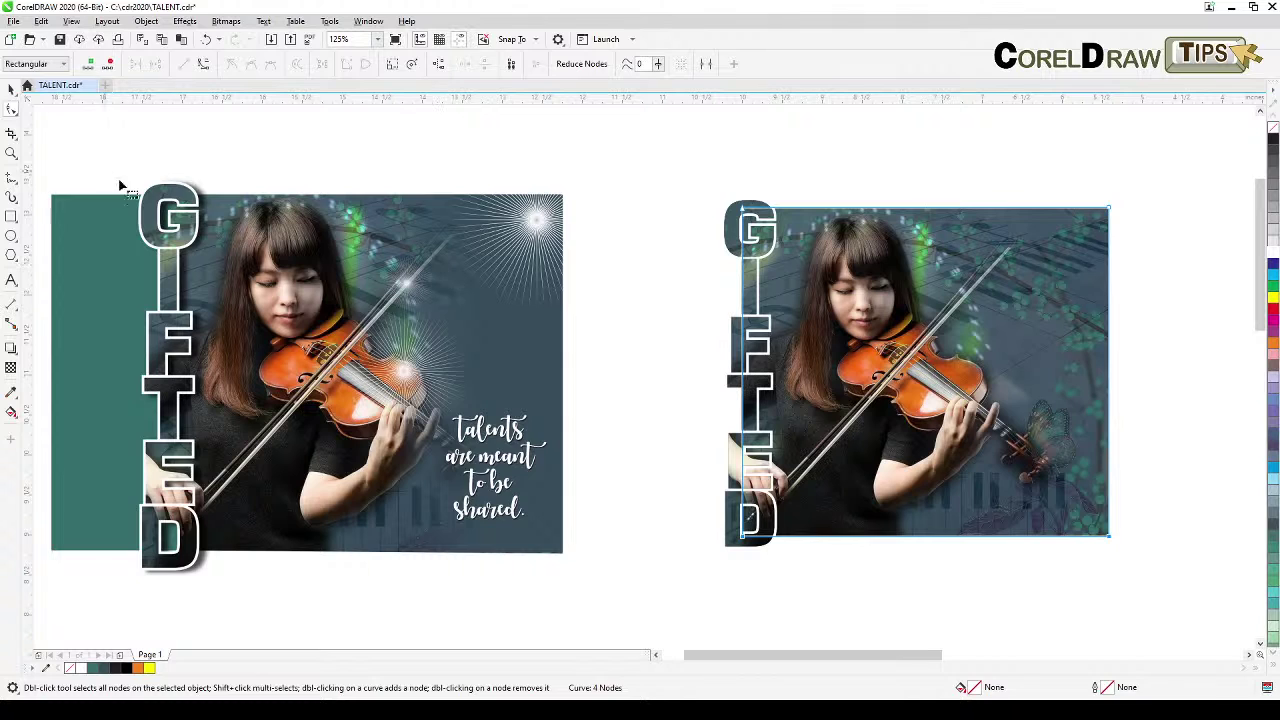
Add two nodes at the photo's lower-left corner and reshape it into a notch that clears the inside of the letter D.
scroll(165, 212, "up", 2)
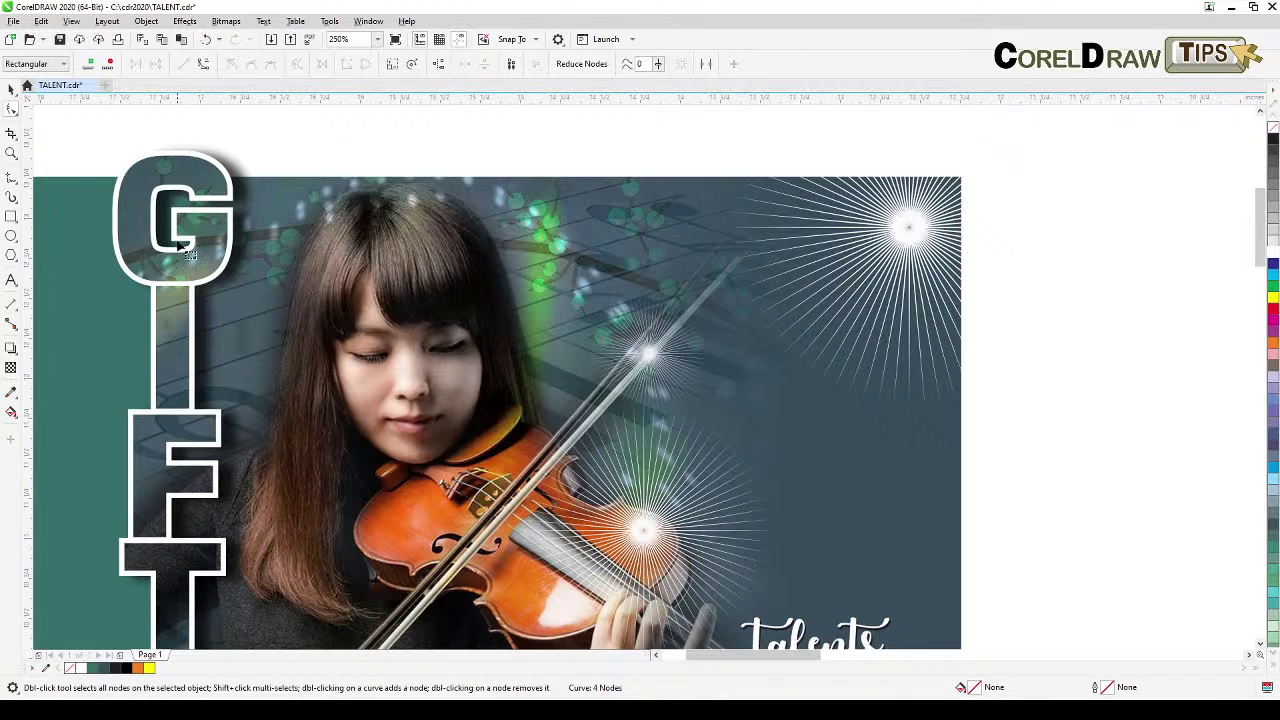
scroll(195, 487, "down", 5)
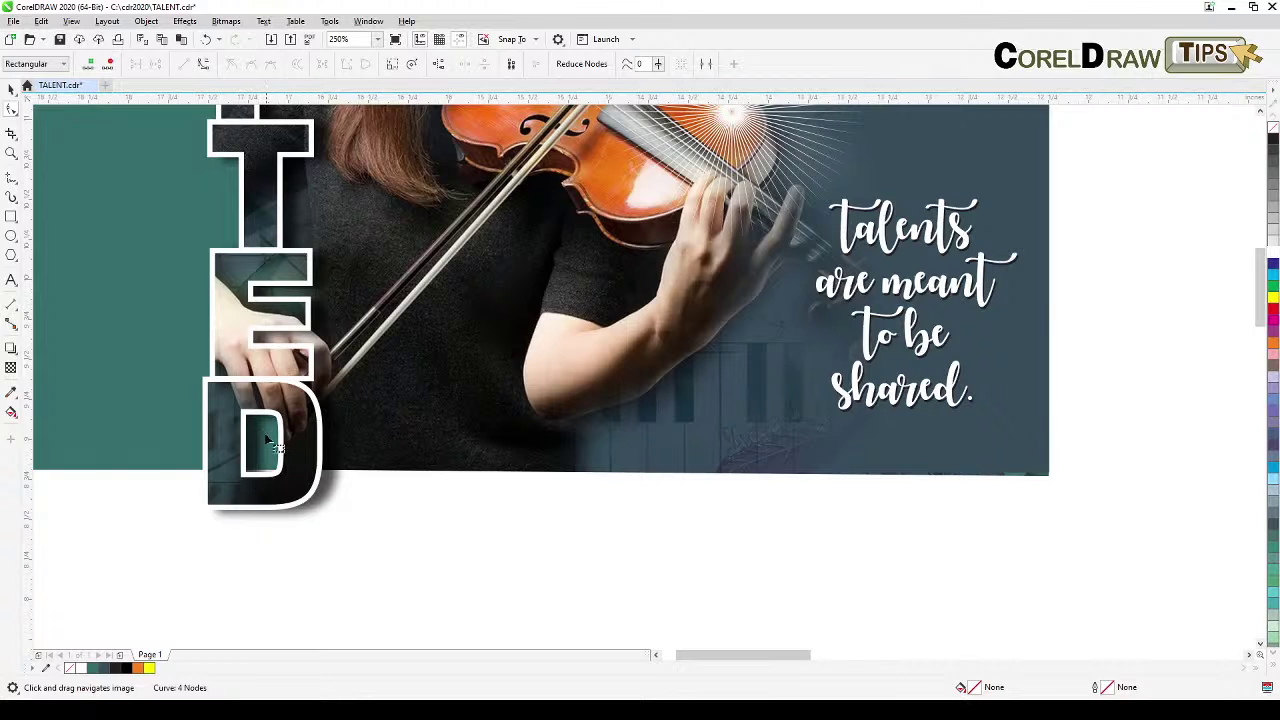
scroll(290, 458, "down", 2)
left_click_drag(545, 454, 408, 502)
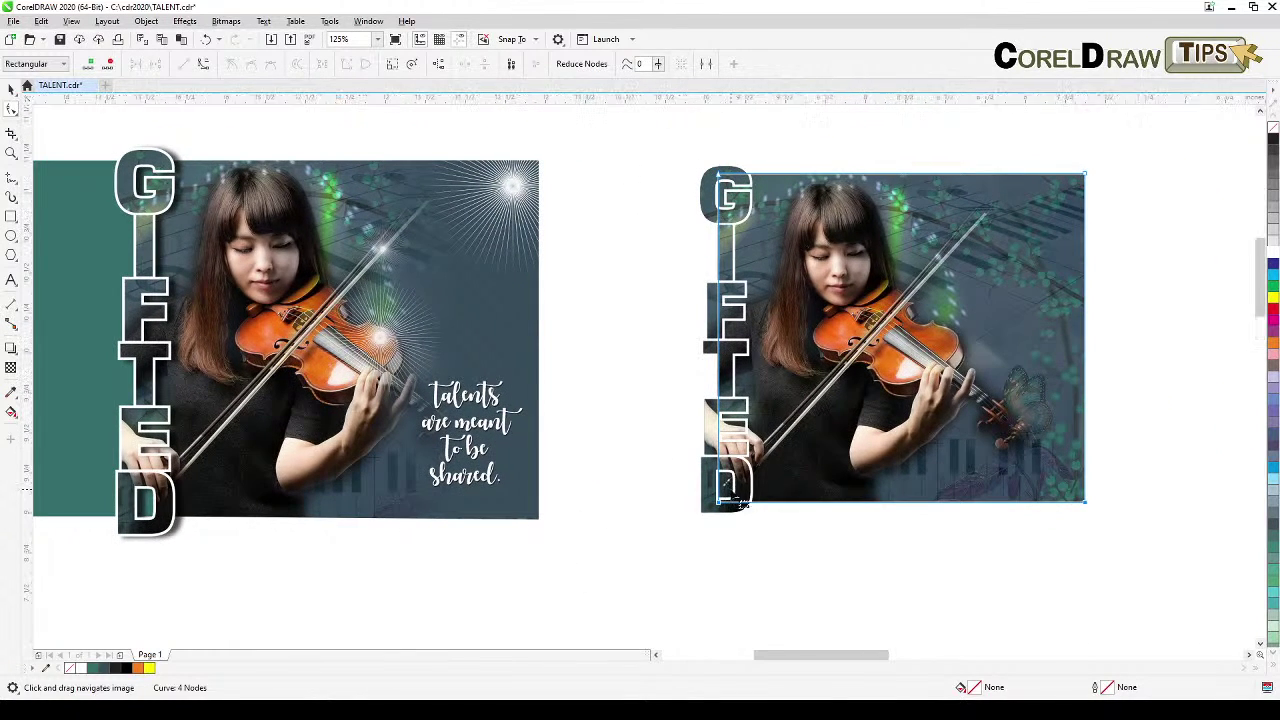
scroll(734, 489, "up", 2)
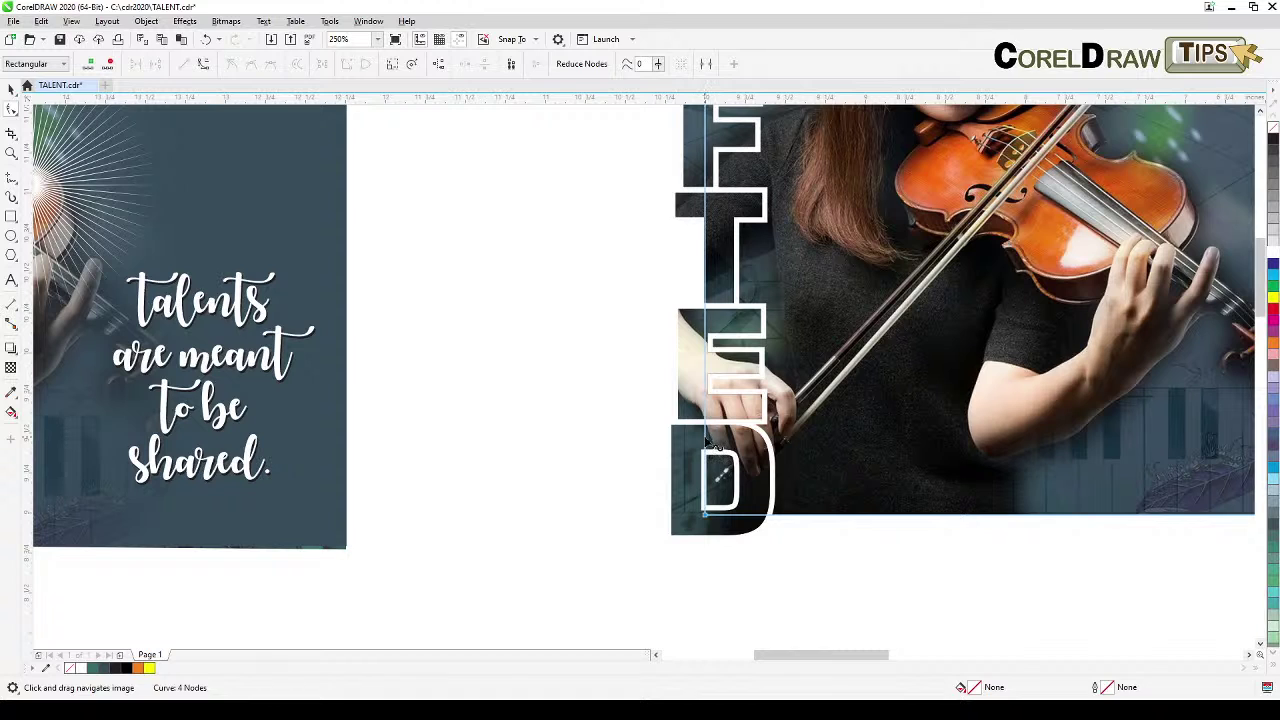
double_click(706, 437)
double_click(724, 530)
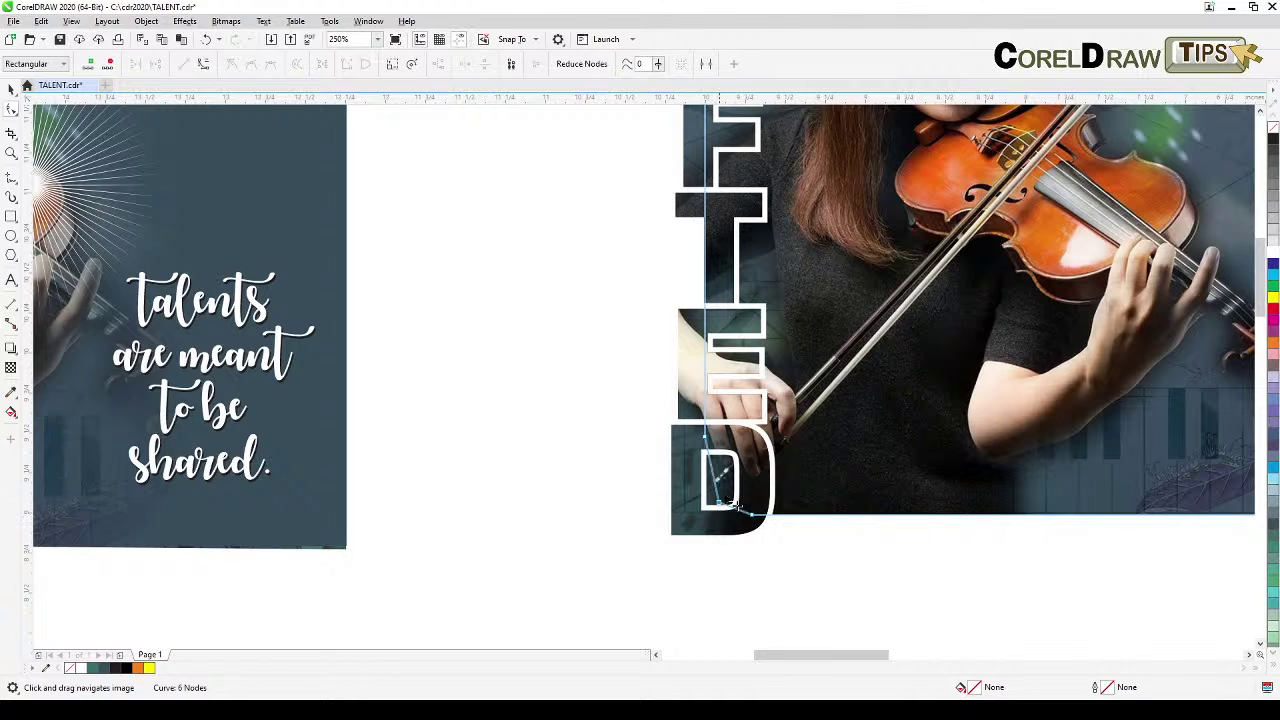
scroll(754, 466, "down", 2)
scroll(751, 491, "down", 1)
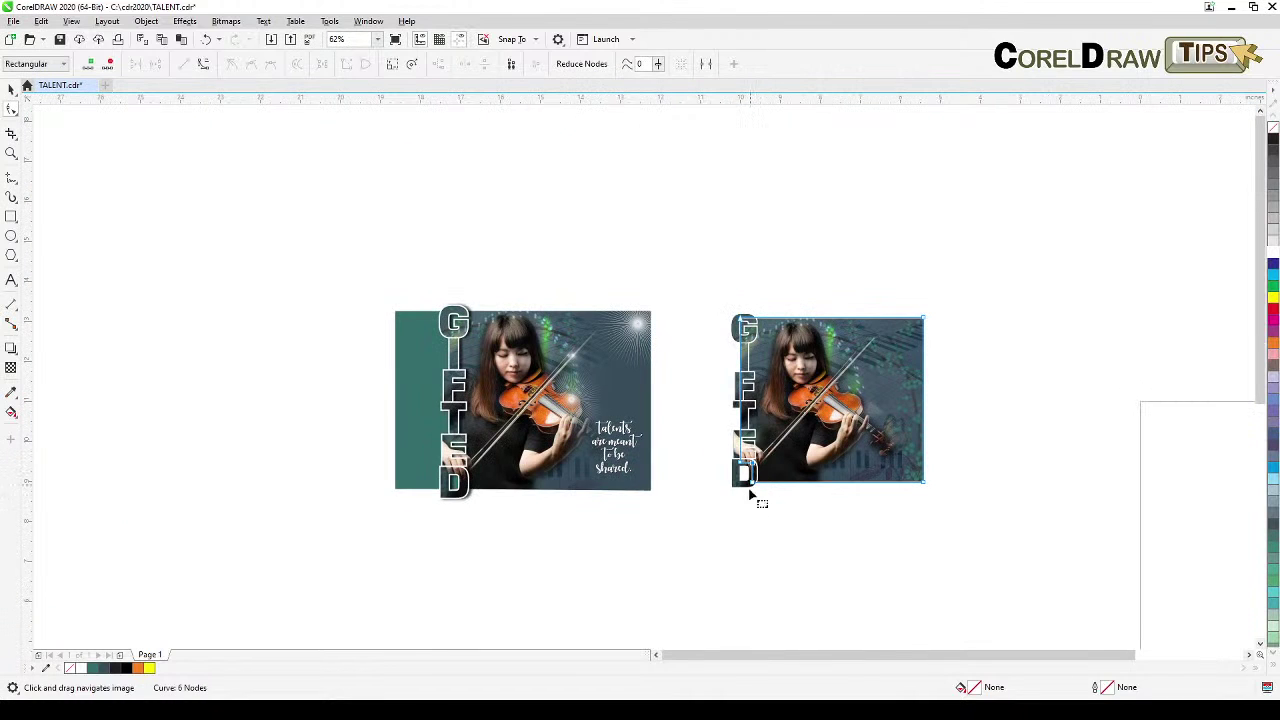
scroll(740, 503, "up", 1)
left_click_drag(740, 503, 772, 557)
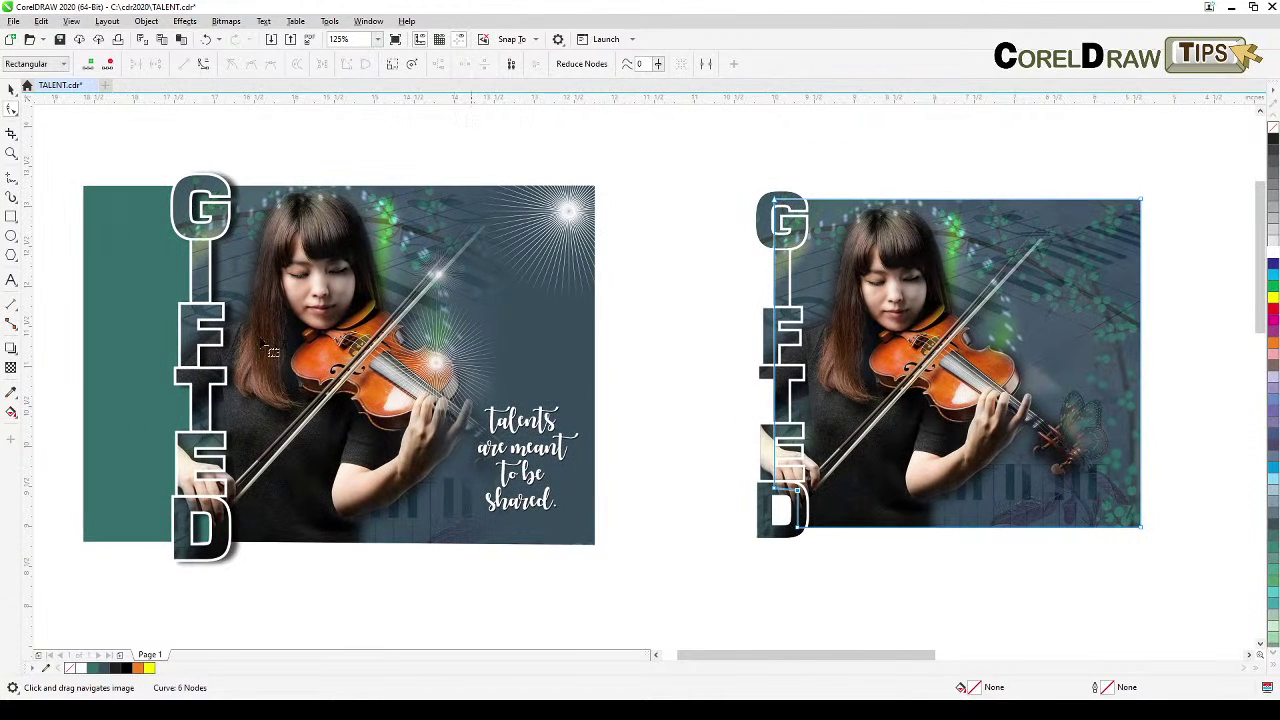
Draw a rectangle about 1.7 by 4.1 inches over the GIFTED letters, extending left of the photo and matching its top and bottom edges.
left_click(11, 88)
left_click(597, 165)
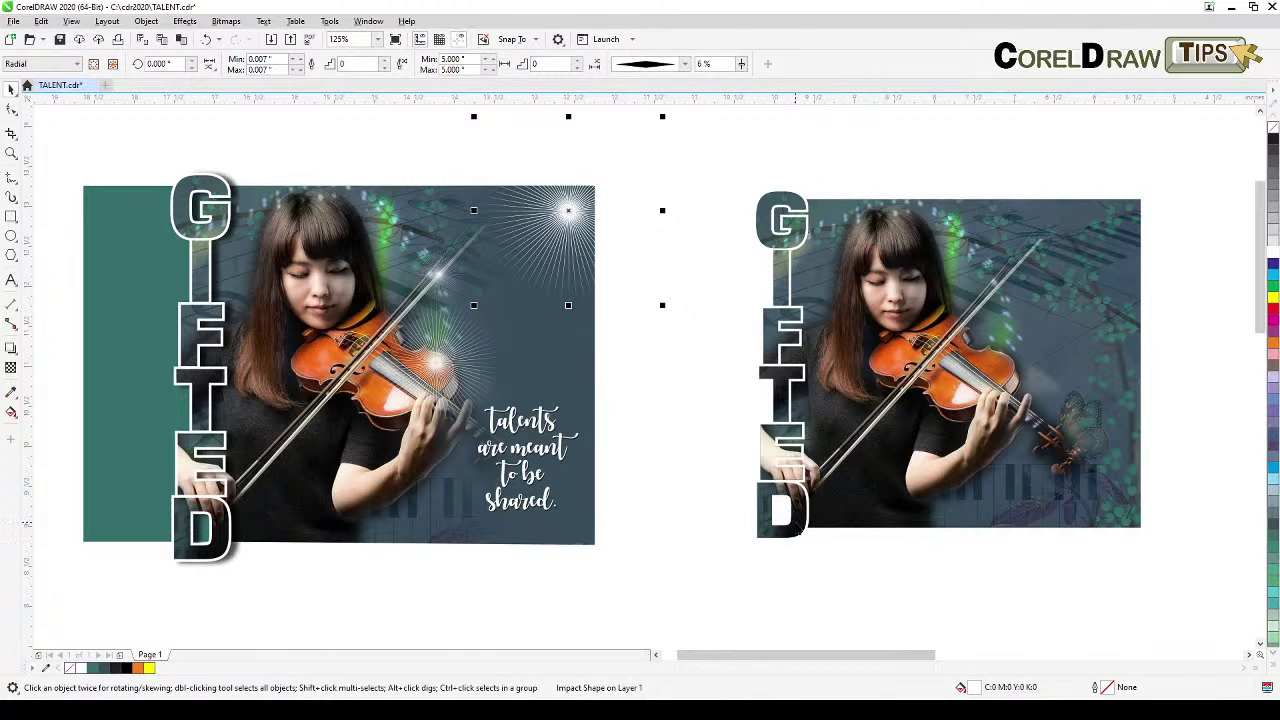
left_click(780, 578)
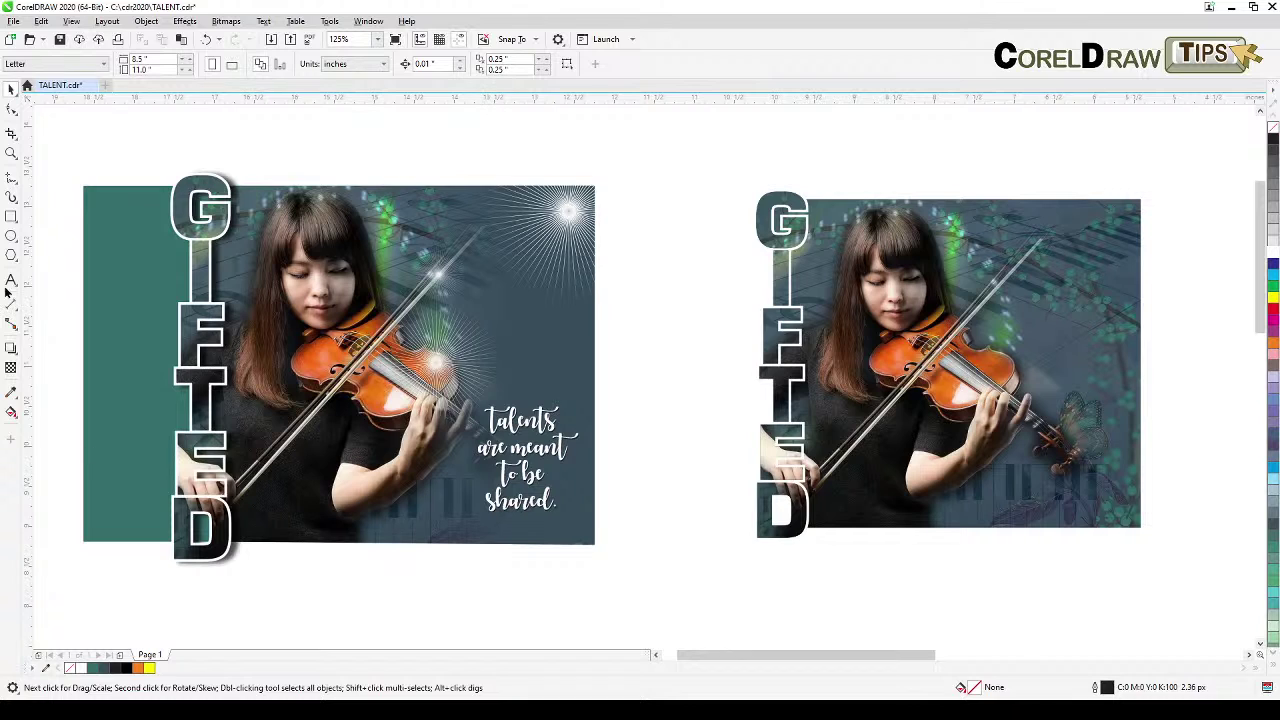
left_click(10, 217)
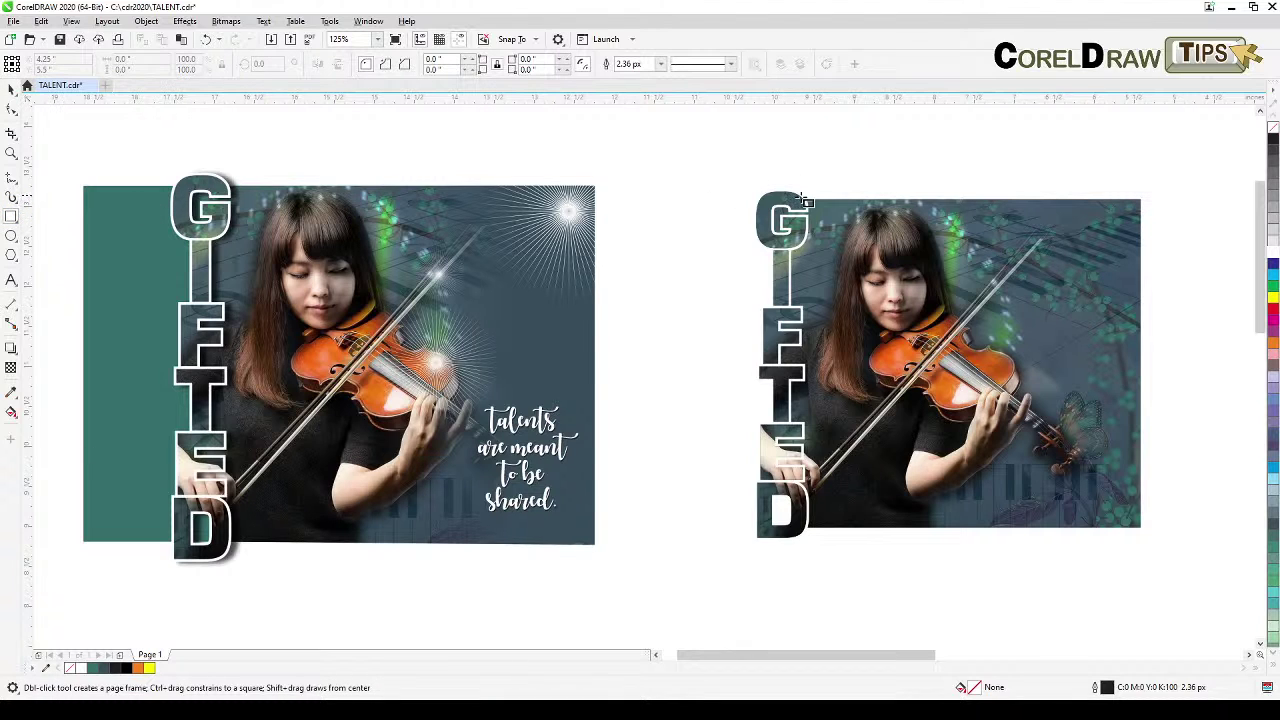
left_click(71, 21)
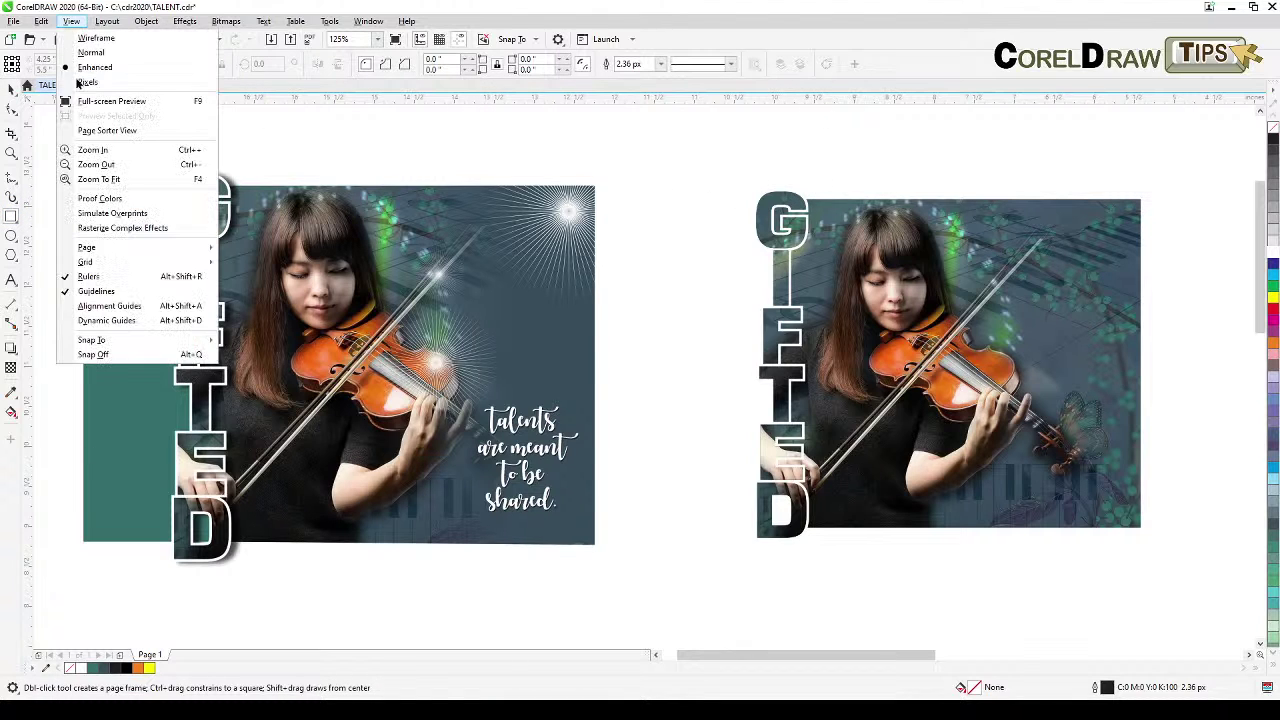
mouse_move(110, 343)
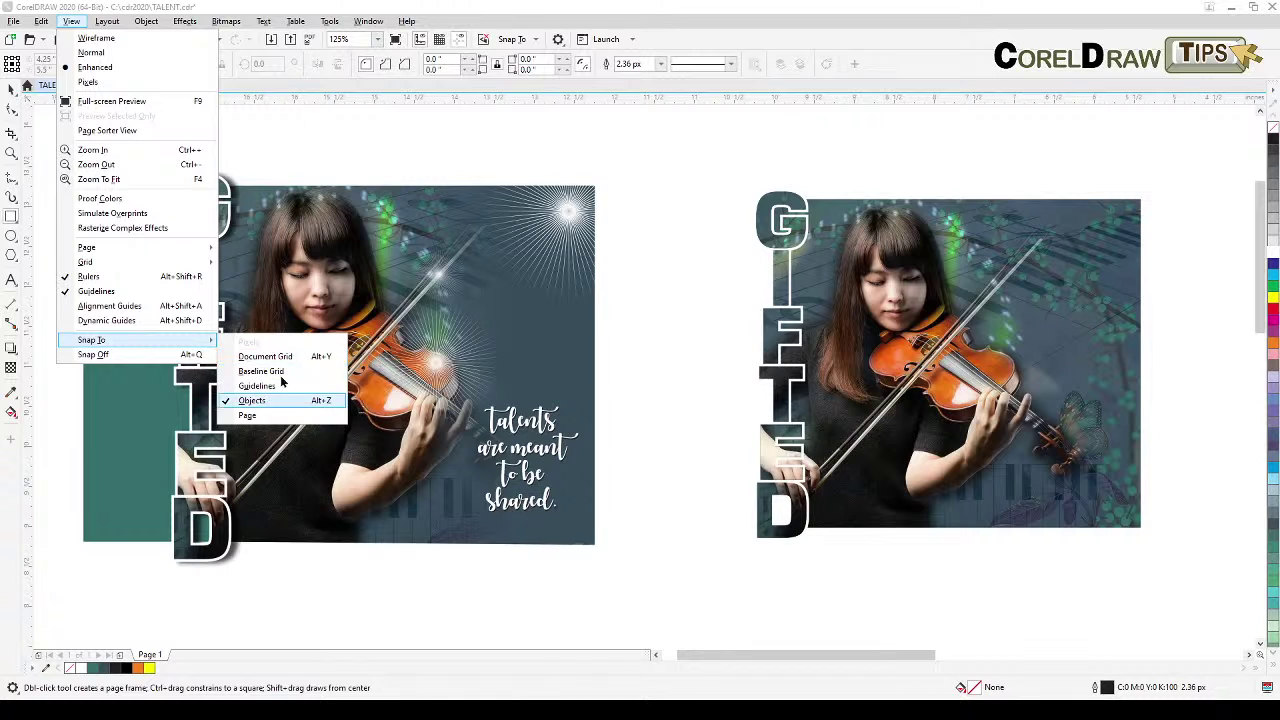
left_click(732, 165)
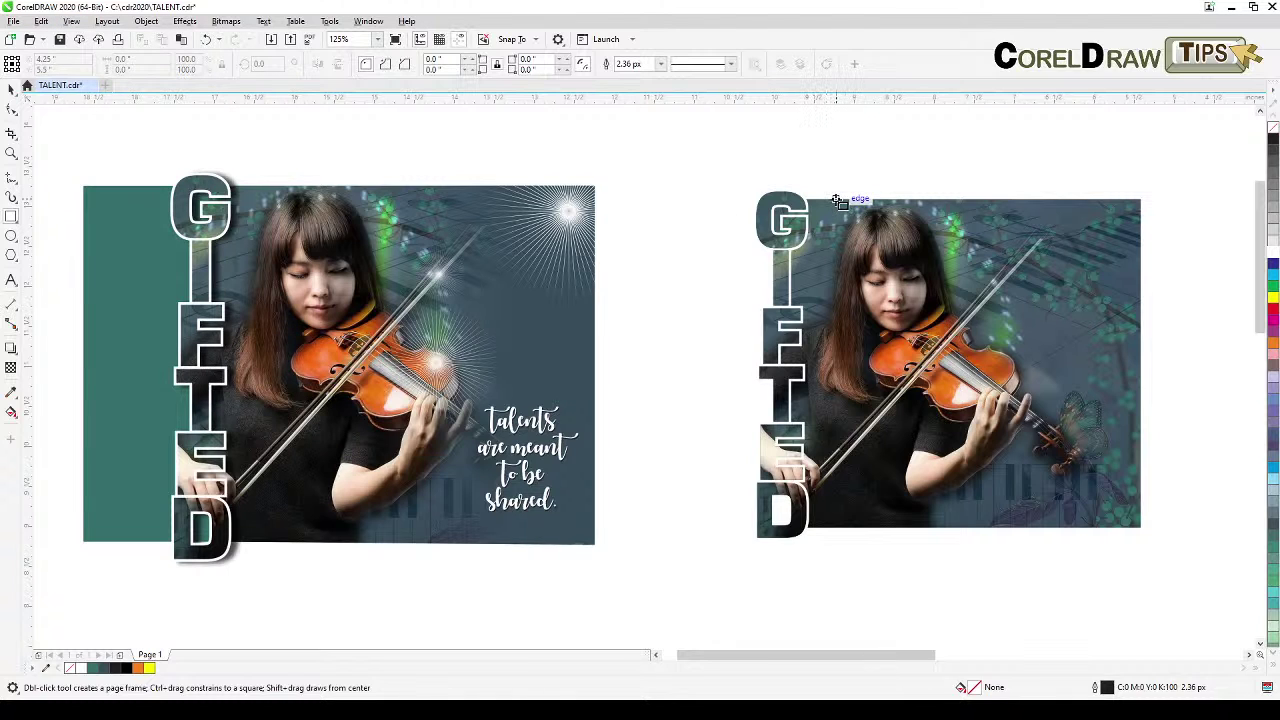
left_click_drag(830, 202, 856, 530)
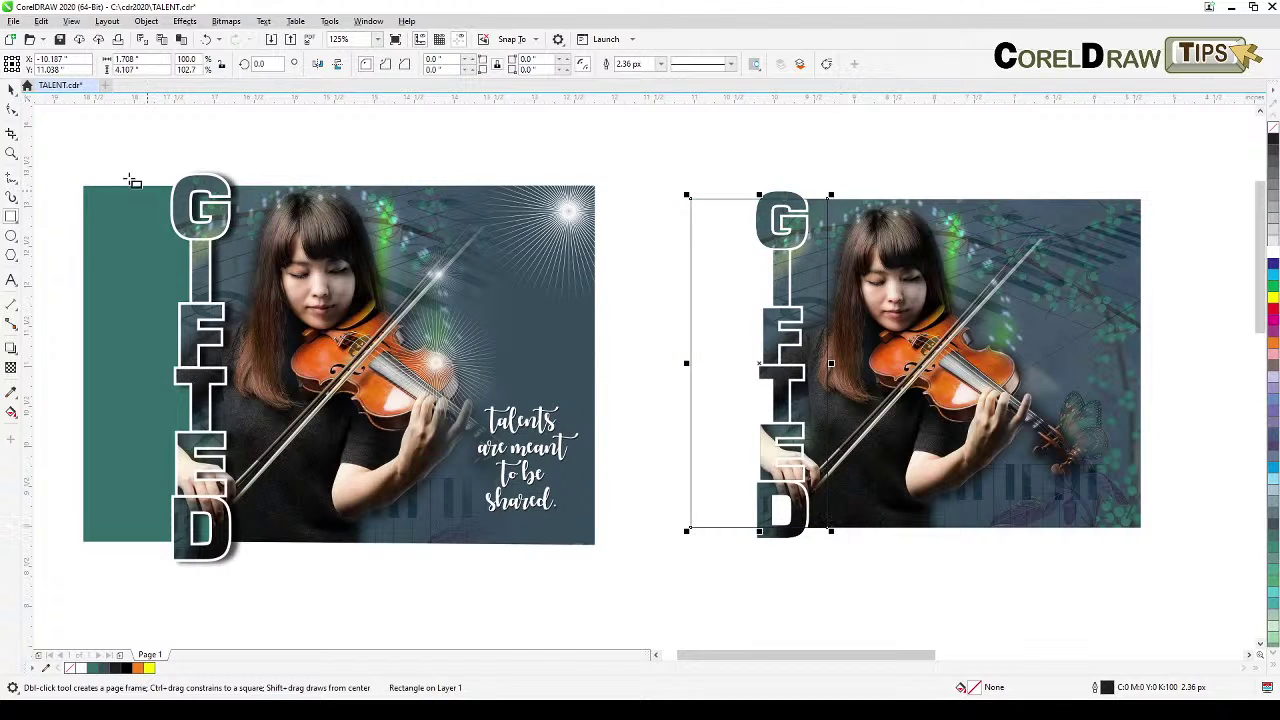
Fill the new rectangle with green #356E6D sampled from the original design's side panel and remove its outline.
left_click(12, 88)
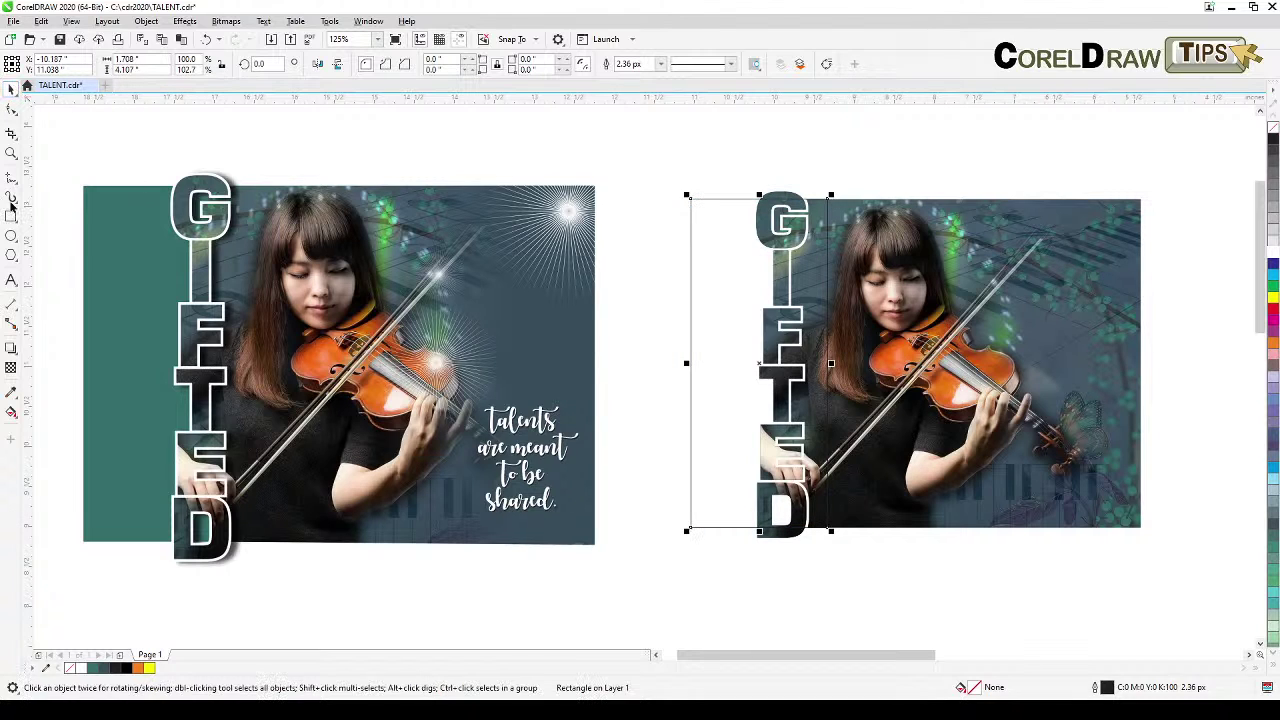
left_click(12, 395)
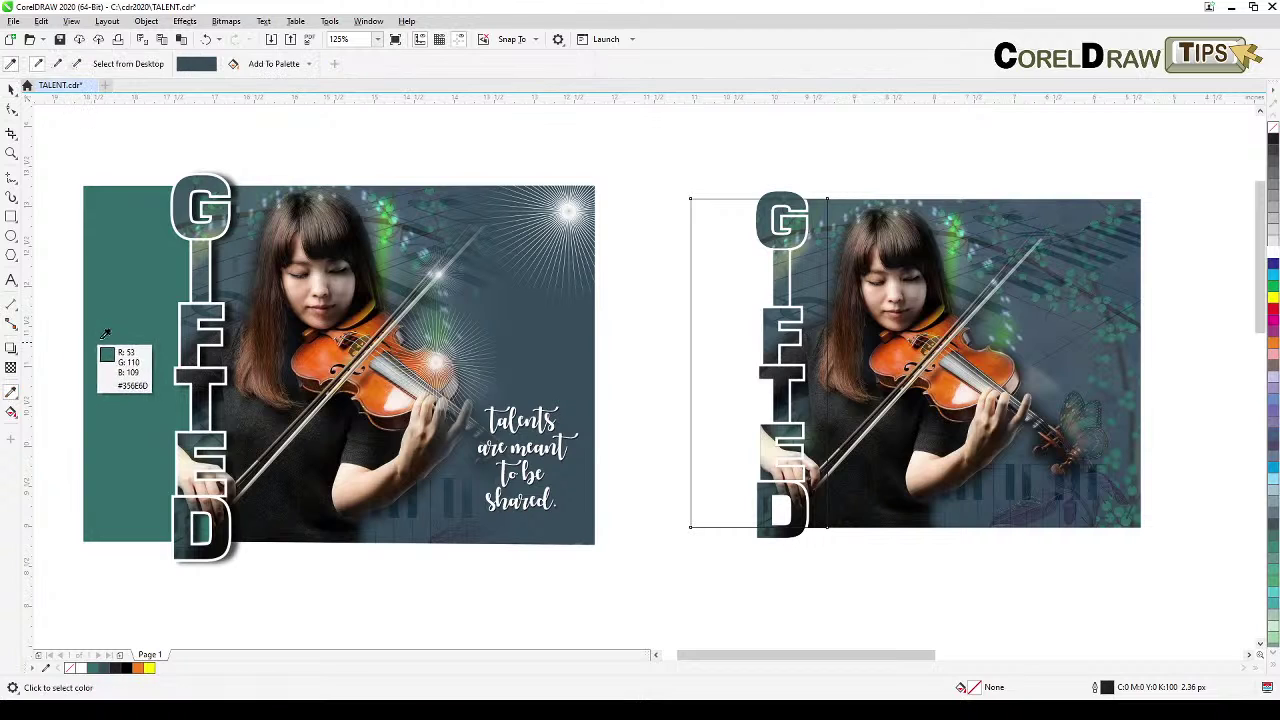
left_click(110, 335)
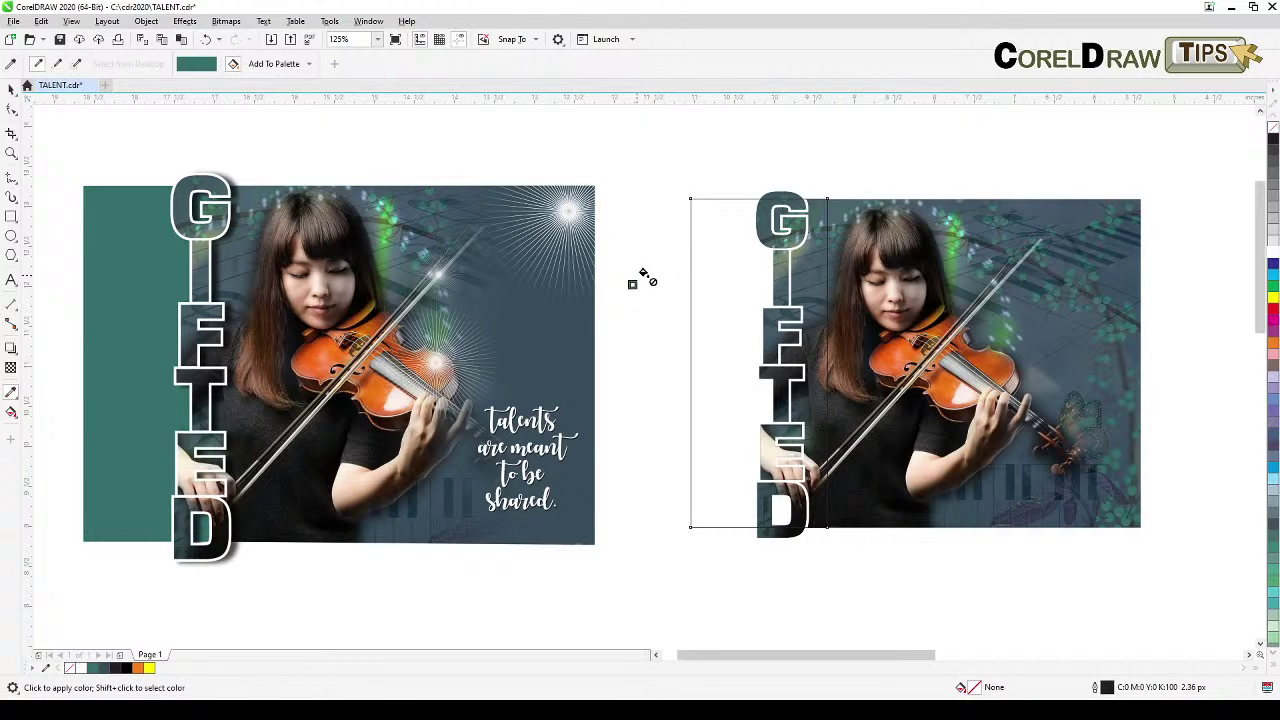
left_click(696, 256)
left_click(12, 88)
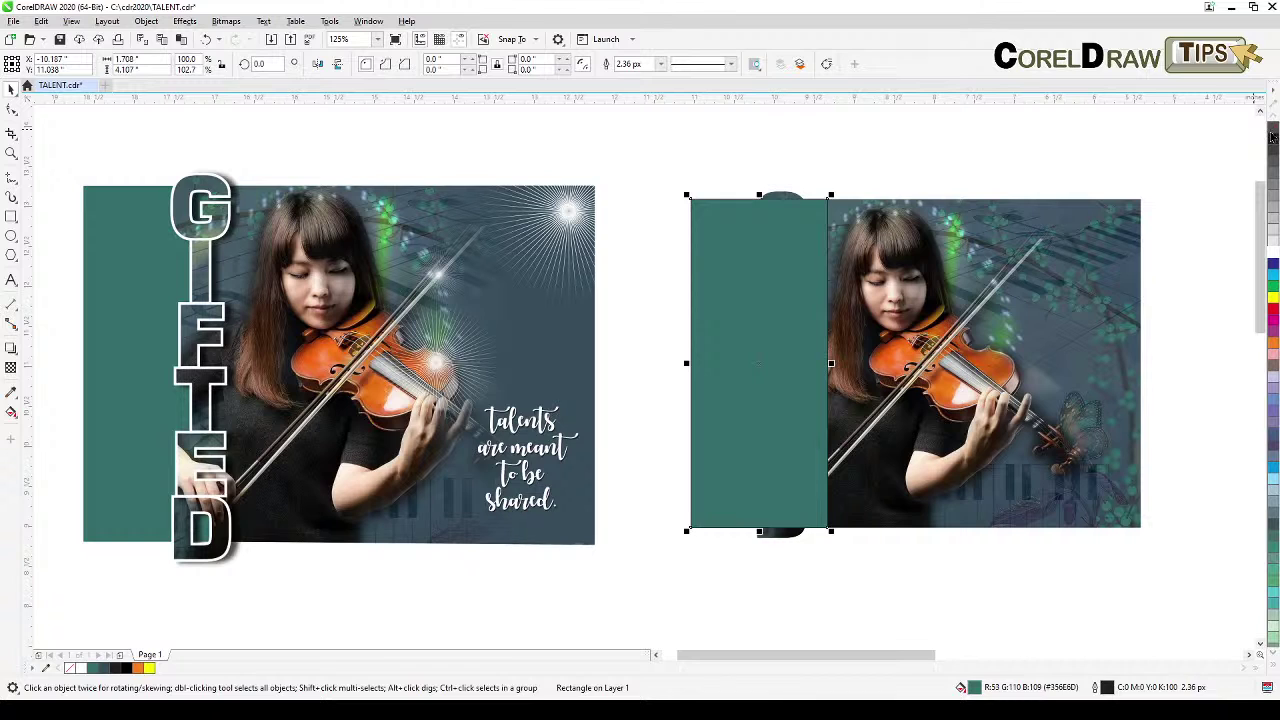
right_click(1270, 130)
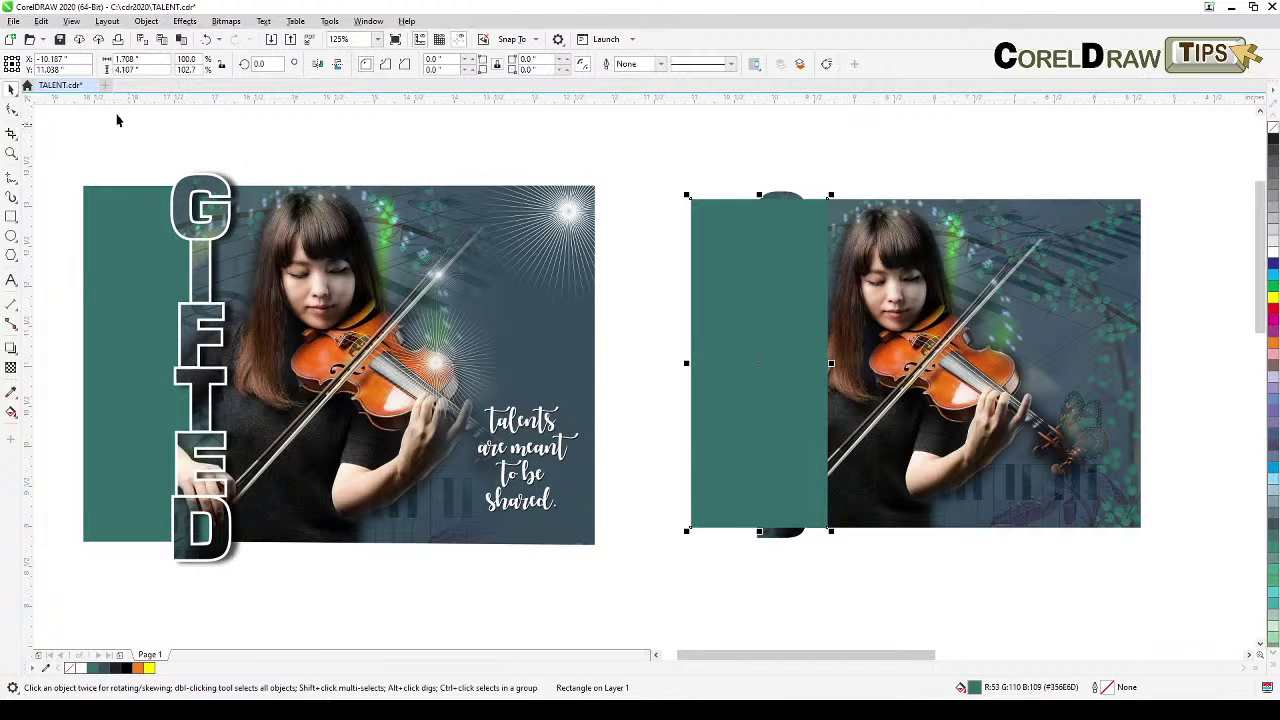
Send the green rectangle to the back of the page, behind the photo and GIFTED letters.
left_click(146, 21)
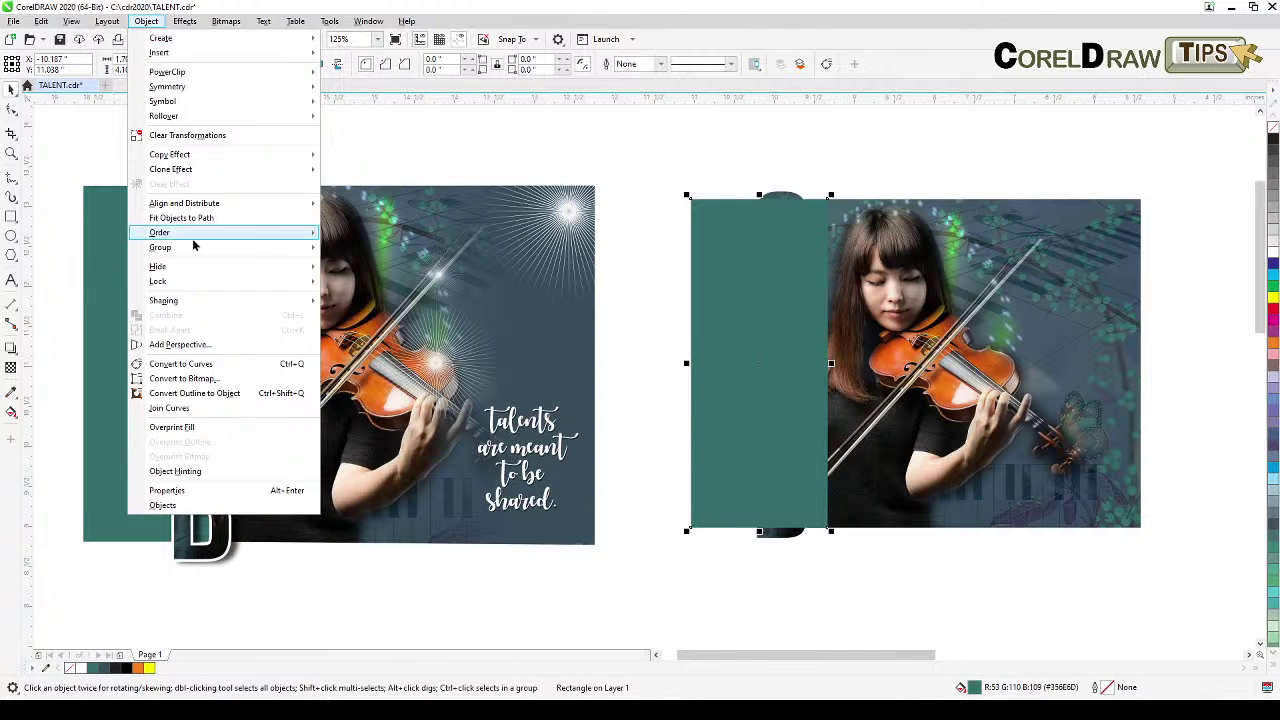
mouse_move(200, 232)
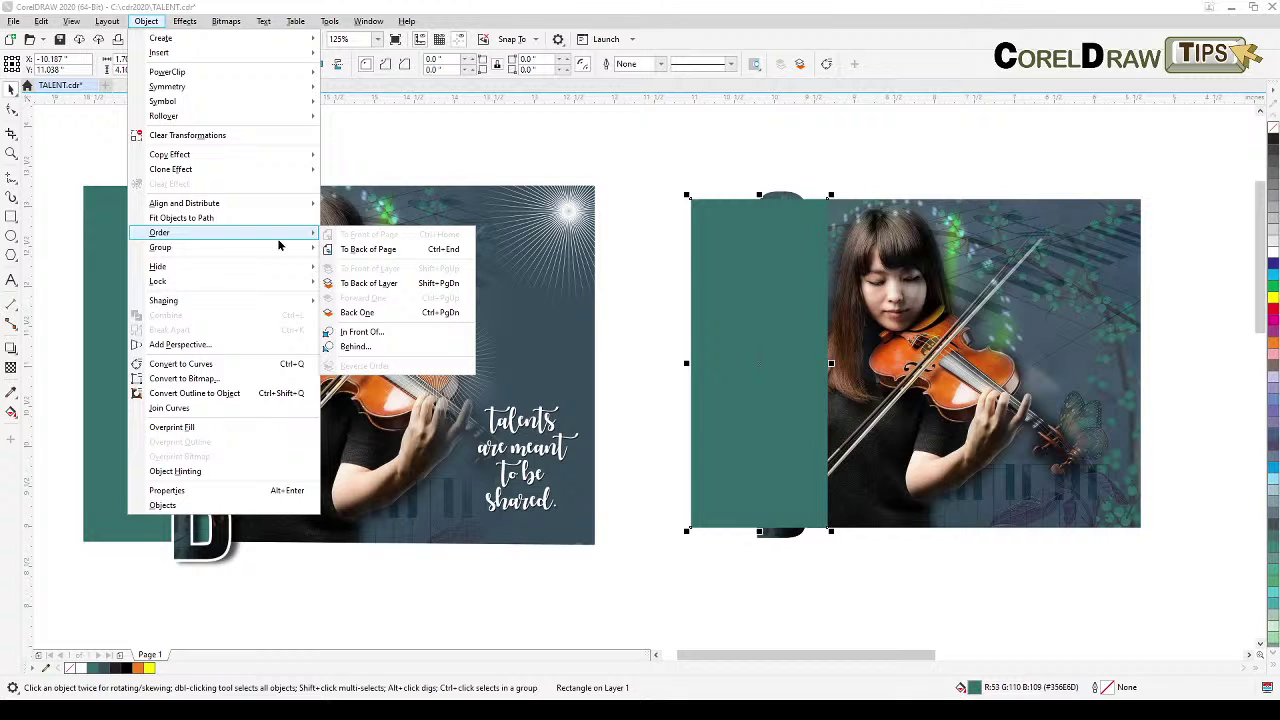
left_click(372, 244)
left_click(766, 160)
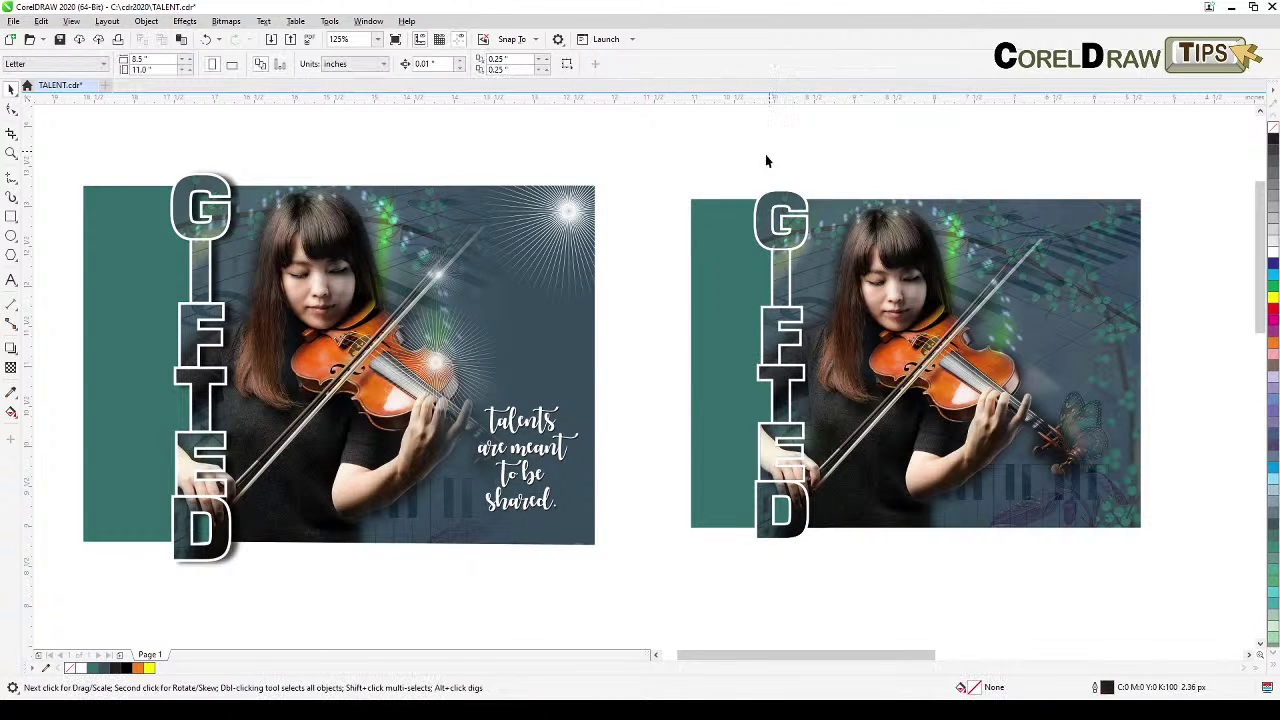
Move the original design's blue-grey overlay rectangle aside to show what it covers and undo the move.
left_click_drag(725, 410, 661, 401)
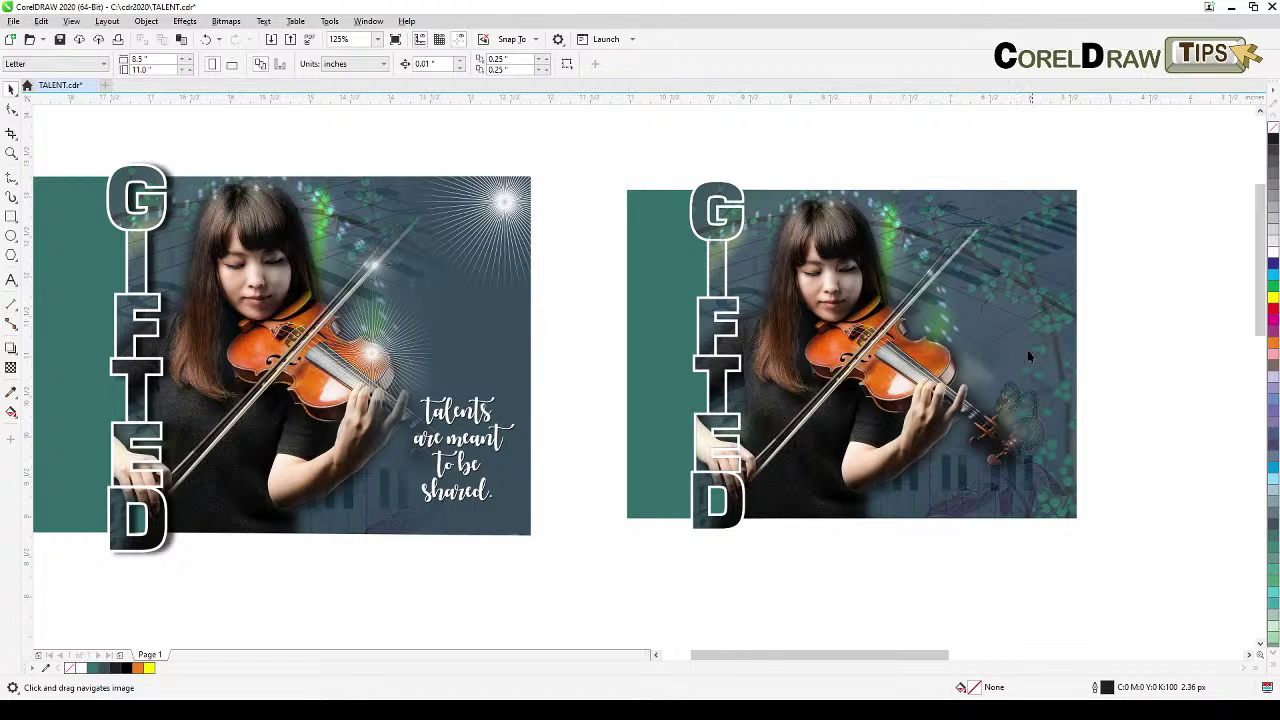
left_click(478, 347)
left_click_drag(478, 347, 597, 445)
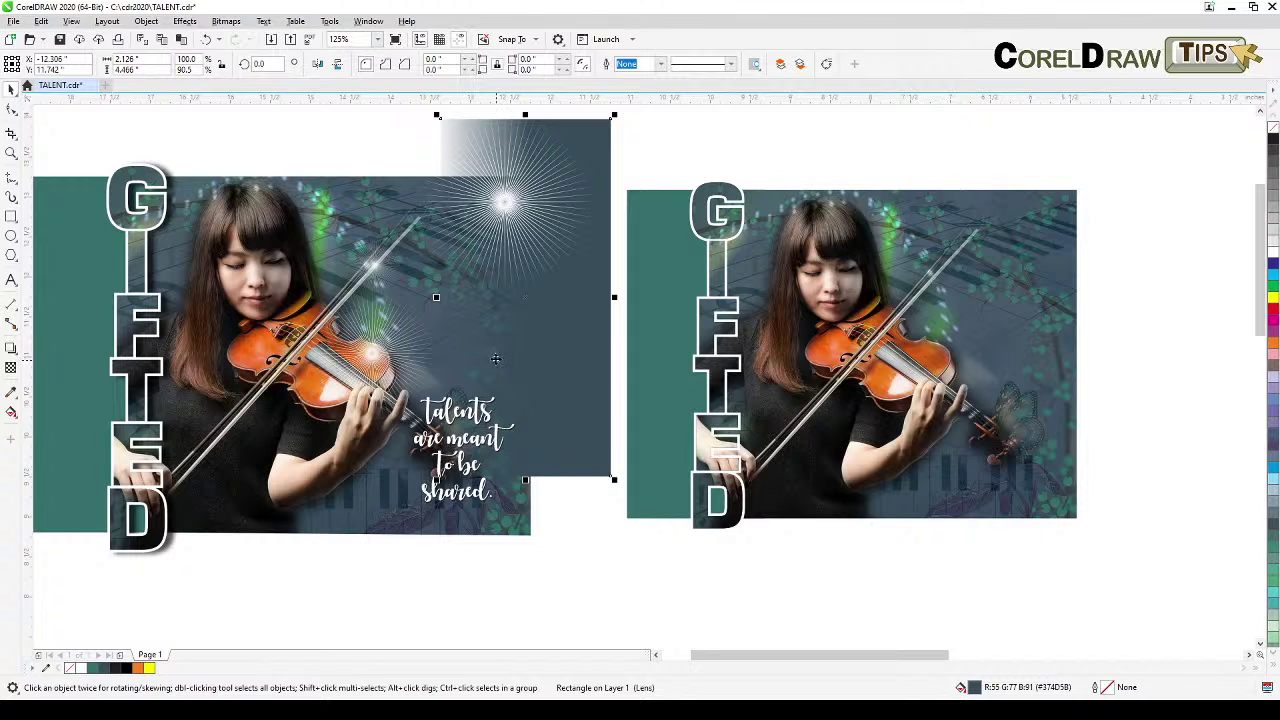
key("ctrl+z")
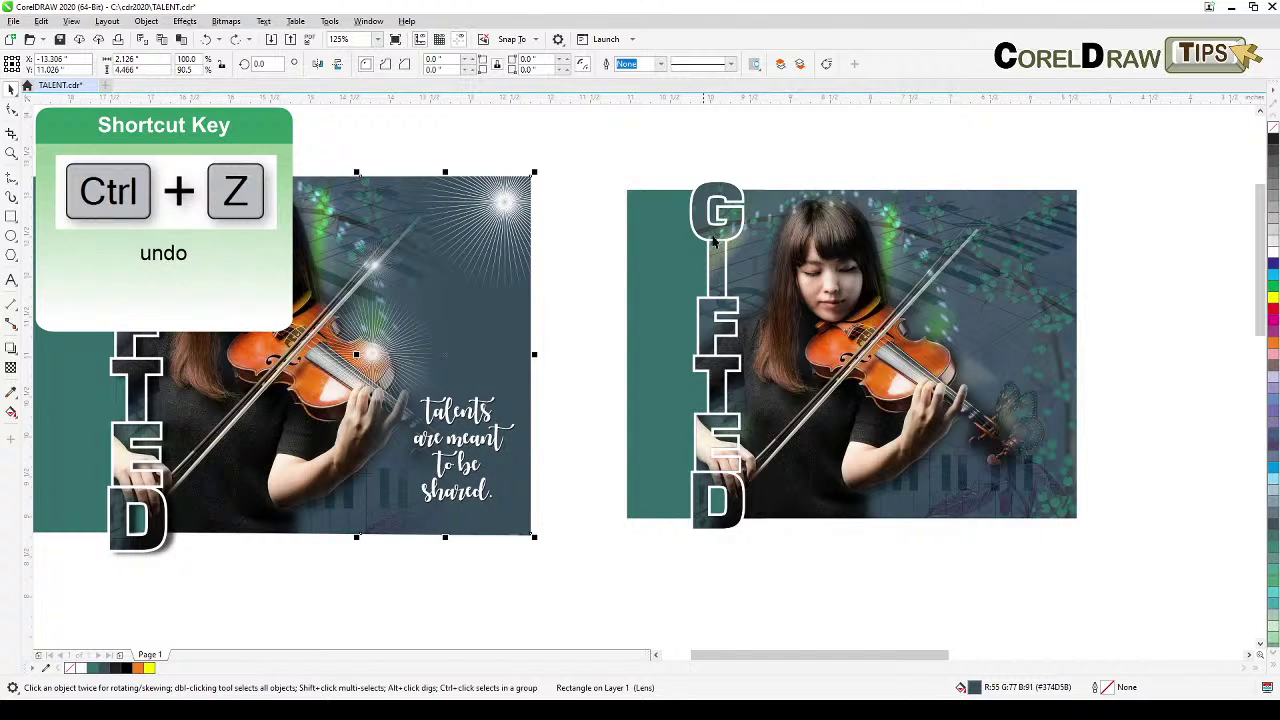
left_click(598, 164)
Cover the recreated photo's right side with an outline-free rectangle about 1.6 by 4.1 inches, filled with blue-grey #374D5B sampled from the original design.
left_click(12, 217)
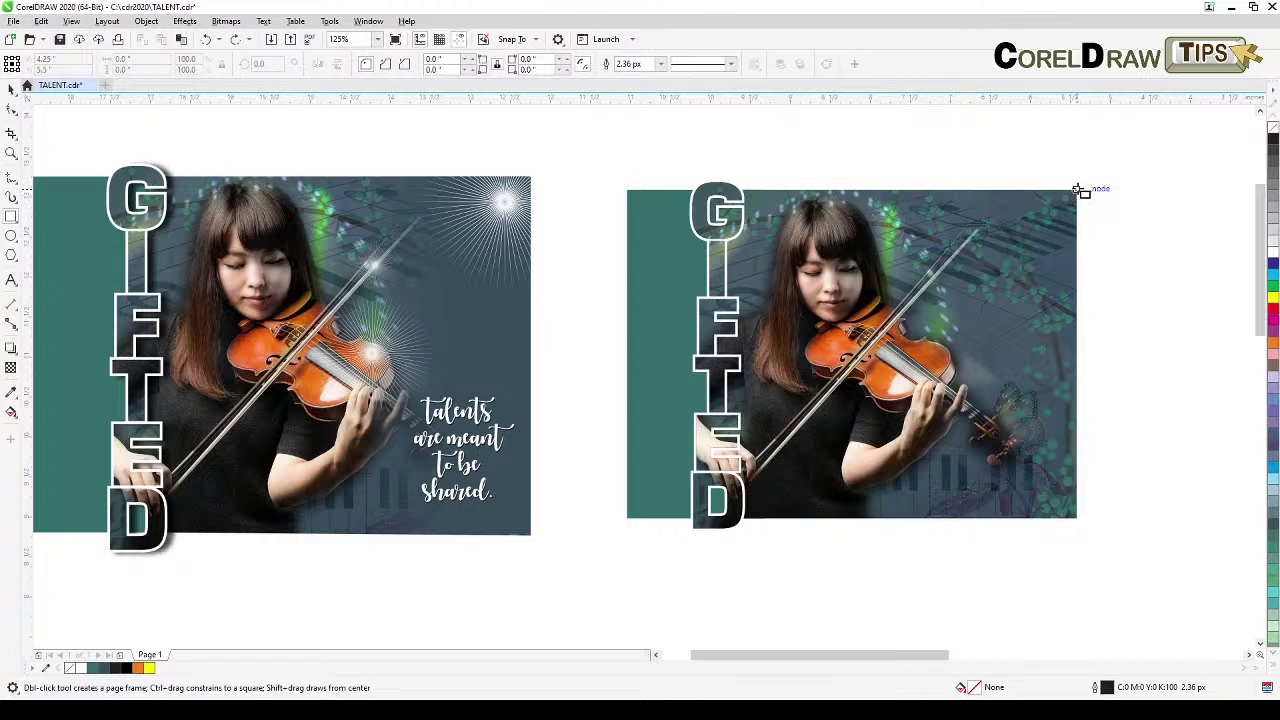
left_click_drag(1077, 190, 946, 519)
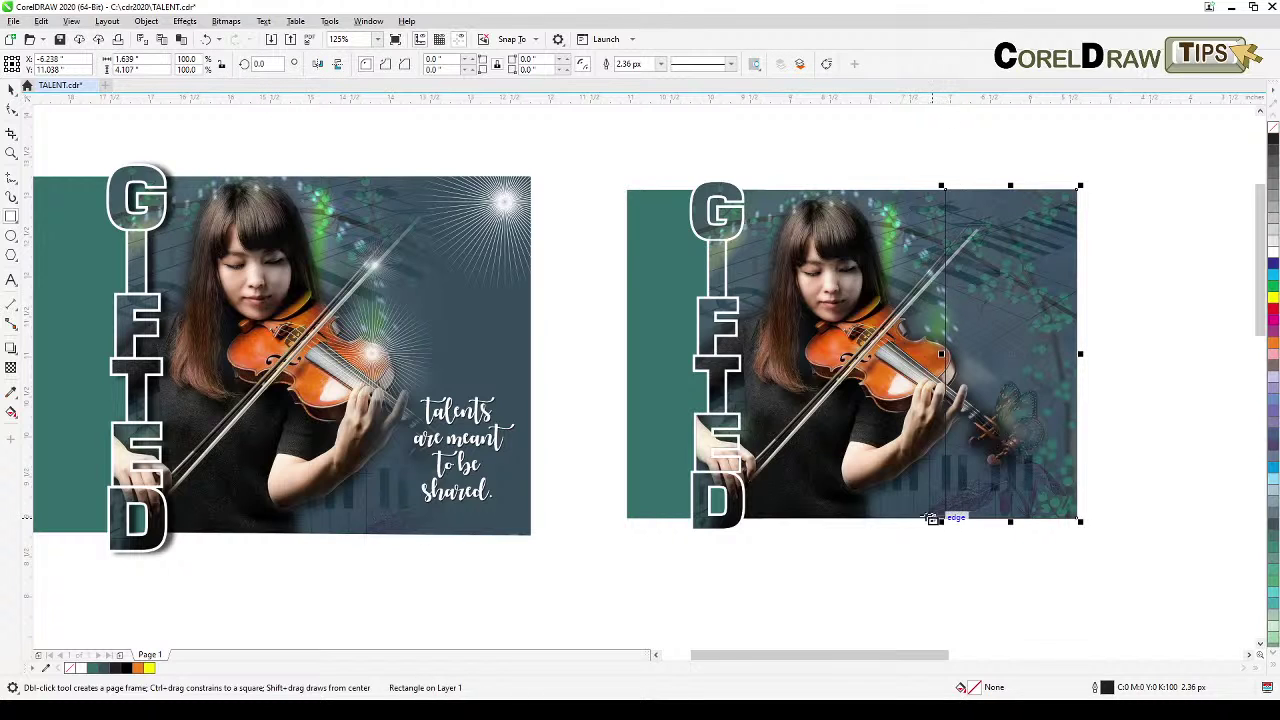
left_click(9, 389)
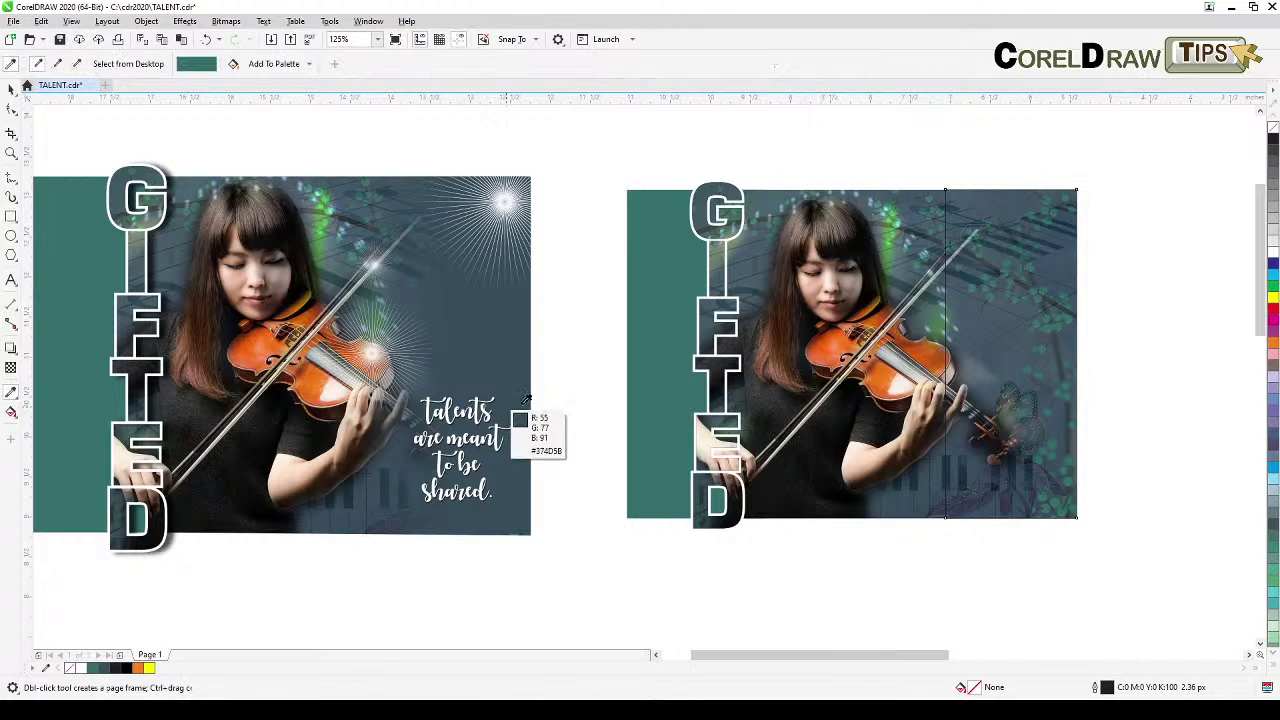
left_click(978, 346)
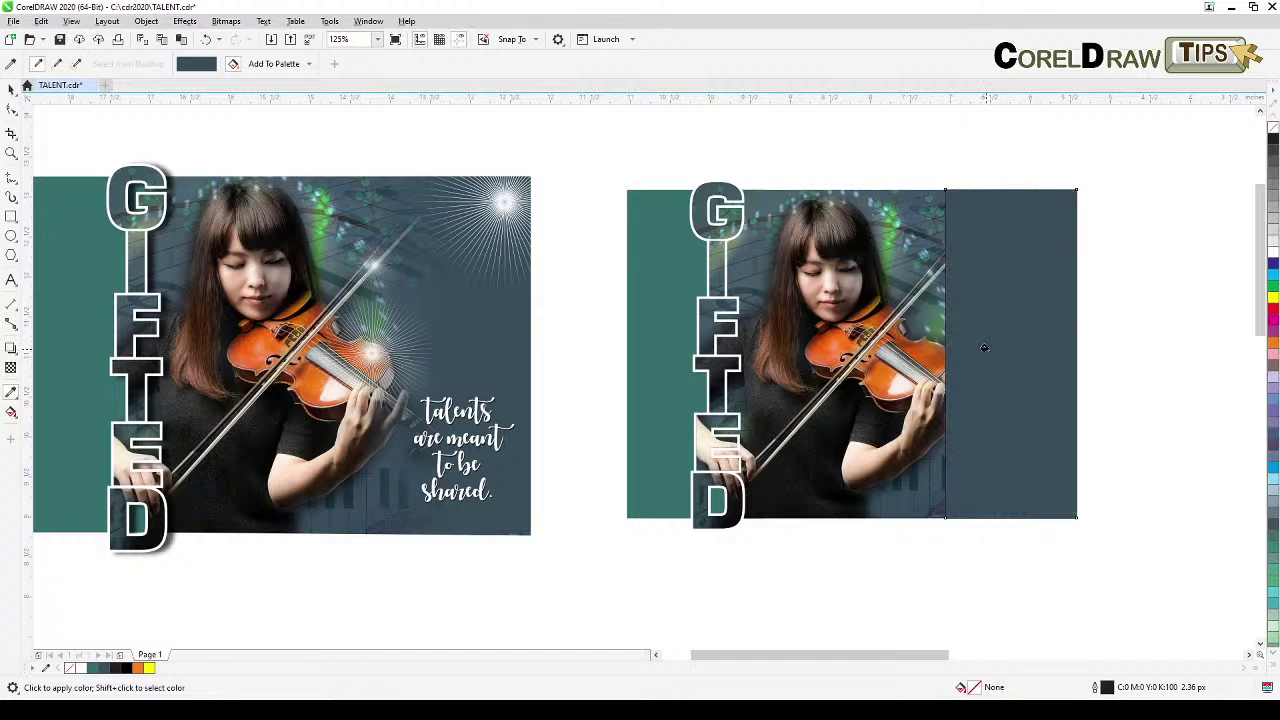
left_click(11, 88)
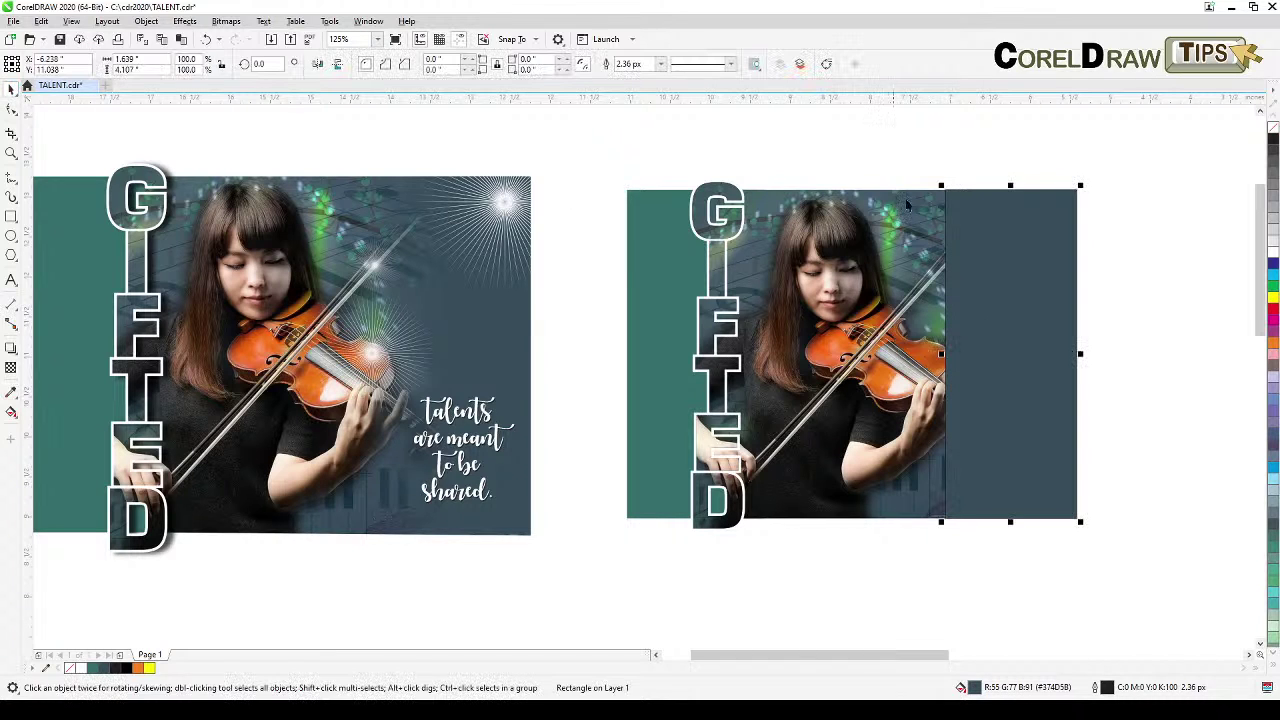
right_click(1272, 130)
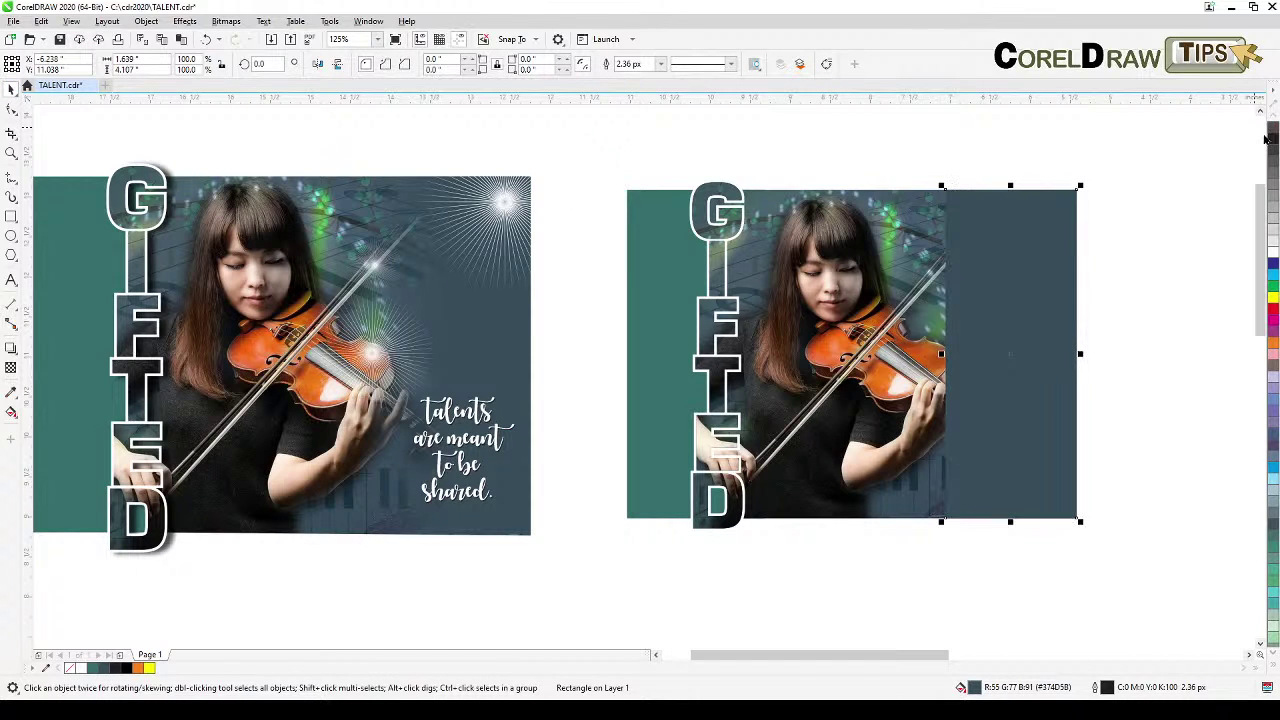
Apply a linear fountain transparency to the blue-grey rectangle so it fades leftward into the violinist photo.
left_click(11, 368)
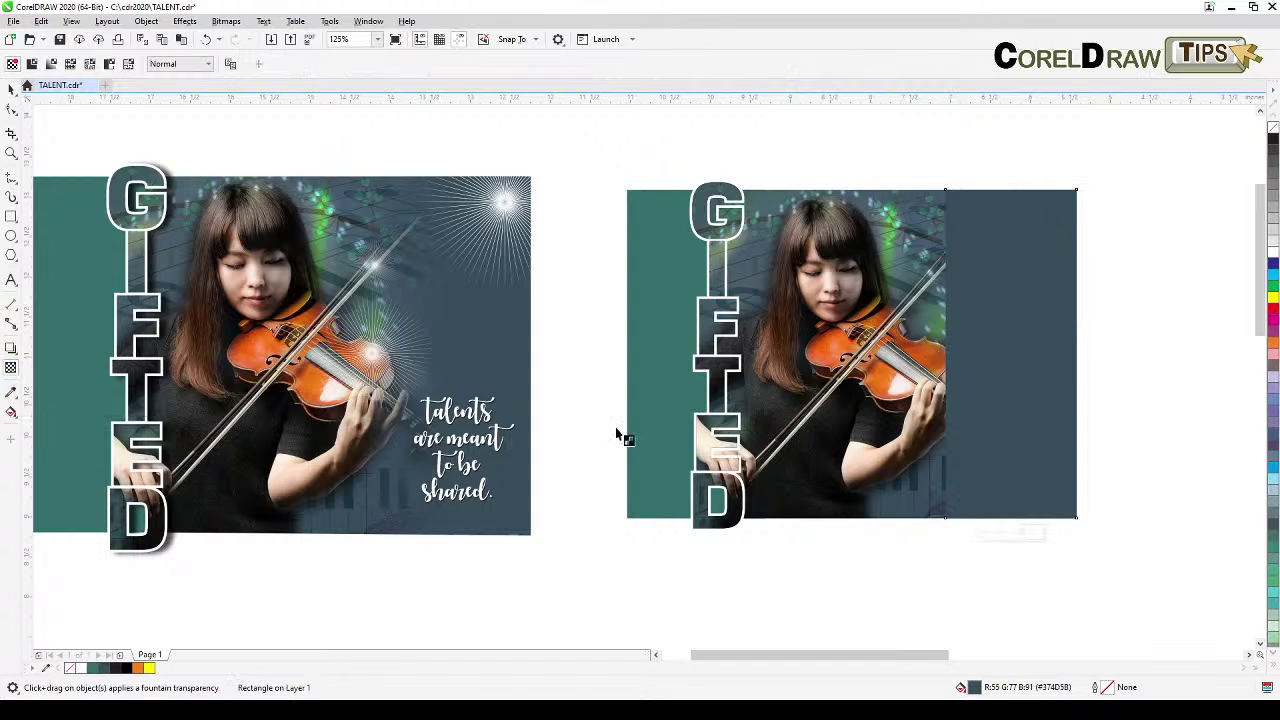
left_click_drag(1002, 376, 936, 384)
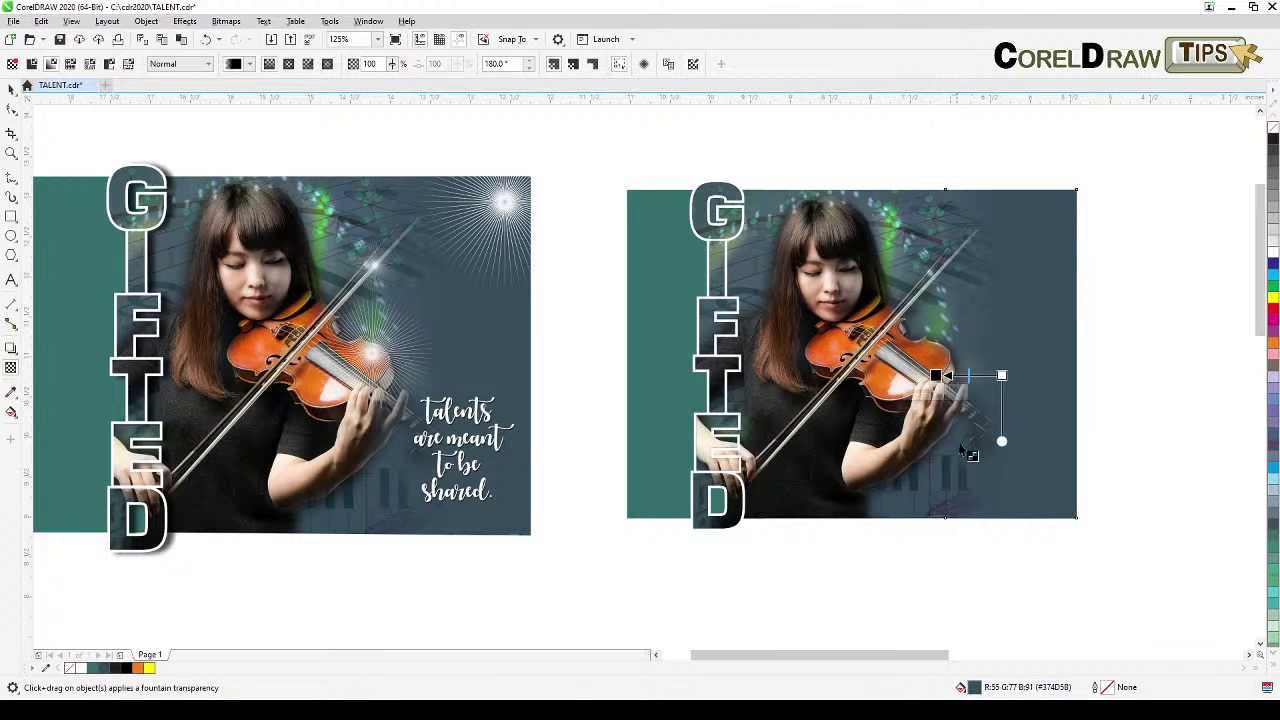
left_click(11, 89)
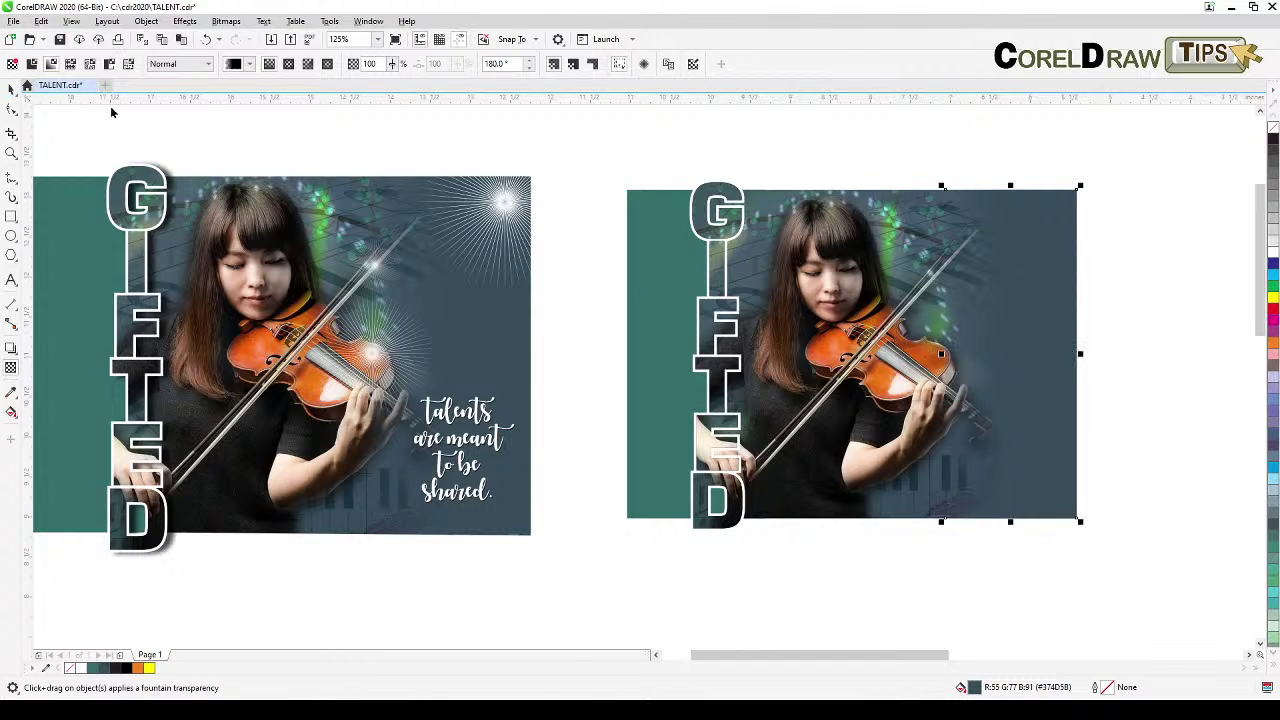
left_click(952, 165)
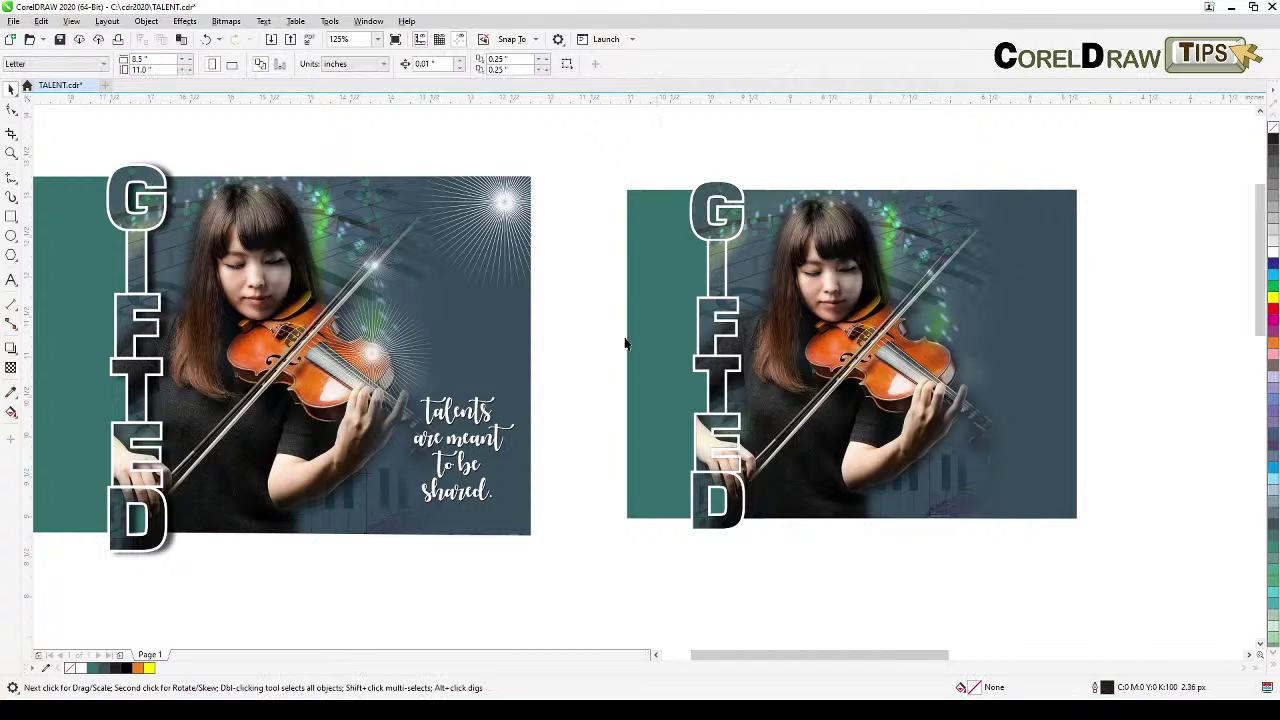
Copy the "talents are meant to be shared." text to the recreated design's lower-right area and scale it down to about 16.3 pt.
left_click(485, 435)
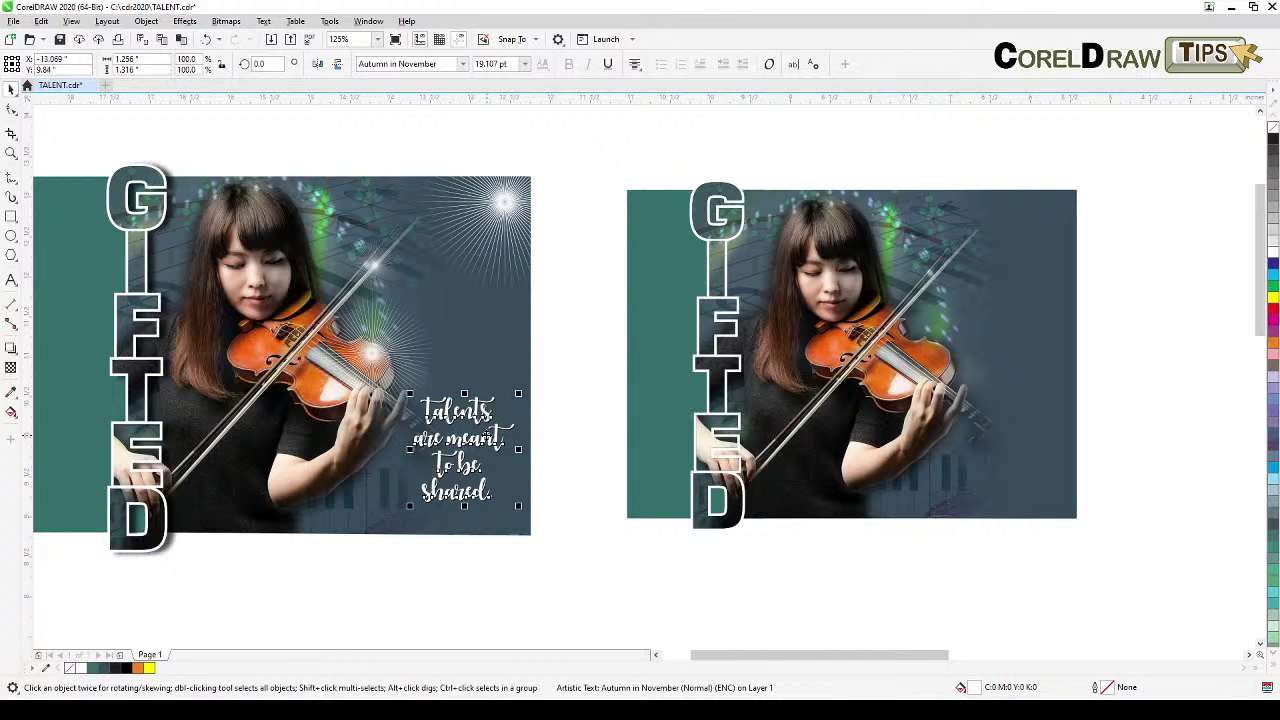
left_click_drag(485, 435, 1063, 440)
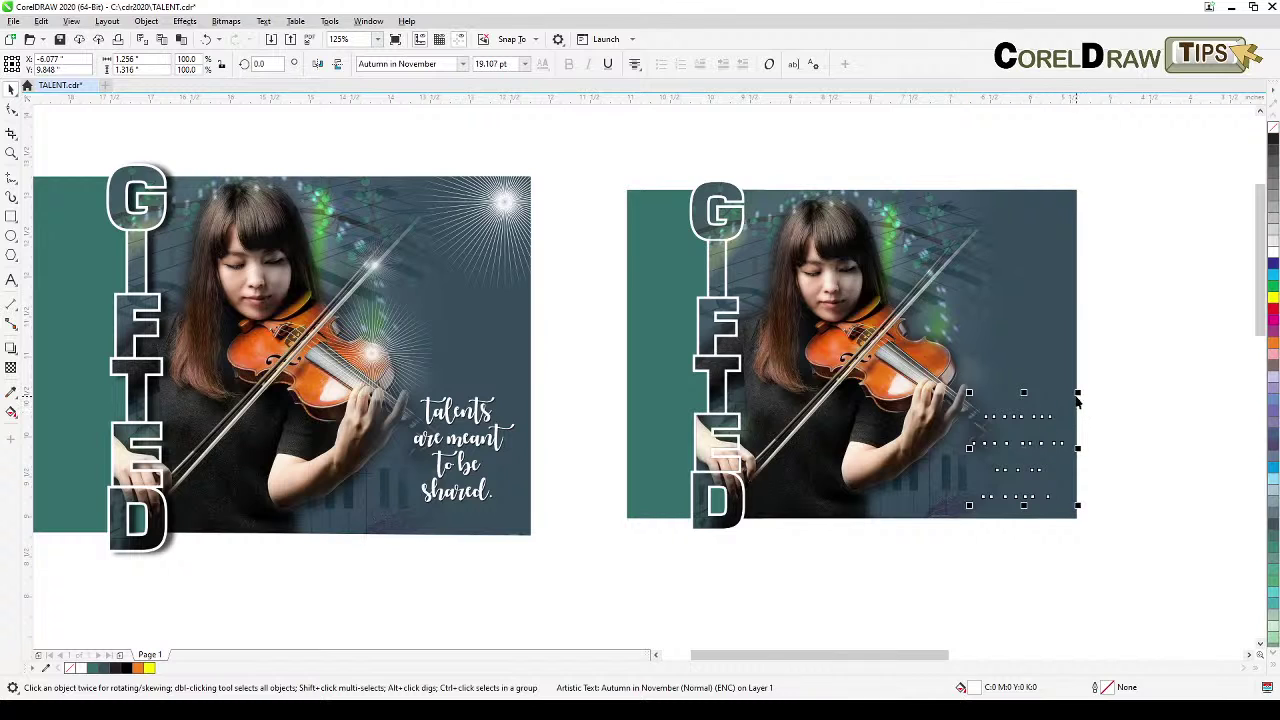
left_click_drag(1079, 392, 1063, 407)
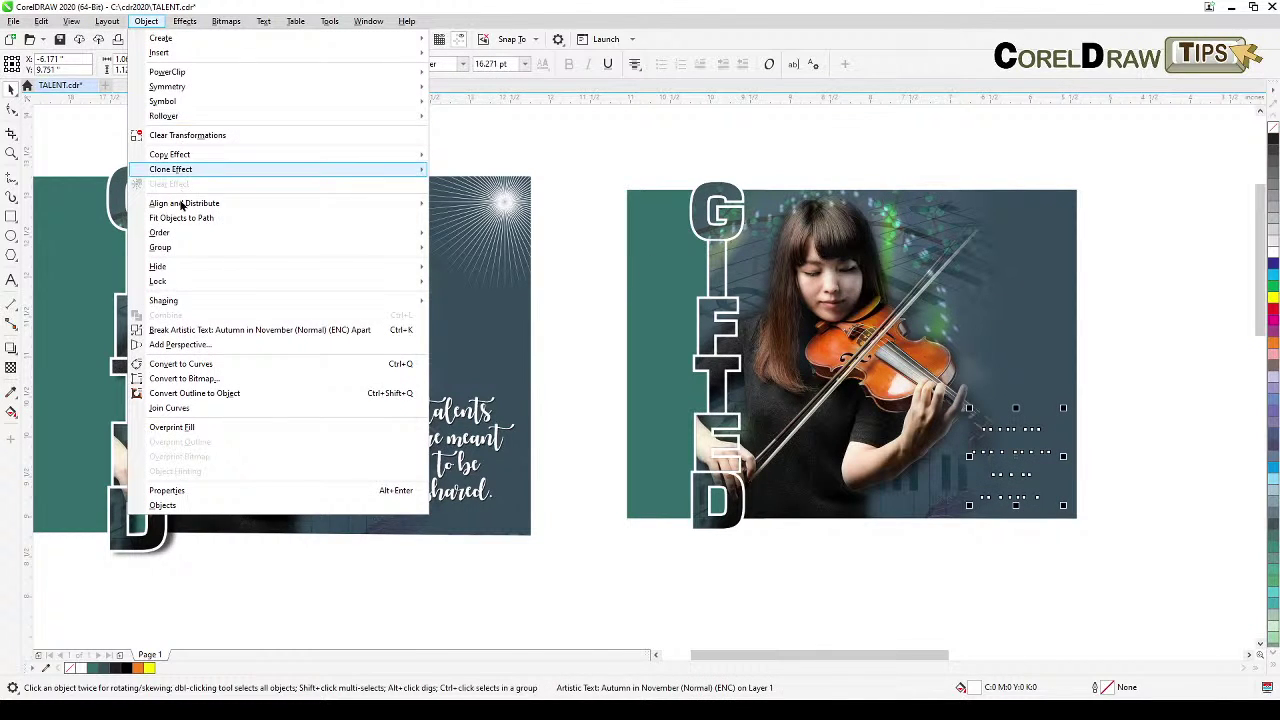
Bring the copied quote text to the front of the page, above the blue-grey overlay.
mouse_move(180, 231)
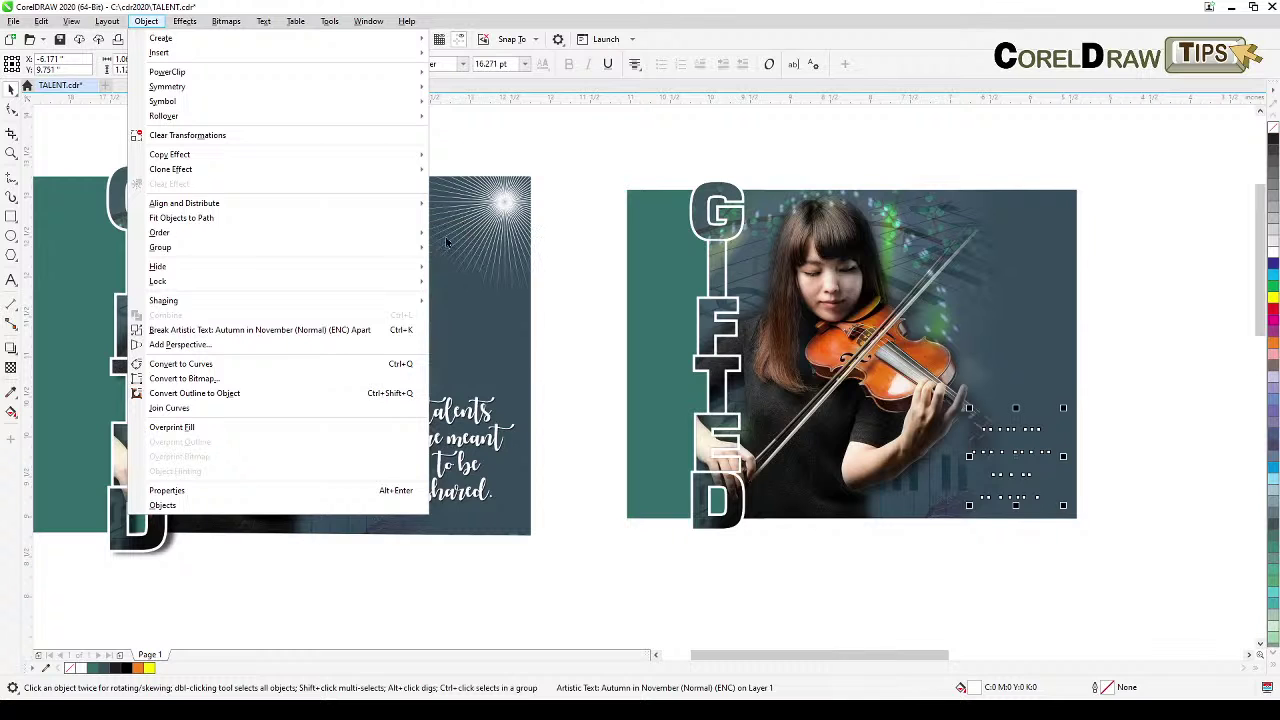
left_click(461, 236)
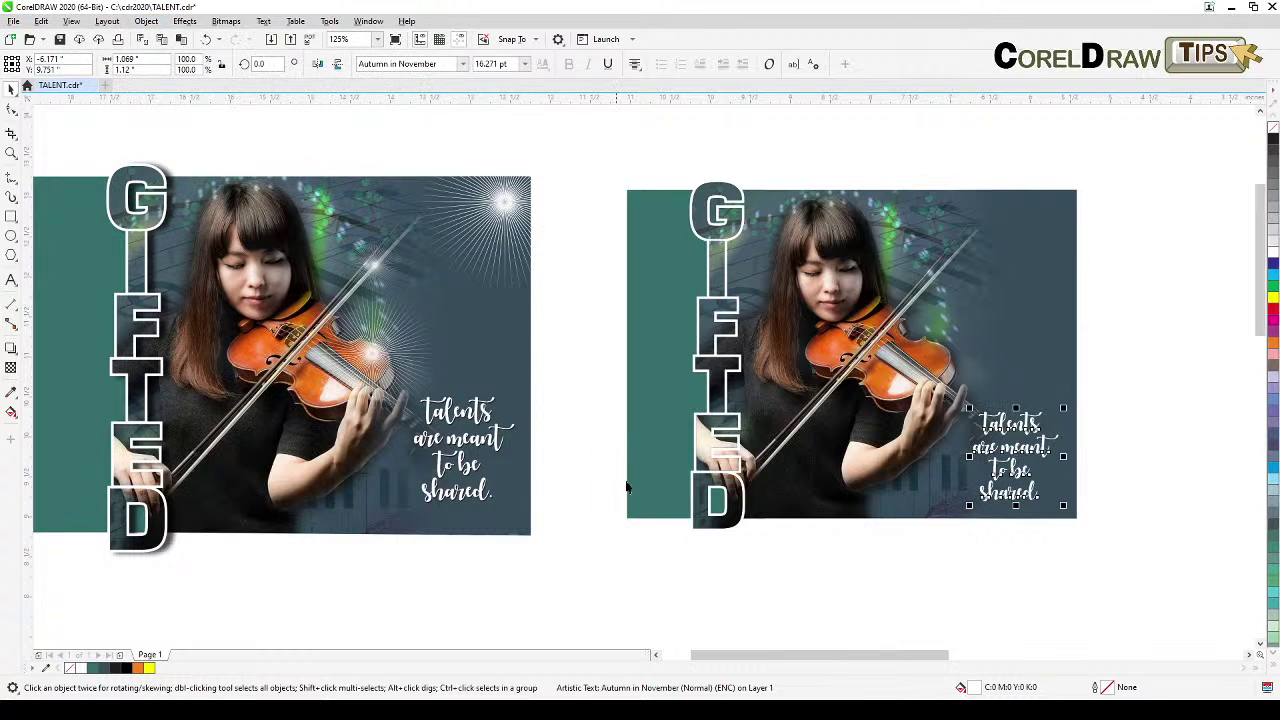
left_click(589, 566)
scroll(495, 500, "up", 4)
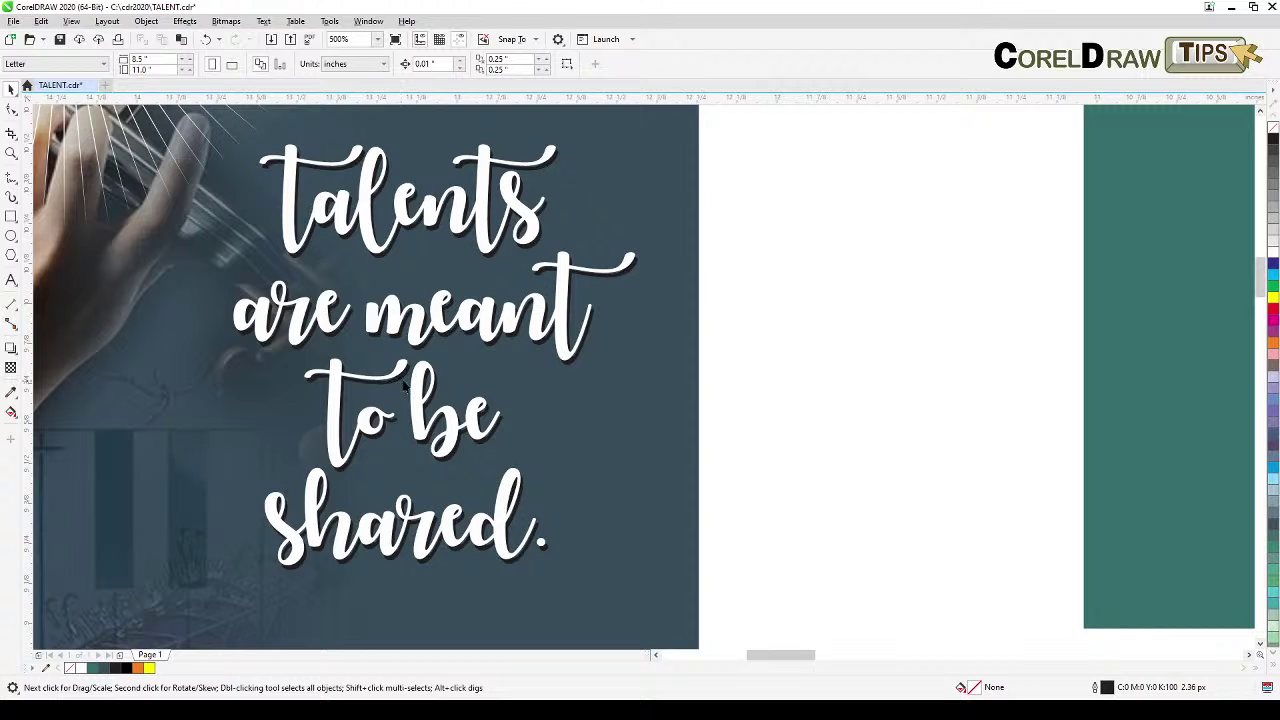
scroll(776, 400, "down", 4)
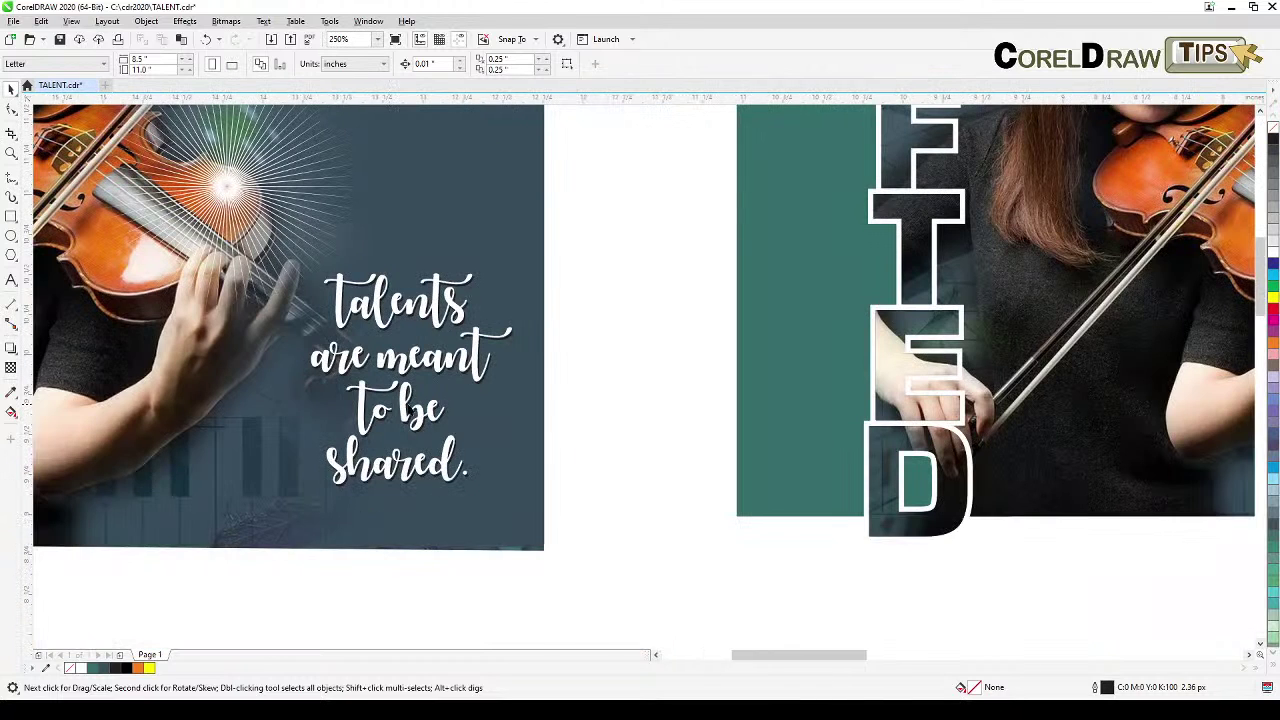
Duplicate the quote text in place, offset the copy about 0.01 inch right and down, and fill it with black.
scroll(774, 388, "right", 3)
scroll(772, 432, "up", 4)
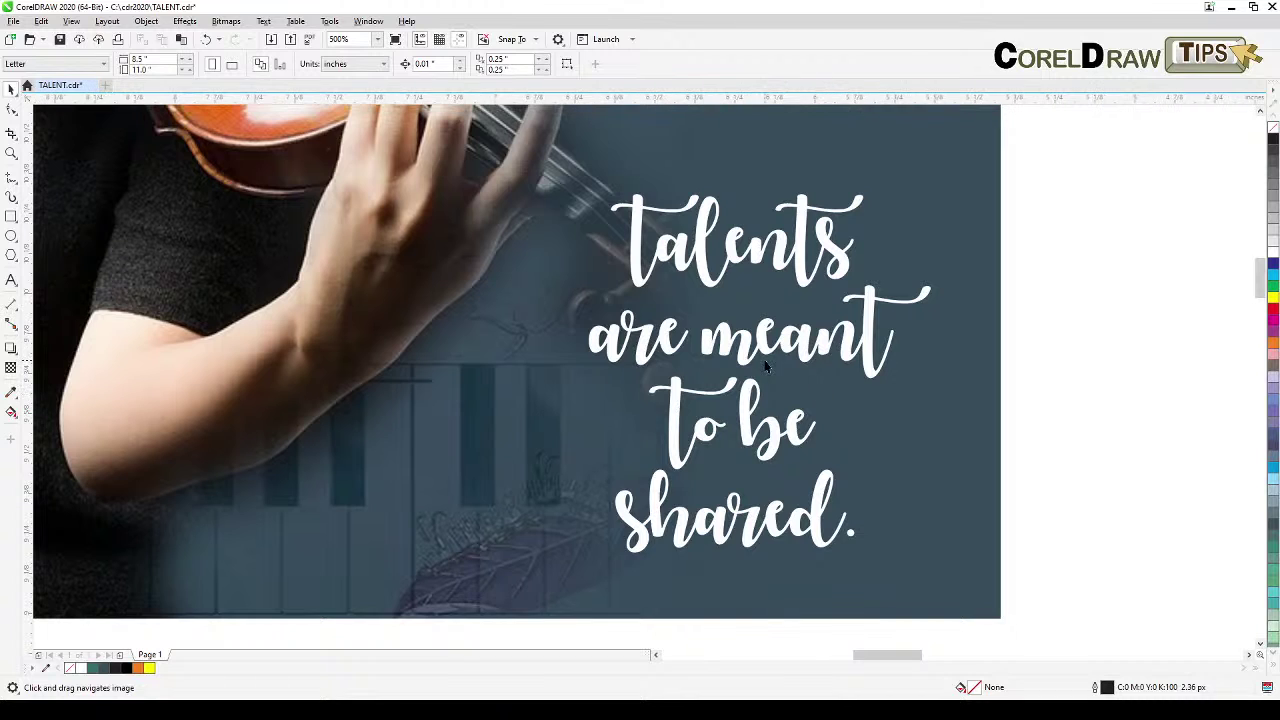
left_click(763, 353)
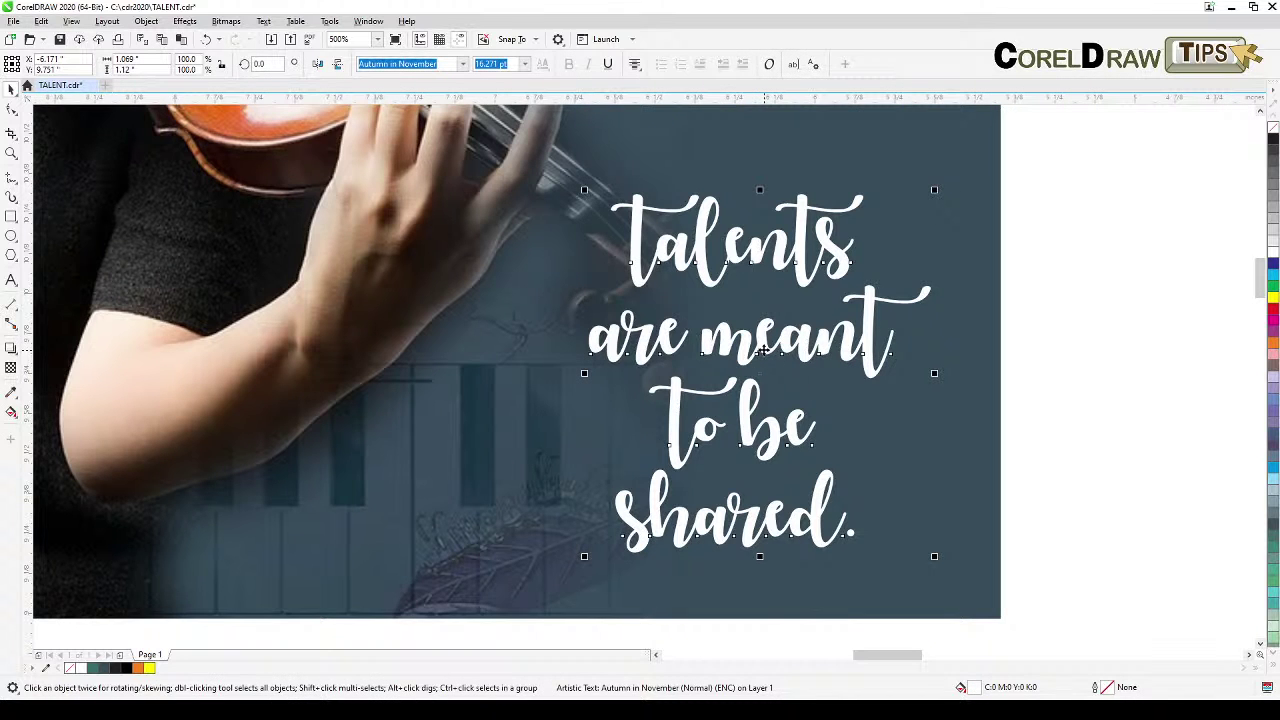
key("KP_Add")
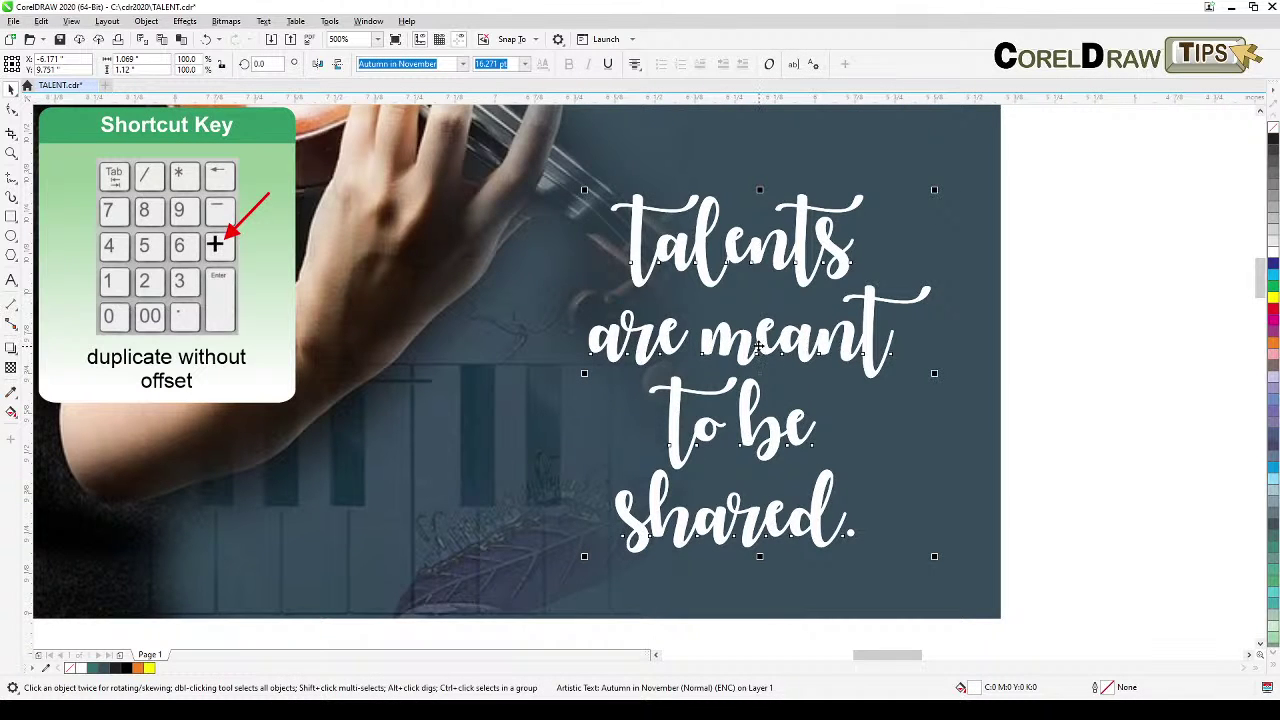
mouse_move(760, 345)
left_mouse_down()
mouse_move(768, 355)
mouse_move(763, 345)
left_mouse_up()
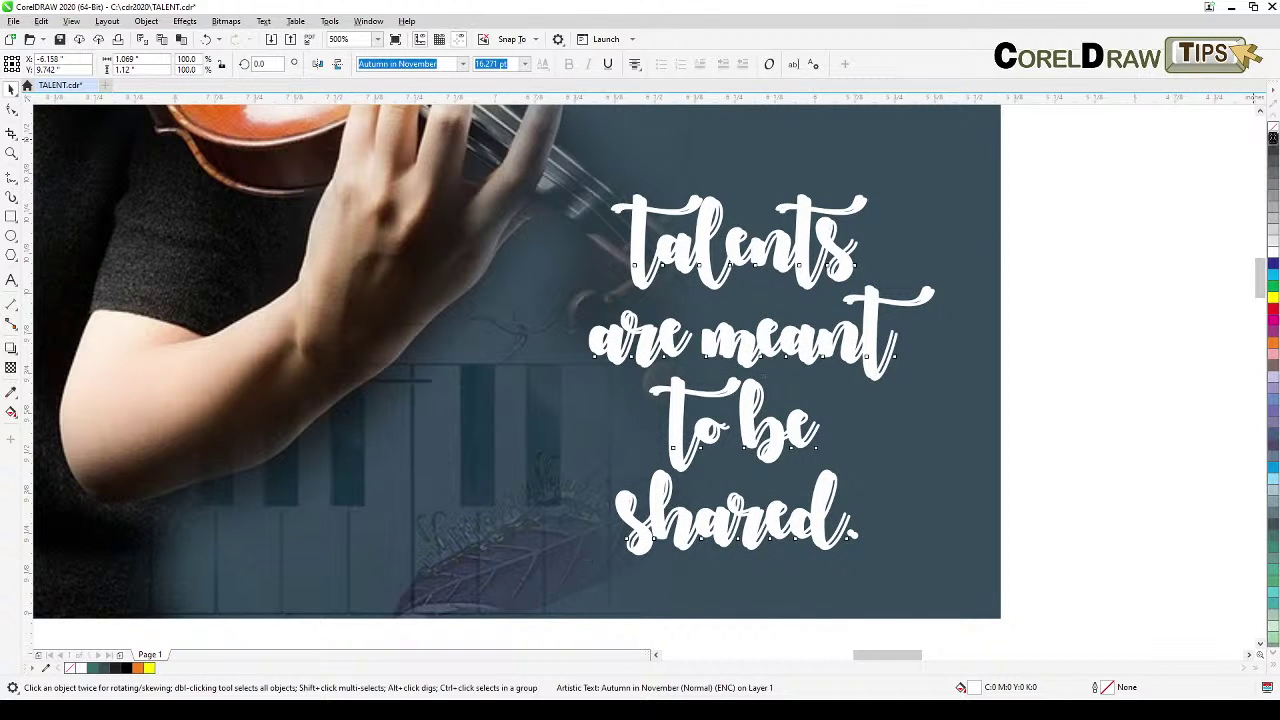
left_click(1273, 140)
Bring the original white quote text to the front of the page so the black copy acts as its shadow.
scroll(668, 208, "up", 5)
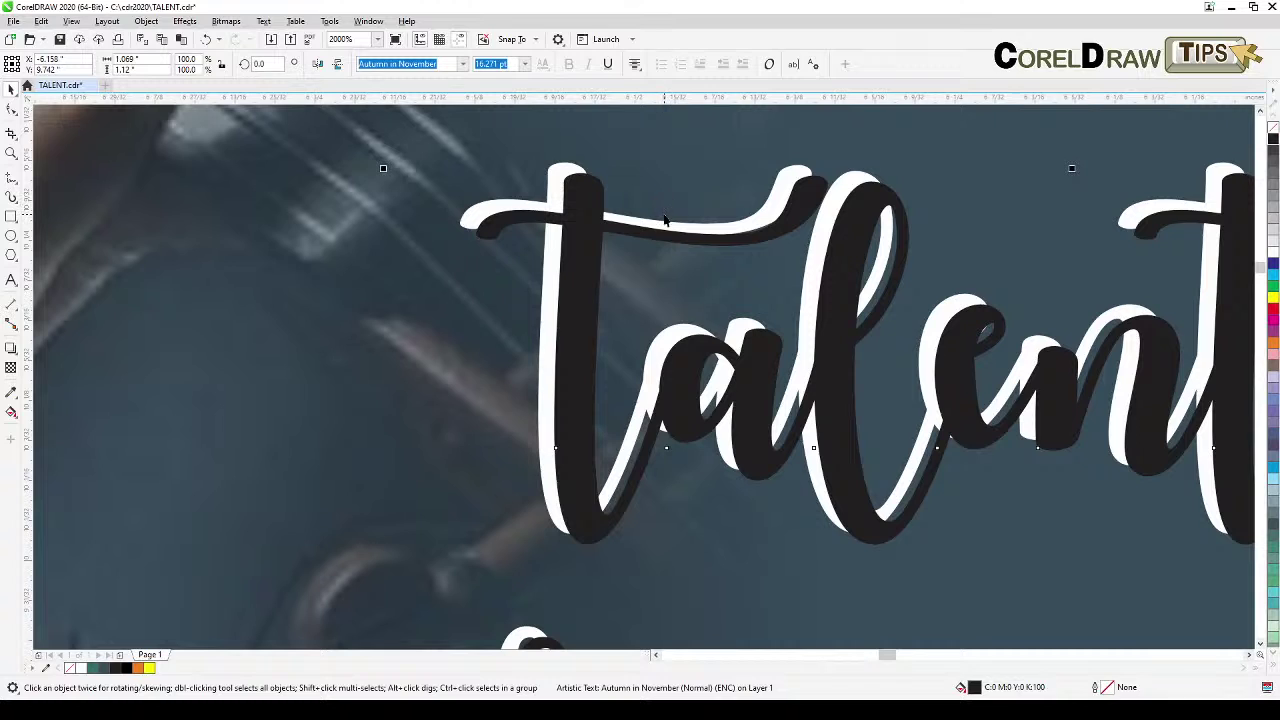
left_click(552, 168)
left_click(146, 21)
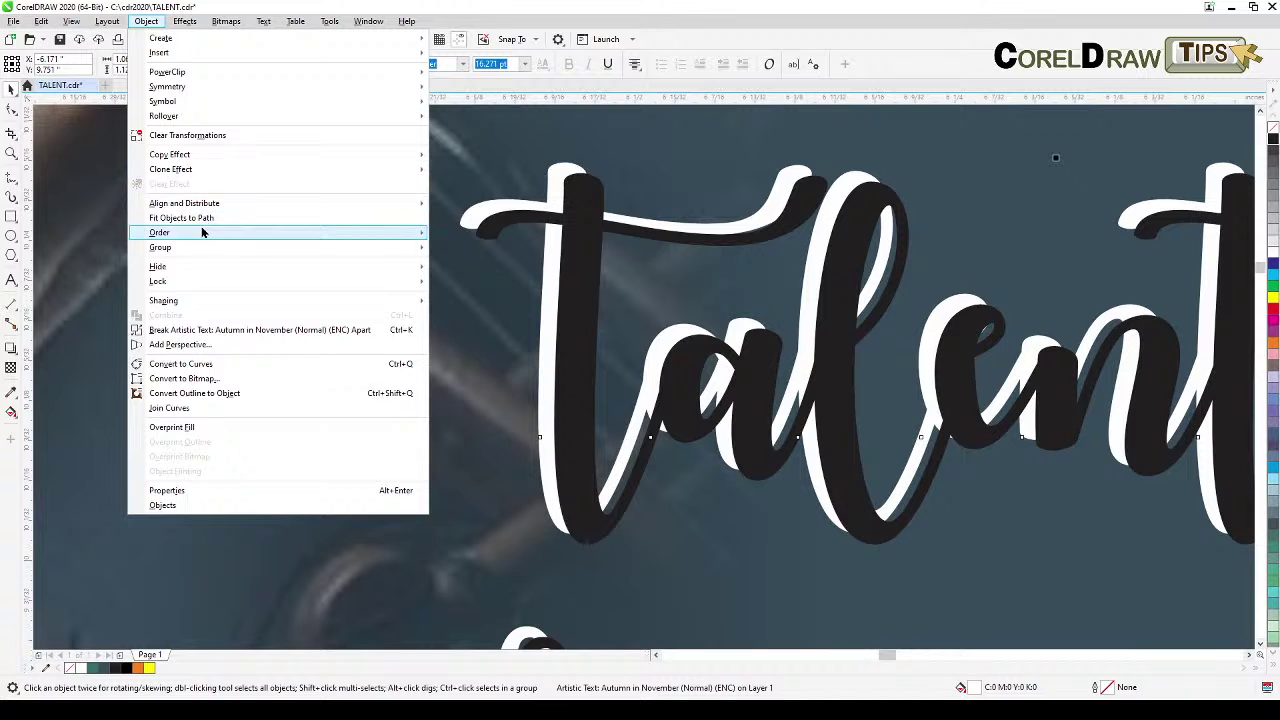
mouse_move(390, 233)
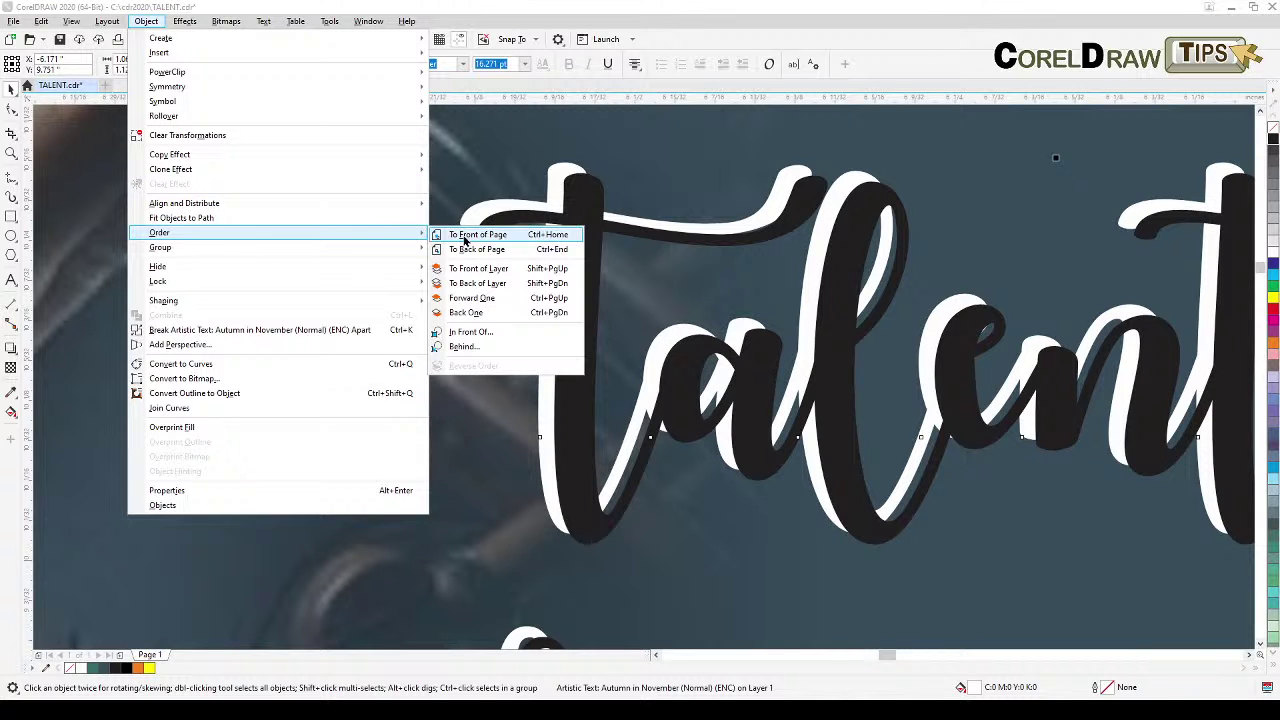
left_click(466, 238)
scroll(490, 248, "down", 2)
scroll(757, 336, "down", 4)
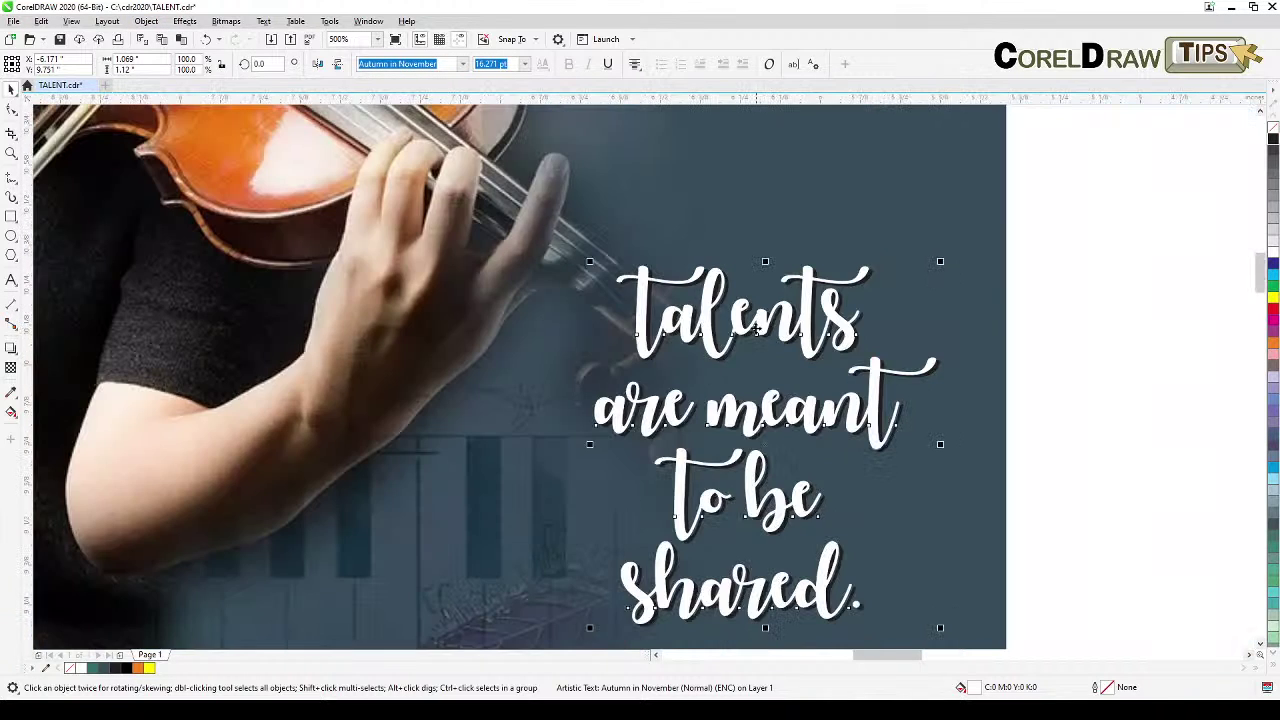
left_click_drag(991, 346, 1086, 420)
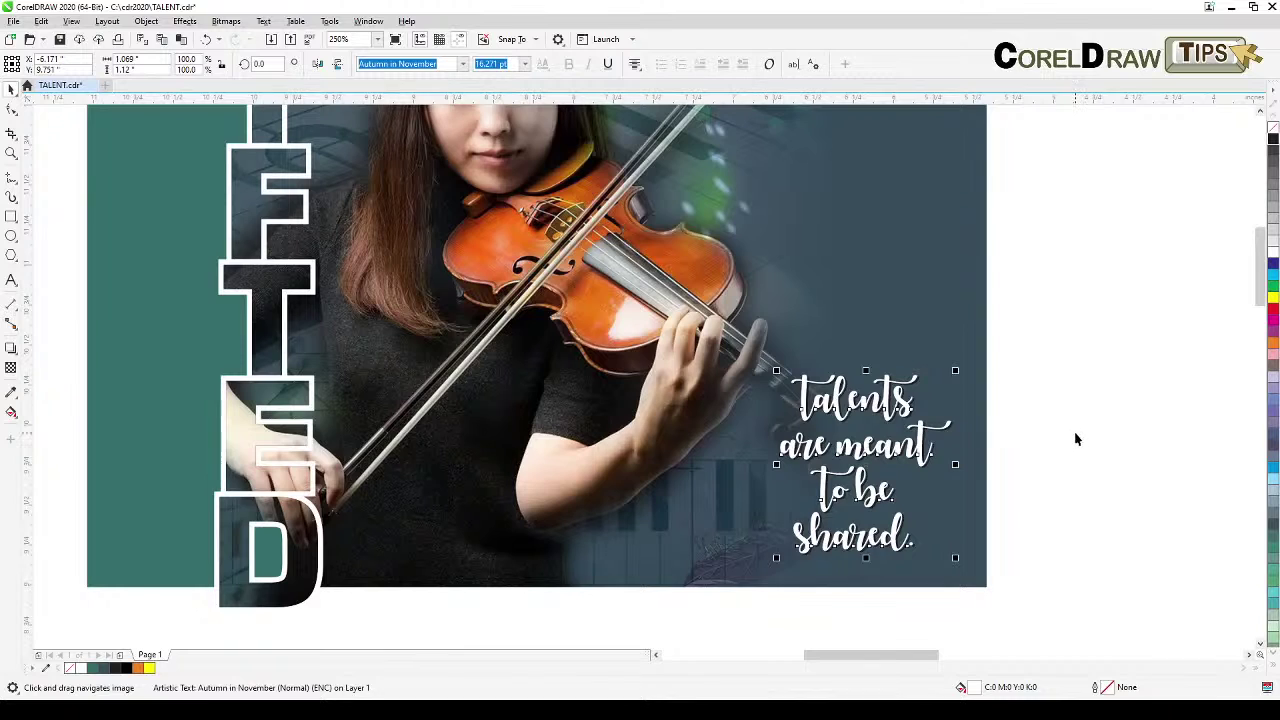
scroll(1076, 438, "down", 2)
left_click(467, 586)
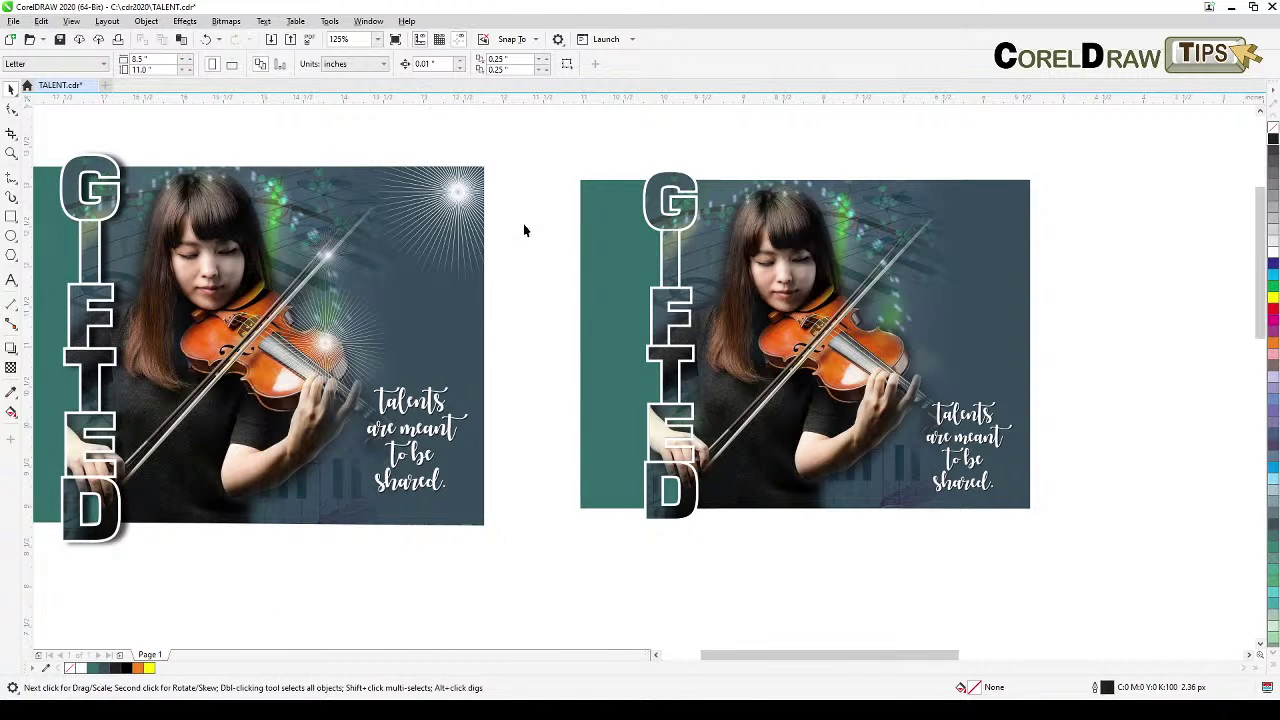
Draw a radial burst over the bow's upper end in the recreated design with the Impact tool.
left_click_drag(523, 230, 292, 272)
left_click(9, 155)
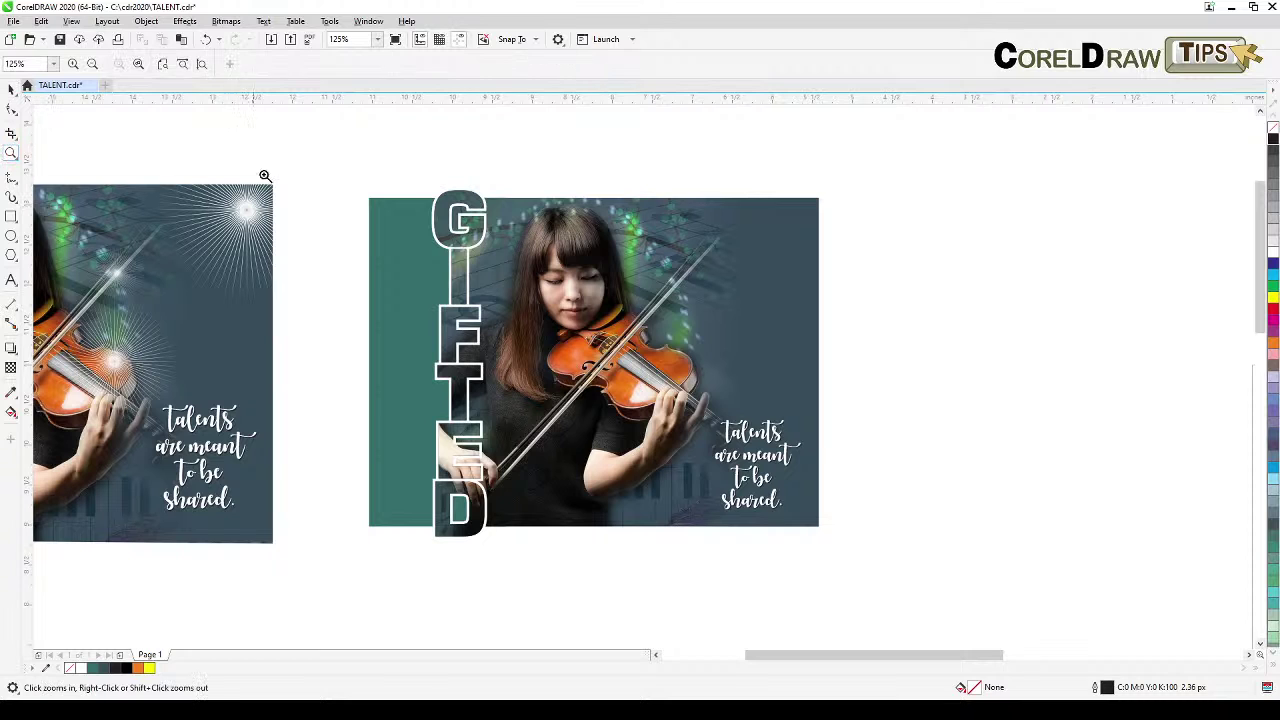
left_click_drag(319, 155, 873, 586)
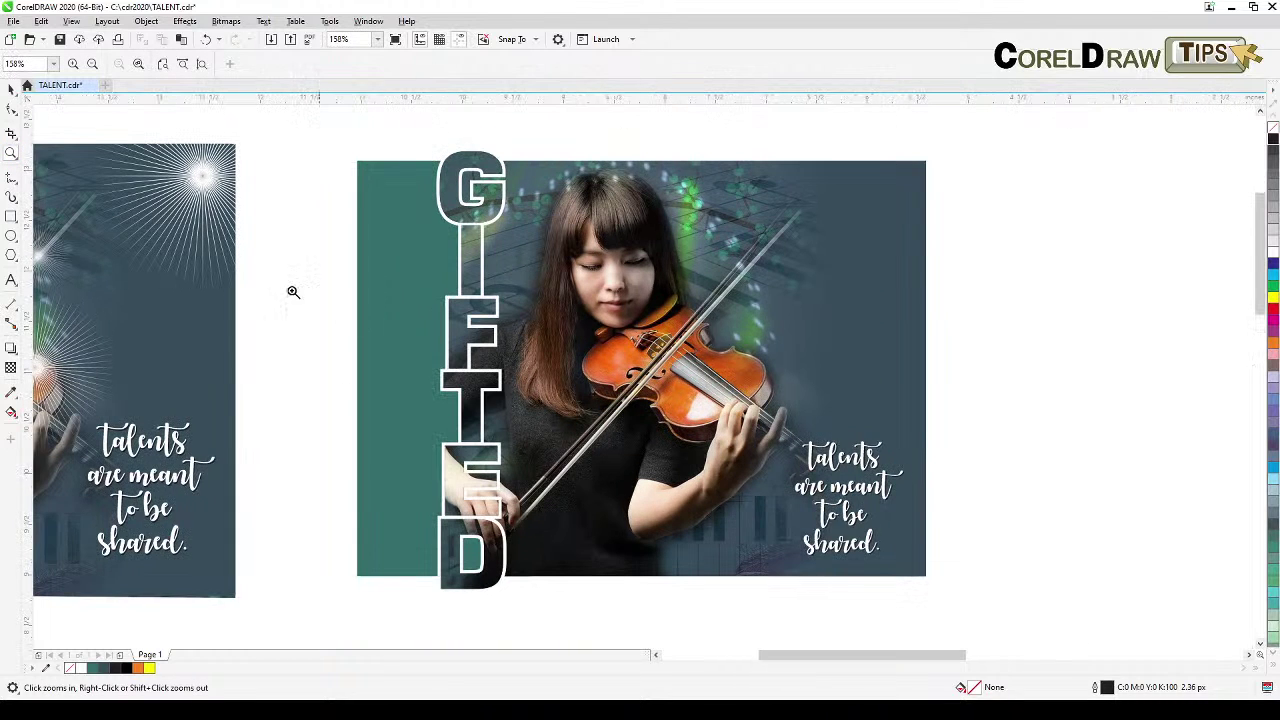
left_click(11, 89)
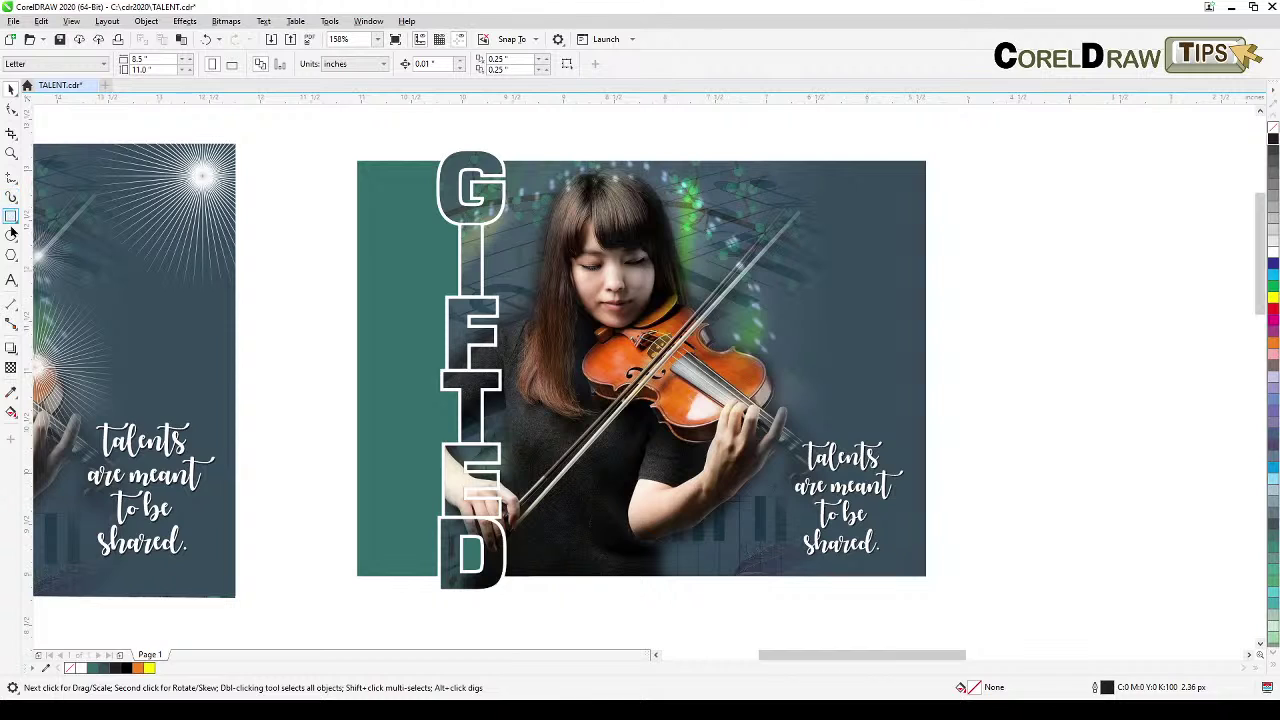
left_click(11, 257)
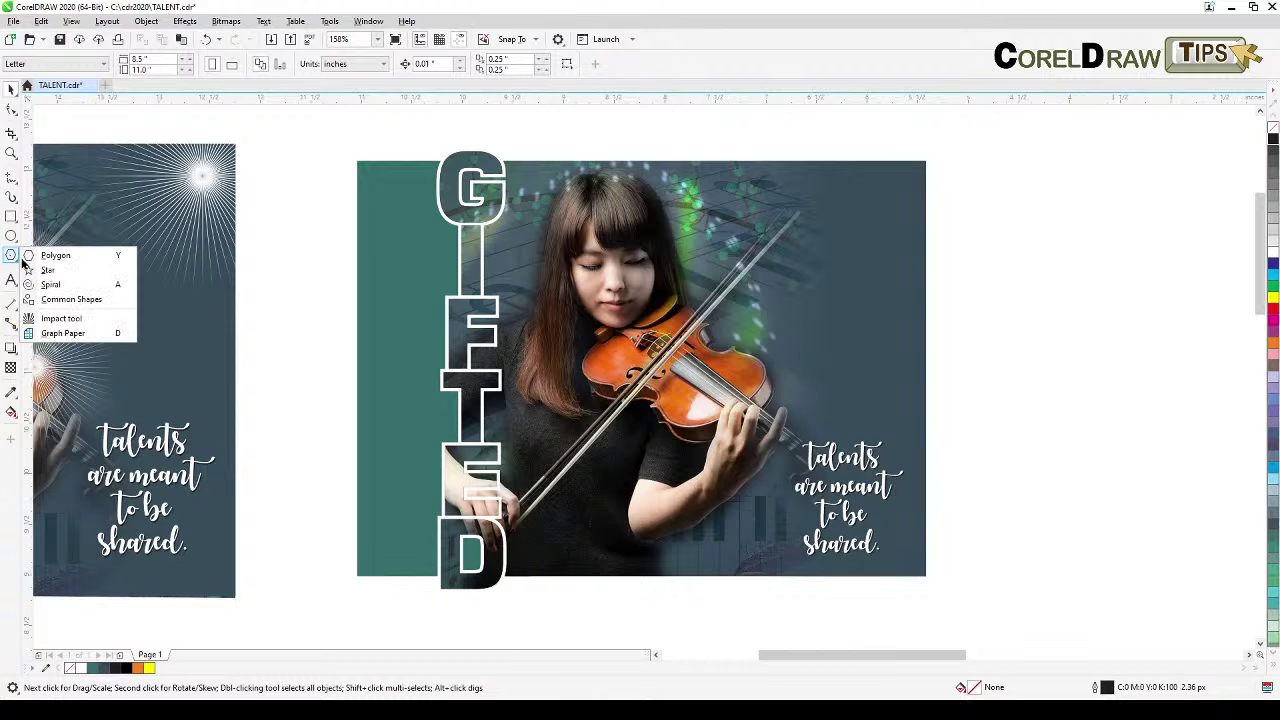
left_click(58, 319)
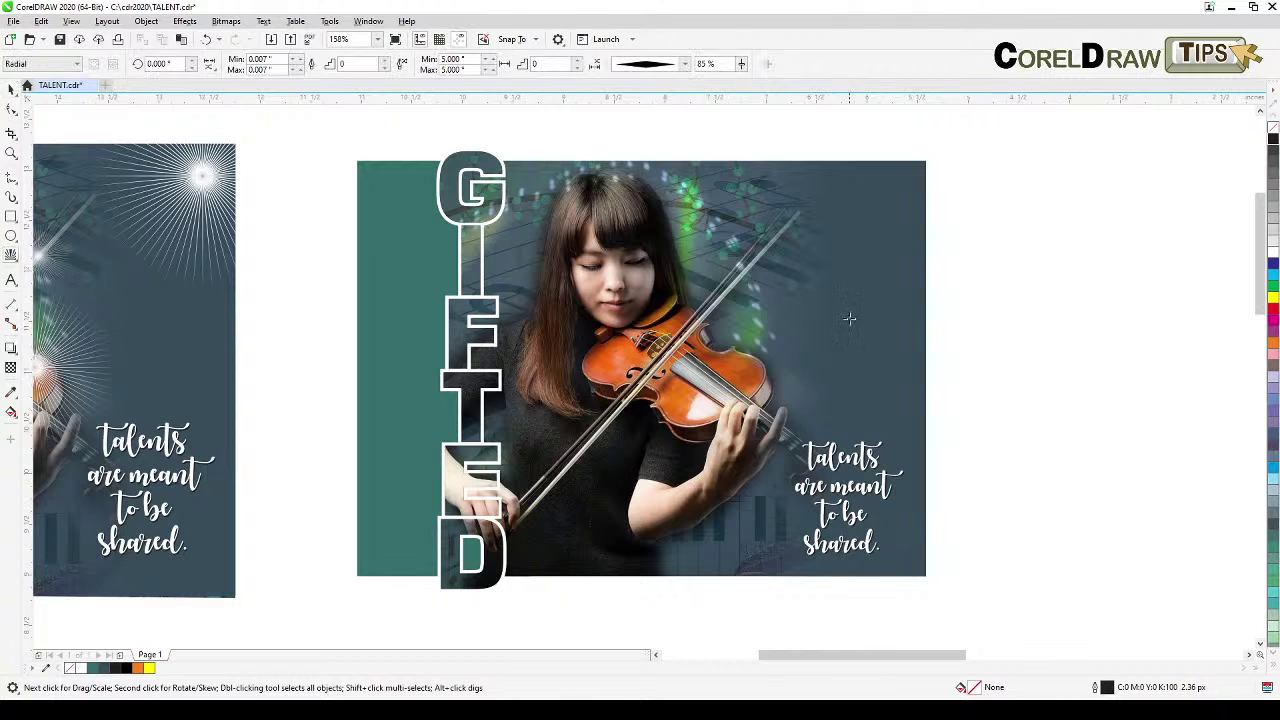
left_click_drag(764, 252, 820, 296)
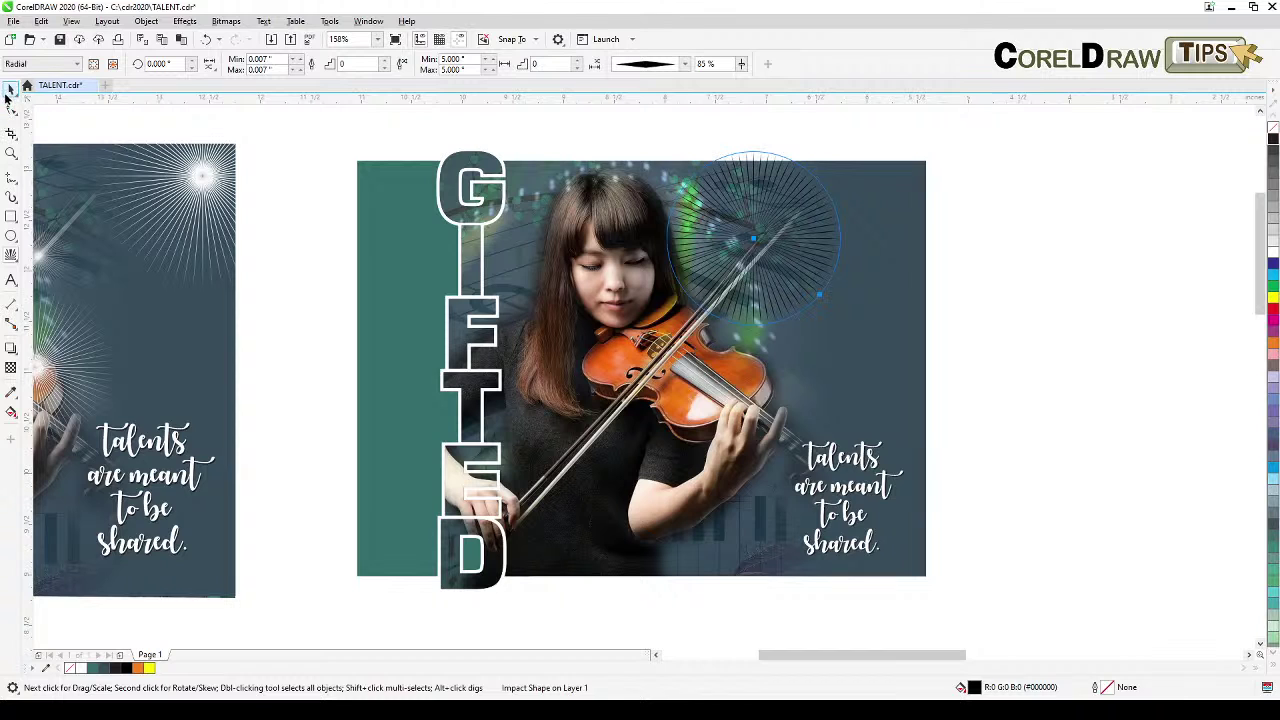
Move the burst onto the plain blue-grey area beside the bow and fill it with white.
left_click(10, 90)
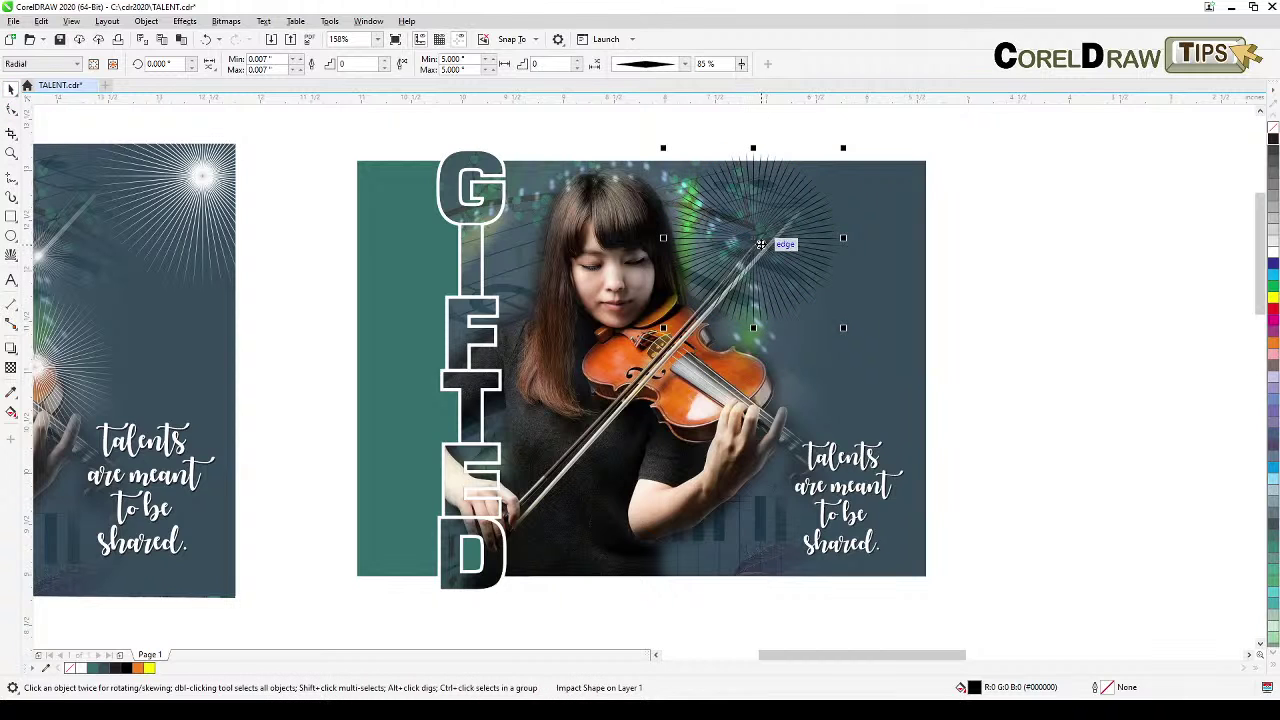
left_click_drag(764, 252, 832, 302)
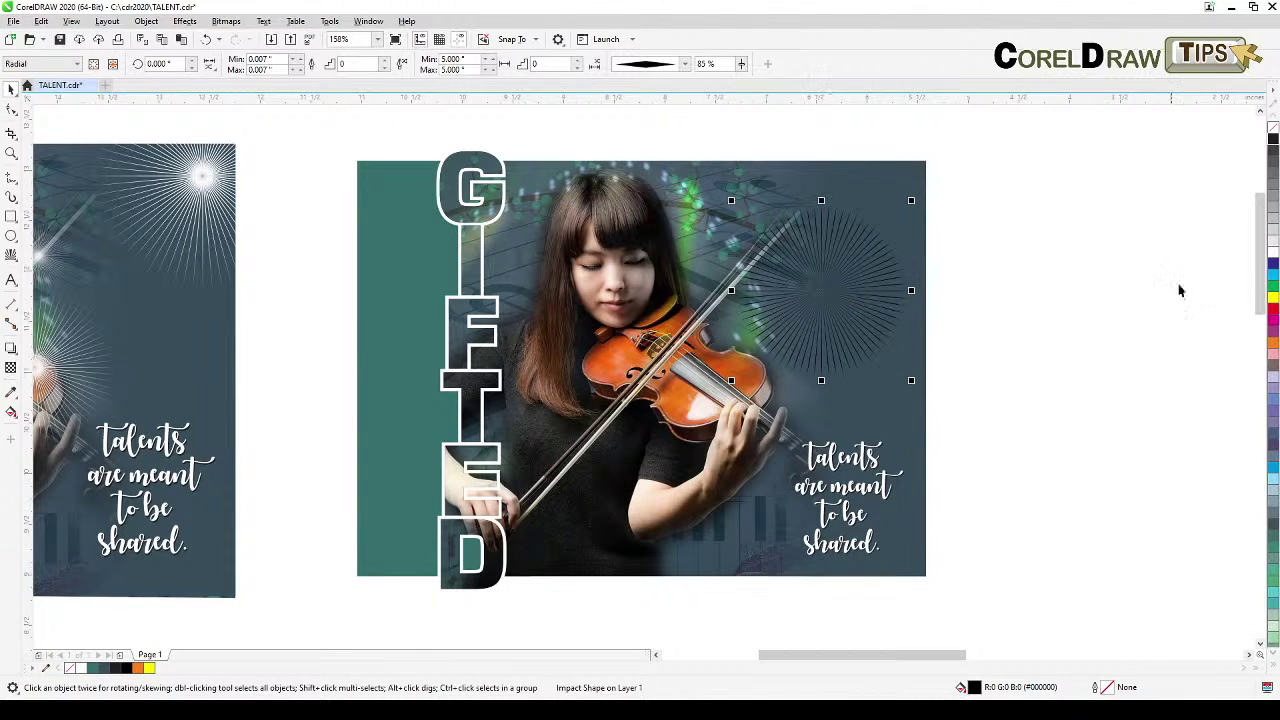
left_click(1273, 254)
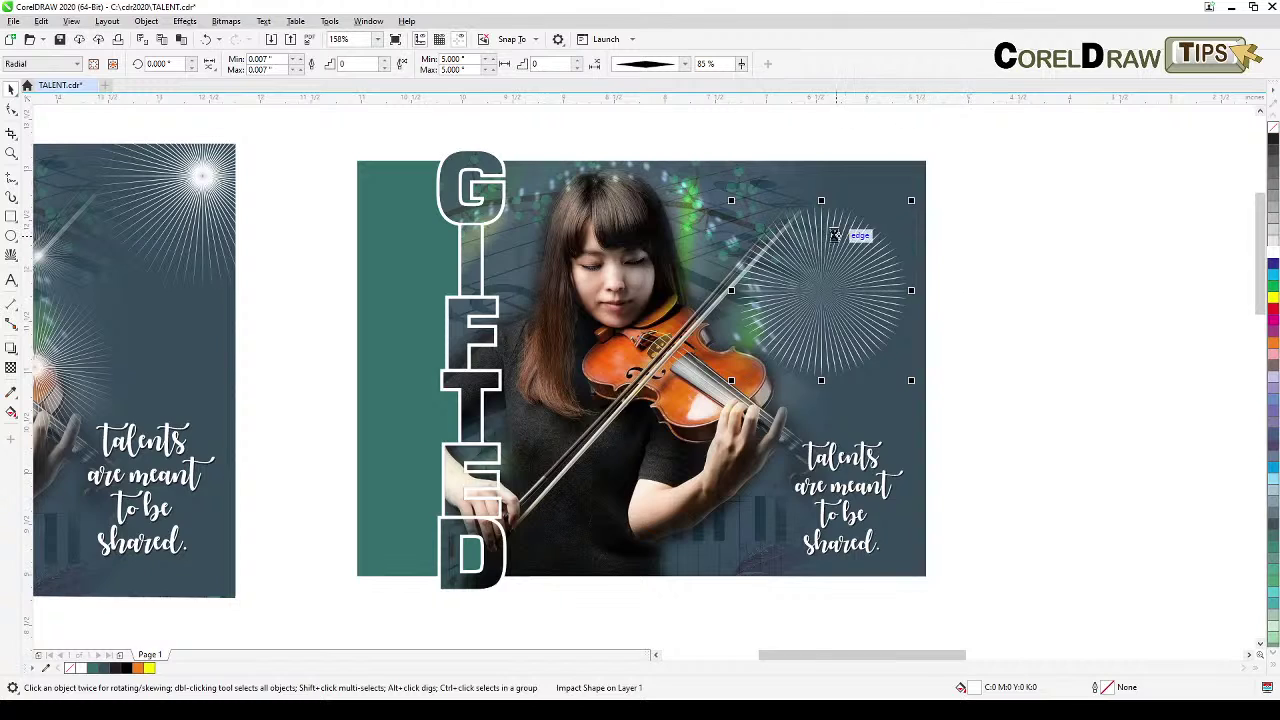
Try the rounded oval line style on the burst's rays and restore the pointed diamond style.
scroll(835, 234, "up", 2)
left_click_drag(838, 236, 758, 276)
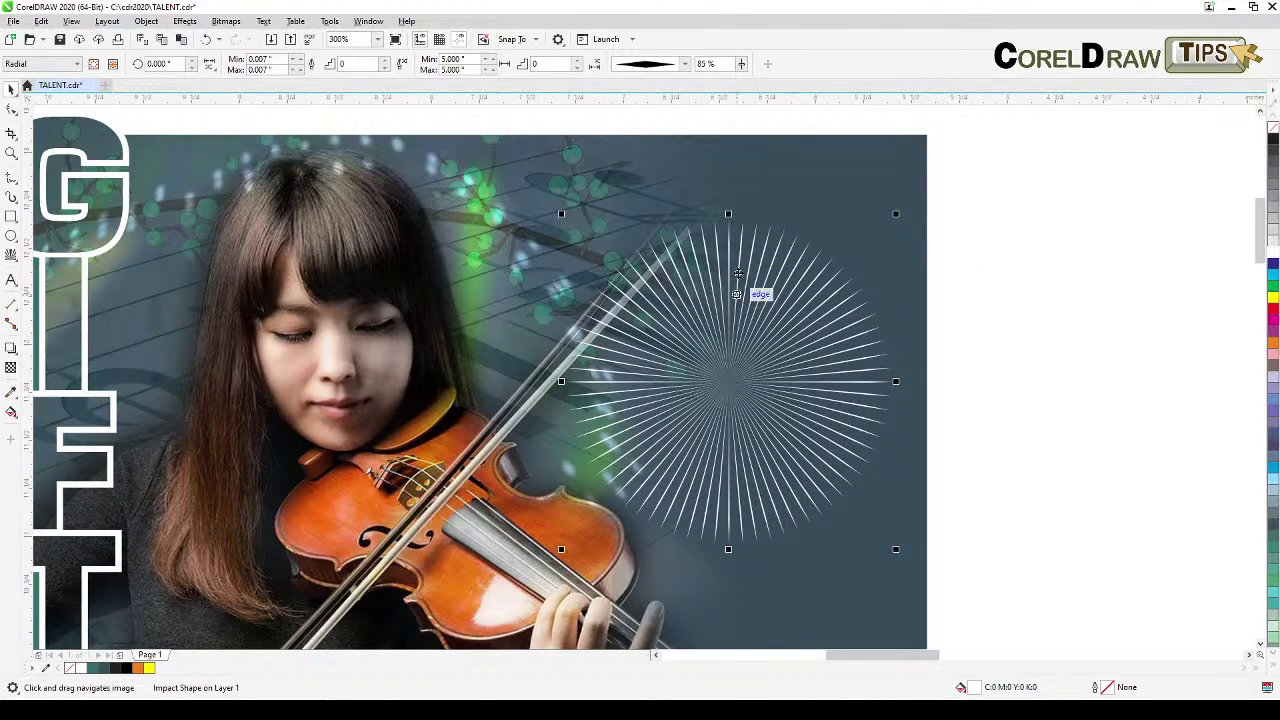
left_click(684, 64)
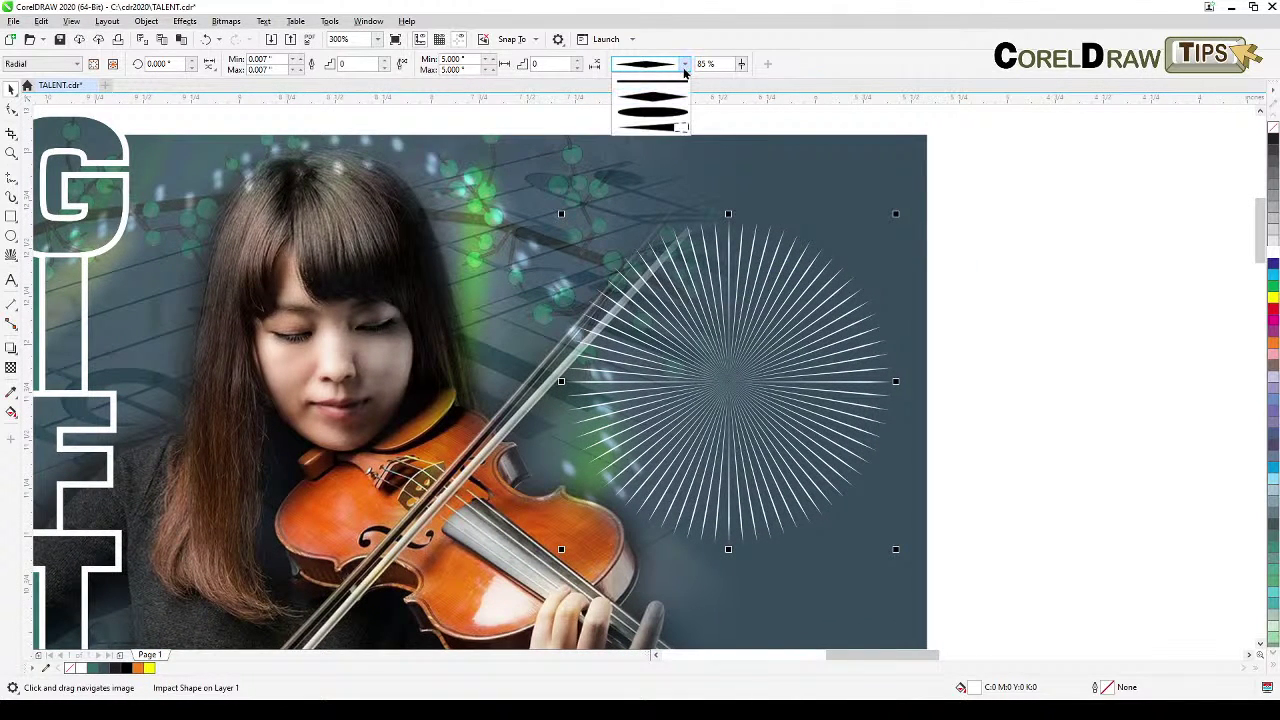
left_click(673, 114)
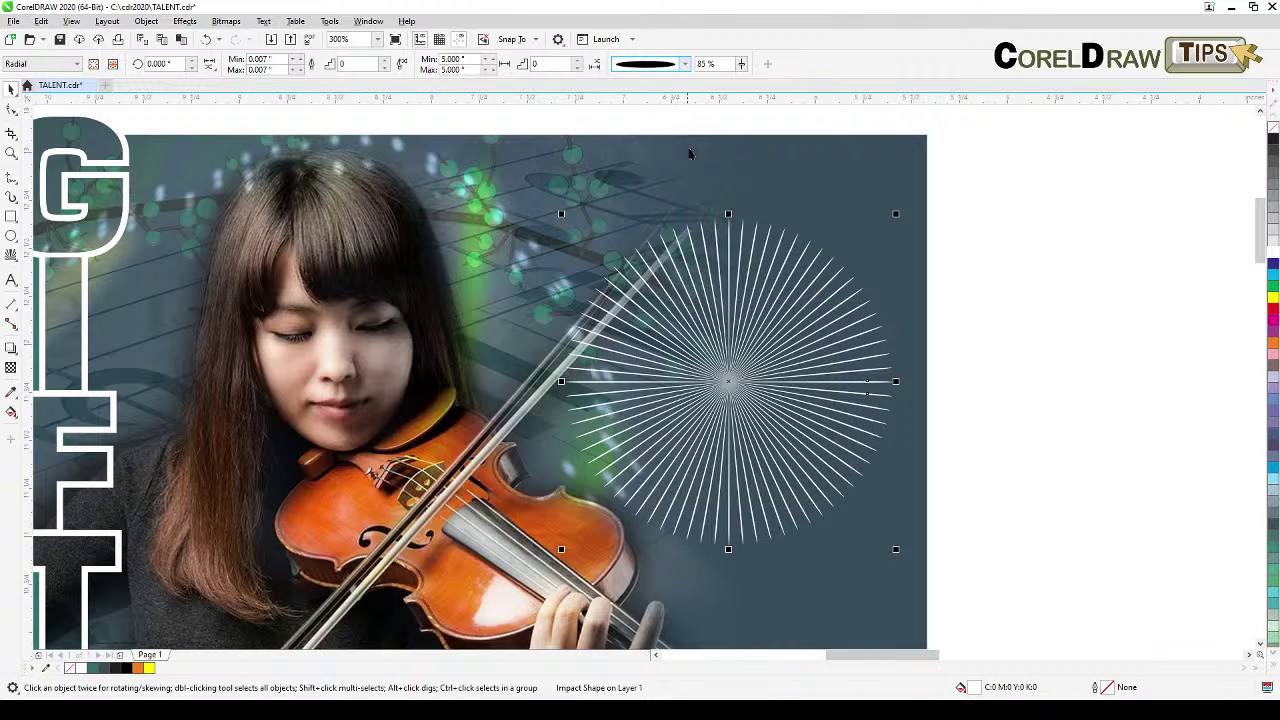
left_click(685, 64)
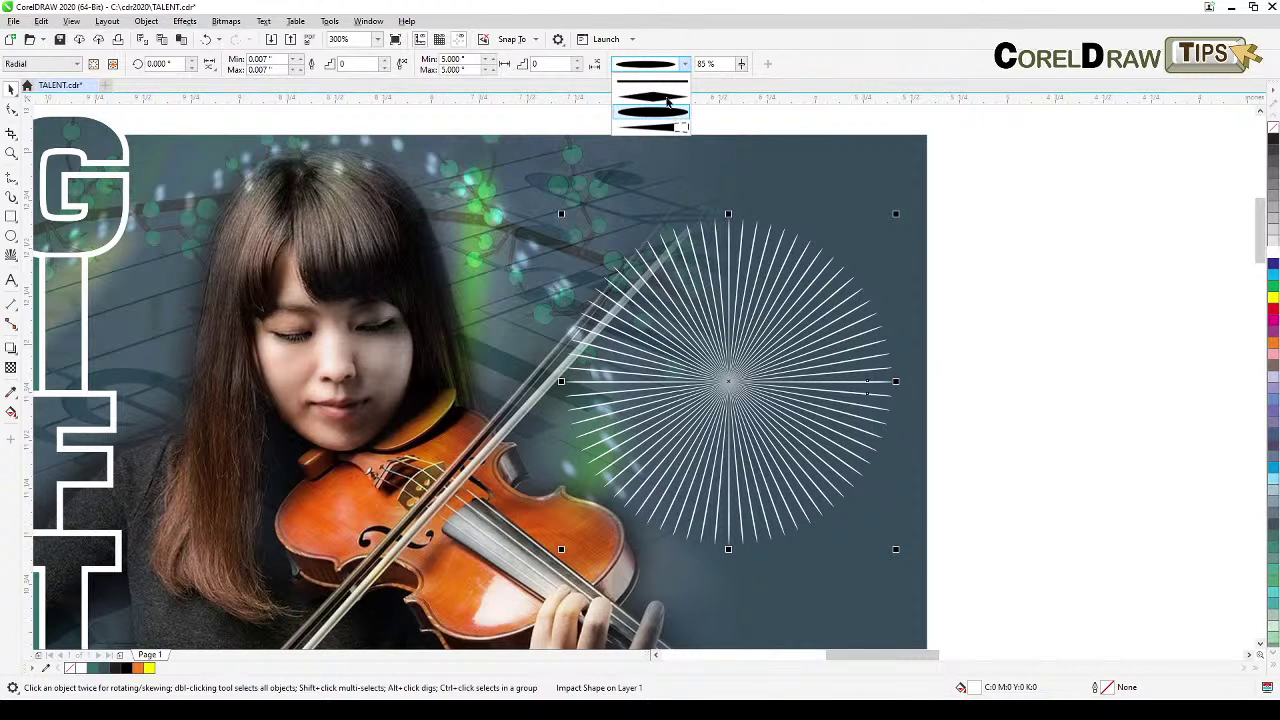
left_click(668, 100)
left_click(684, 64)
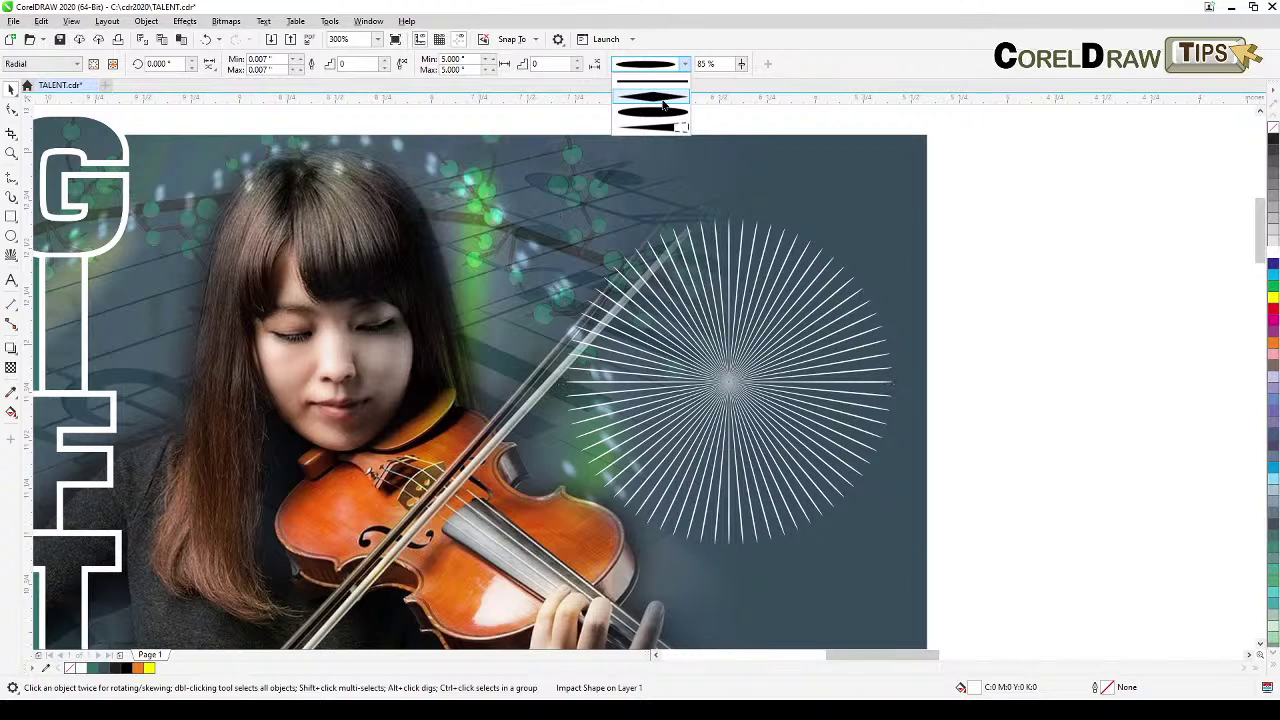
left_click(663, 104)
Move the burst slightly higher and set the widest point of its rays to 12%.
left_click_drag(771, 377, 762, 320)
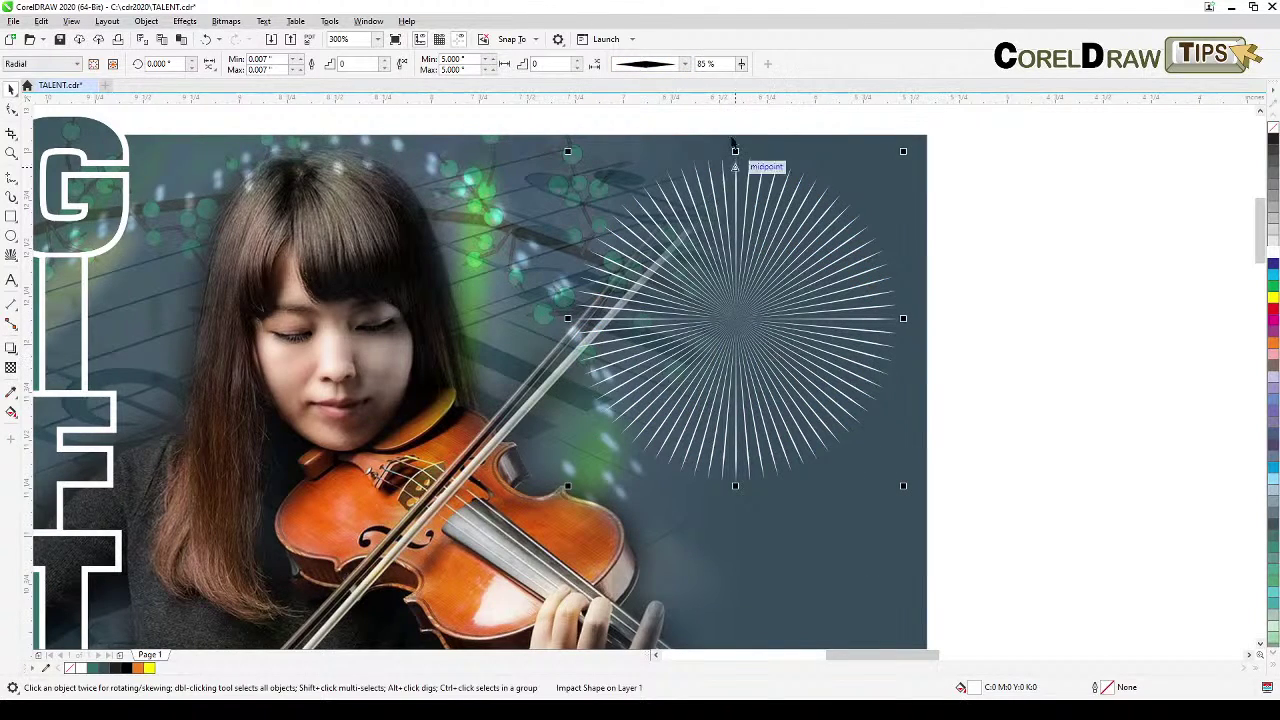
left_click(741, 68)
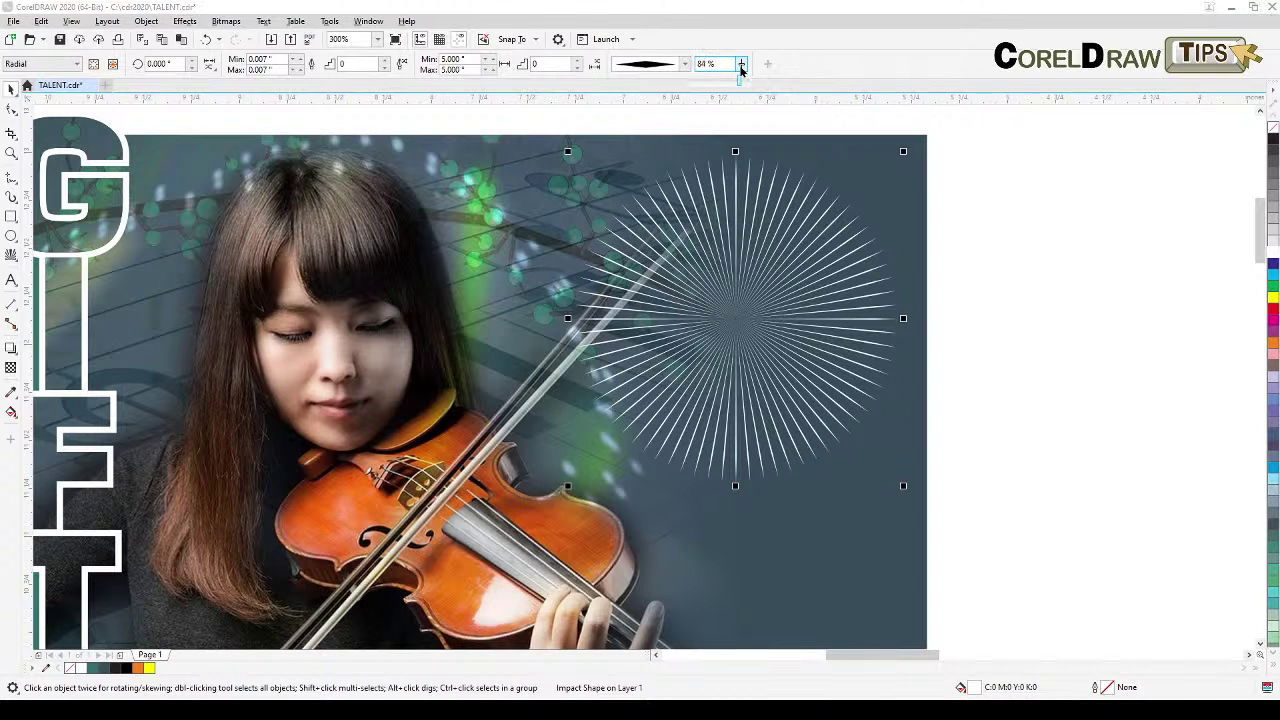
type("50")
key("Return")
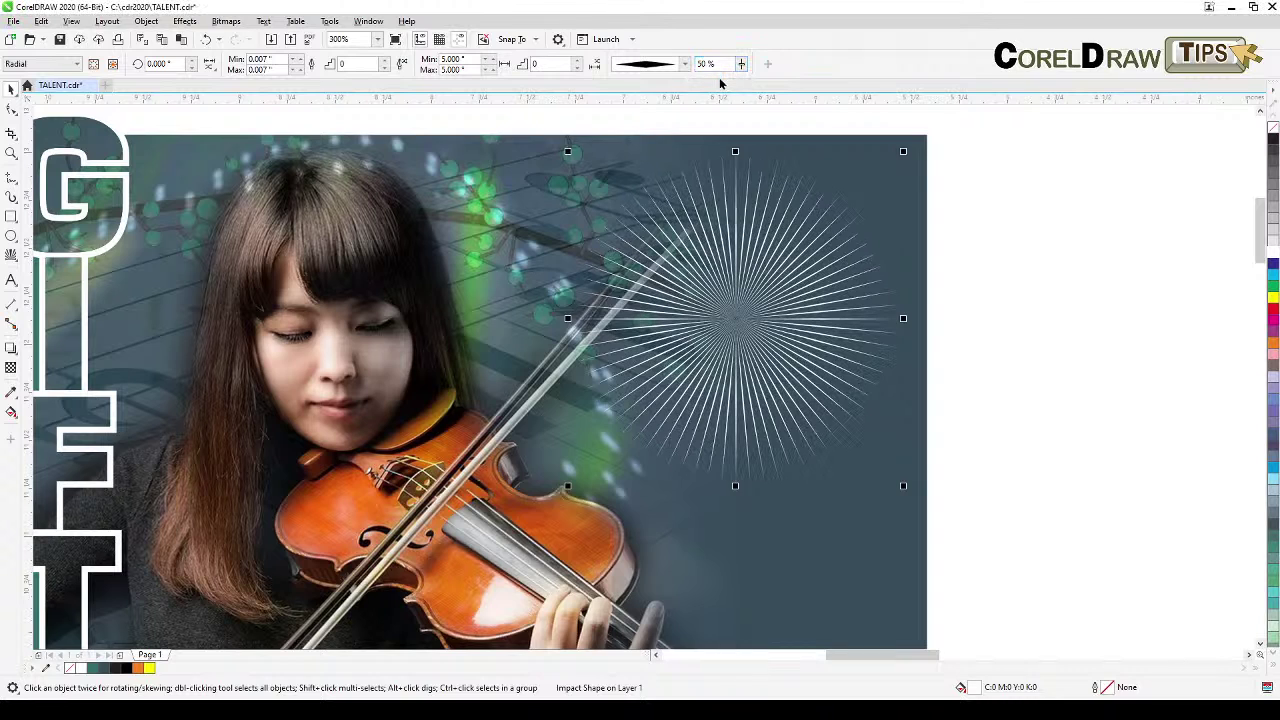
left_click(741, 70)
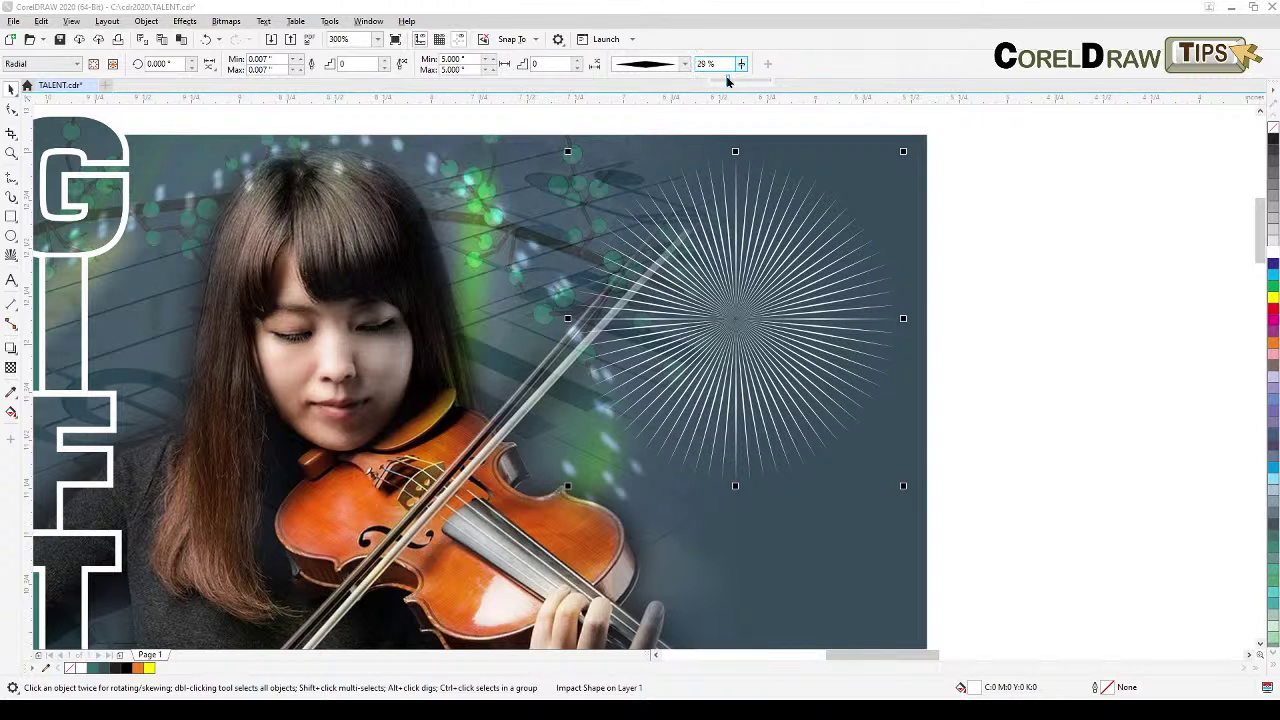
left_click_drag(720, 84, 726, 197)
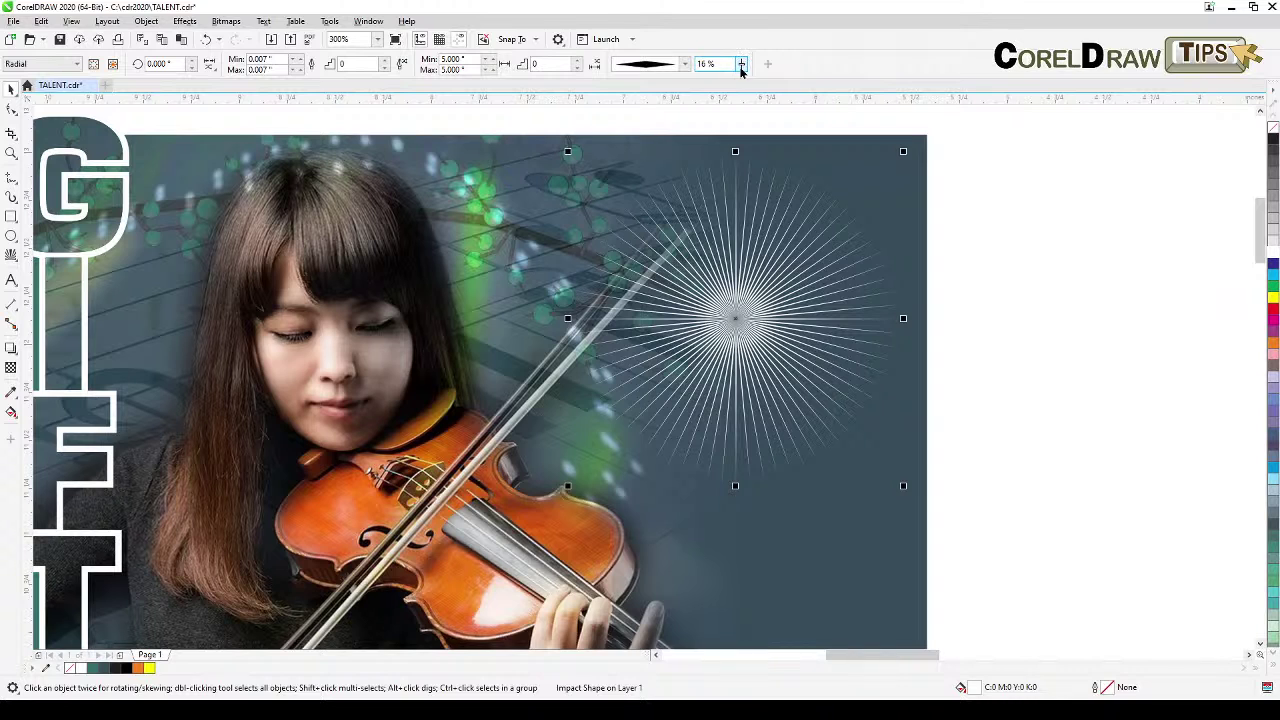
left_click_drag(741, 70, 738, 72)
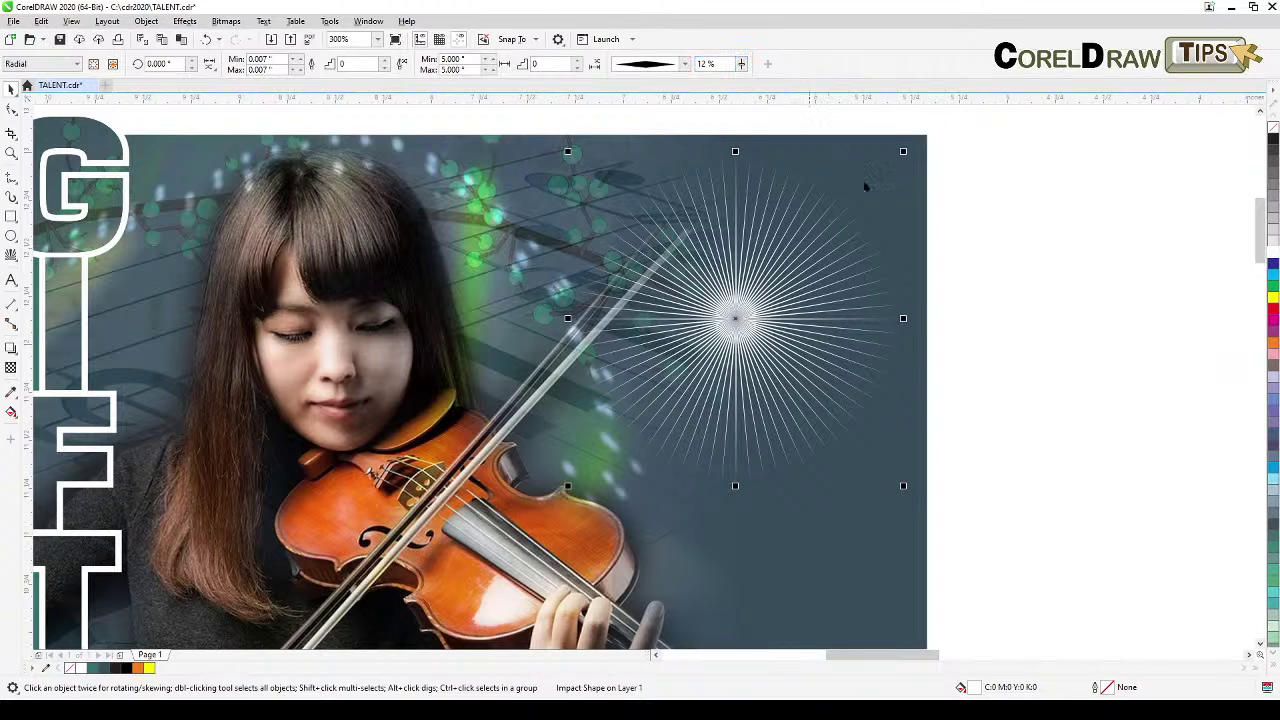
left_click(993, 264)
scroll(985, 290, "down", 2)
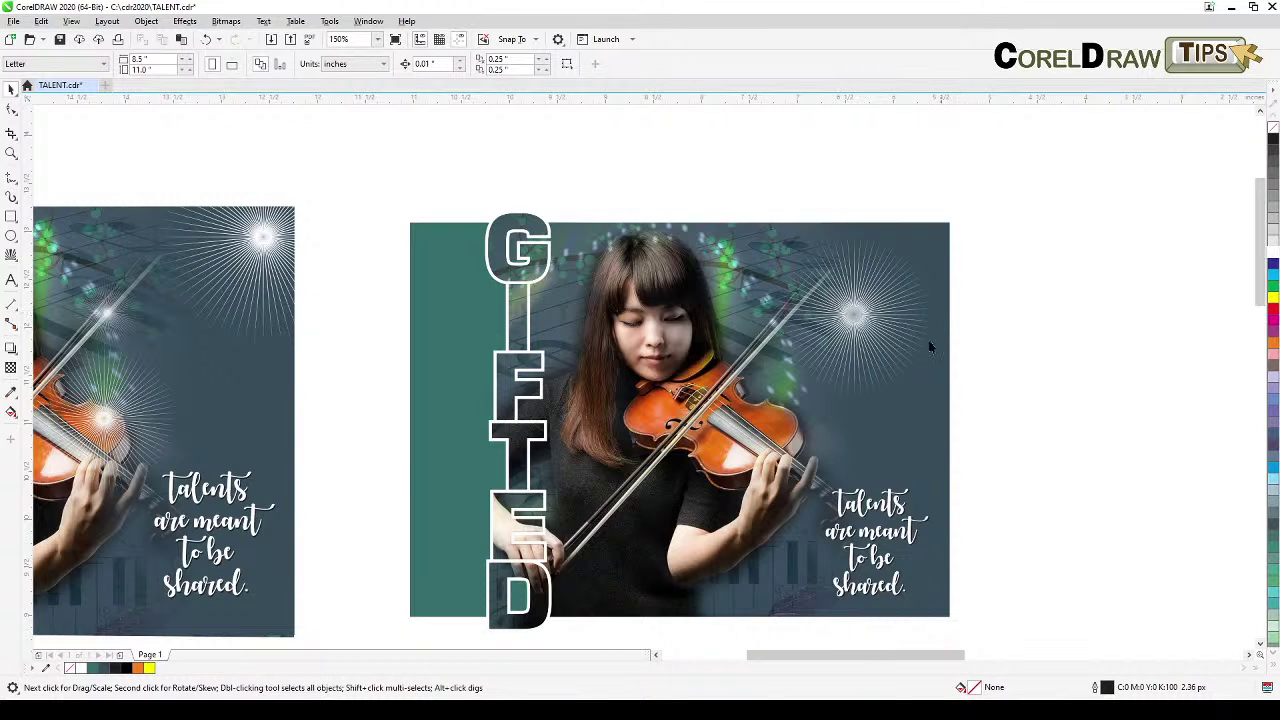
Move the white burst onto the violin body near the player's fingers and scale it down slightly.
left_click(880, 362)
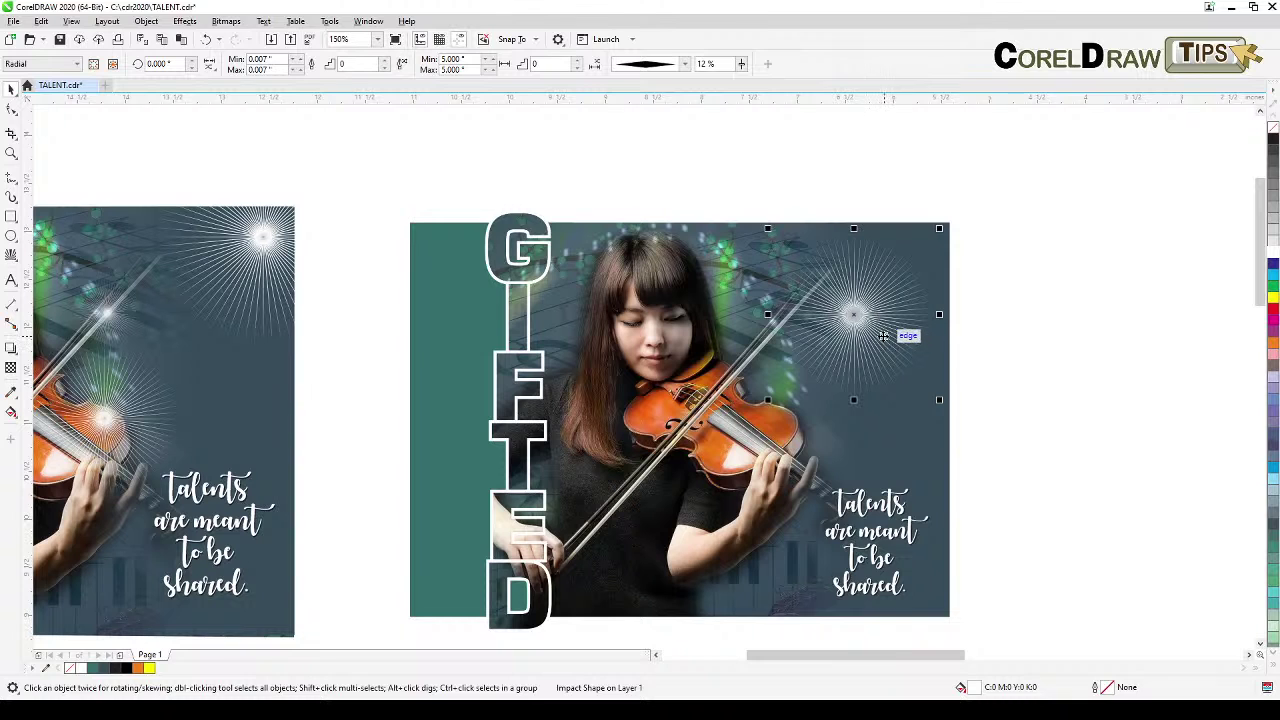
left_click_drag(887, 352, 815, 447)
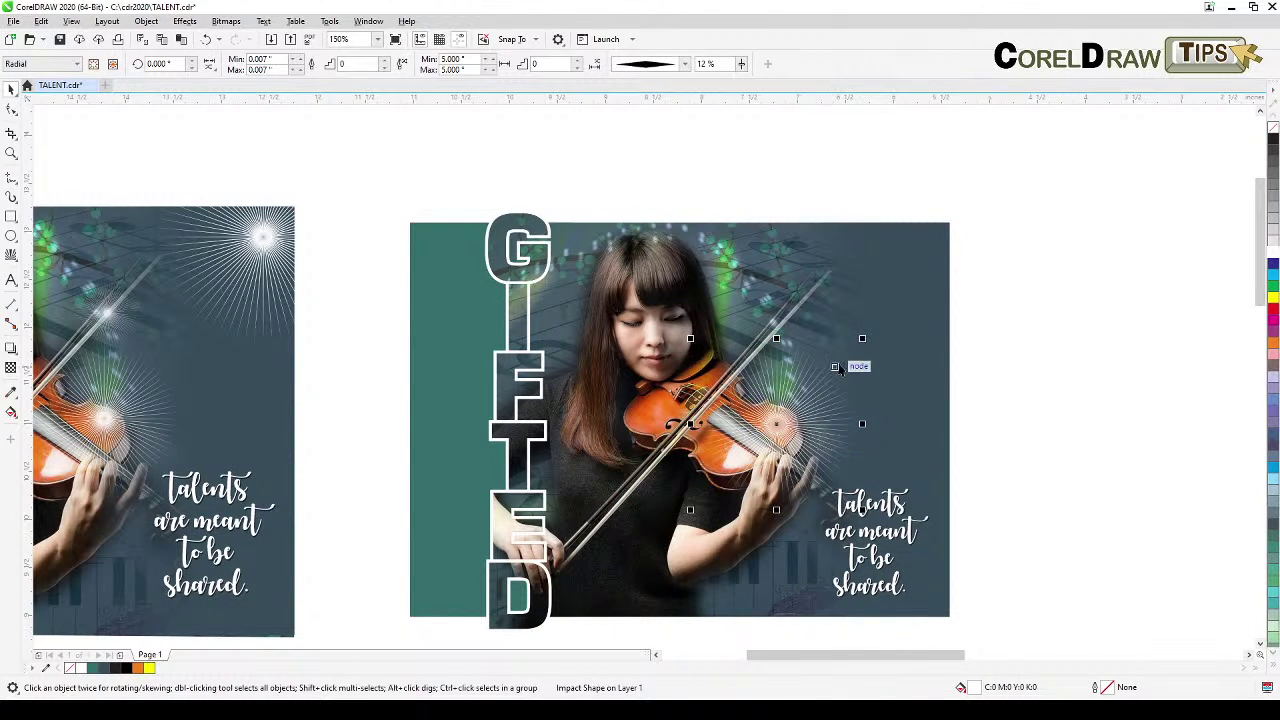
left_click_drag(862, 339, 819, 402)
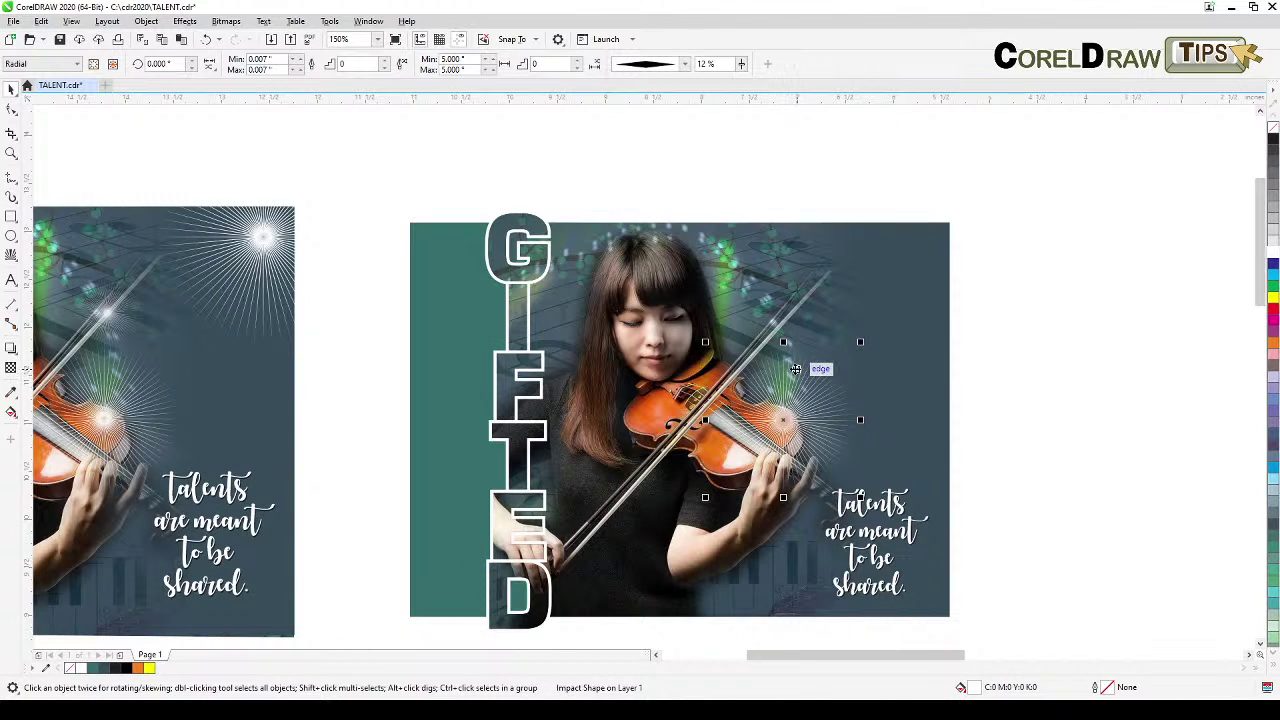
Place a copy of the white burst on the tip of the violin bow and scale it down.
key("KP_Add")
left_click_drag(807, 372, 815, 258)
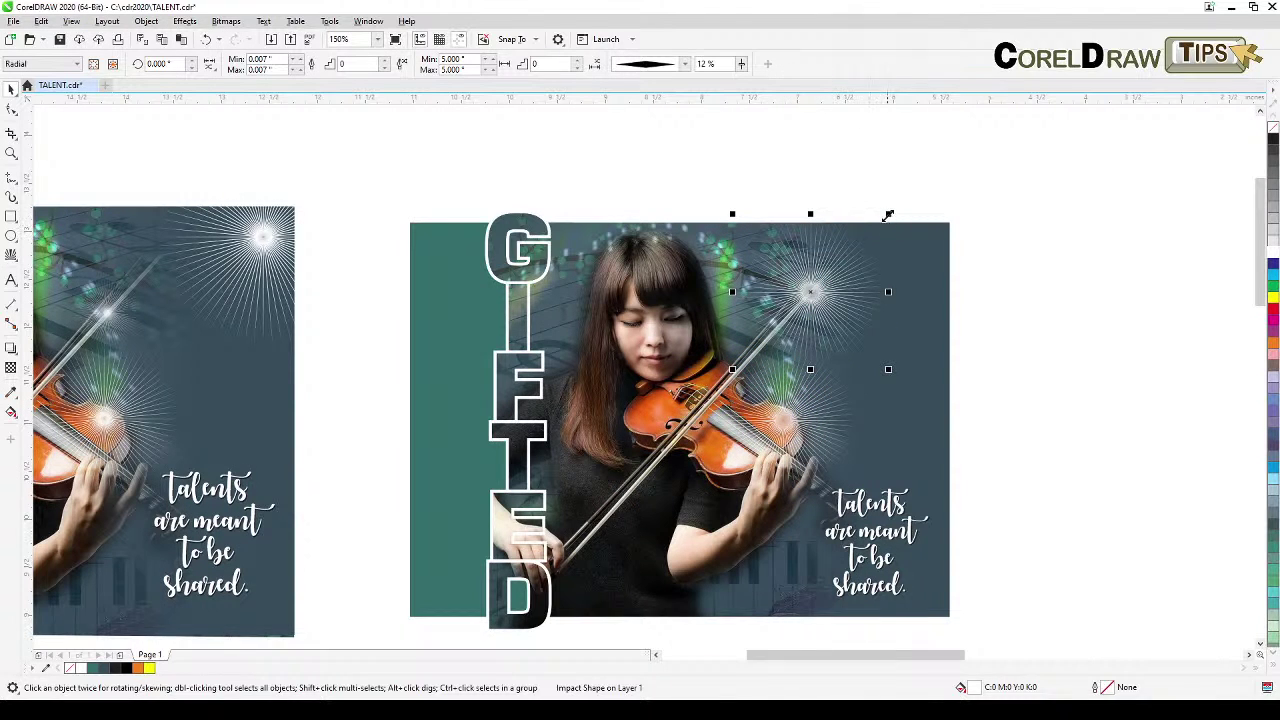
left_click_drag(888, 215, 821, 265)
scroll(808, 328, "up", 2)
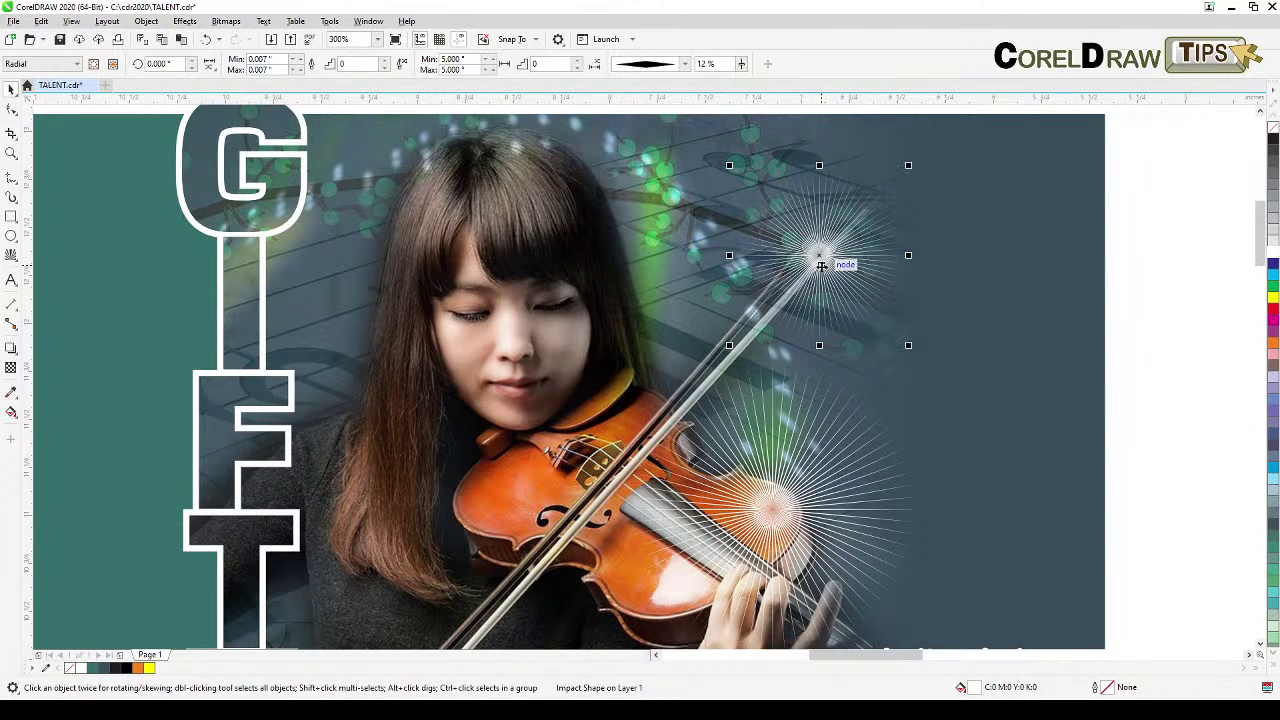
scroll(828, 256, "down", 2)
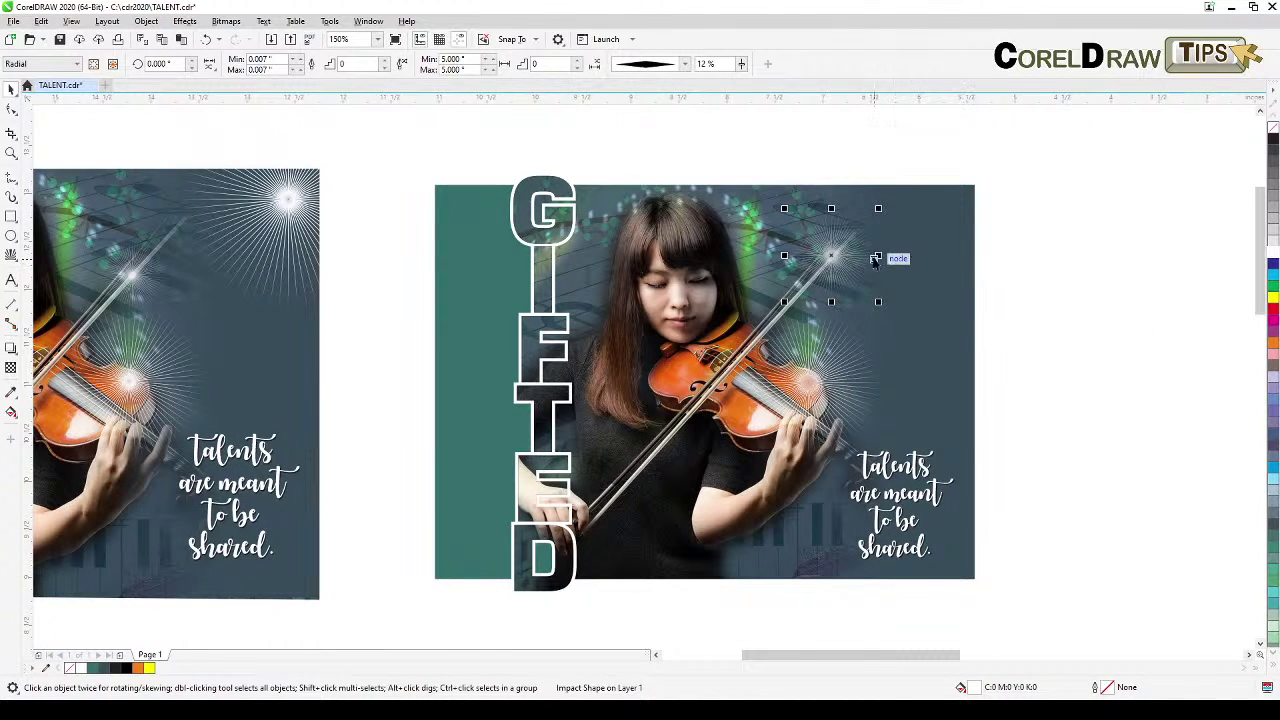
left_click(836, 157)
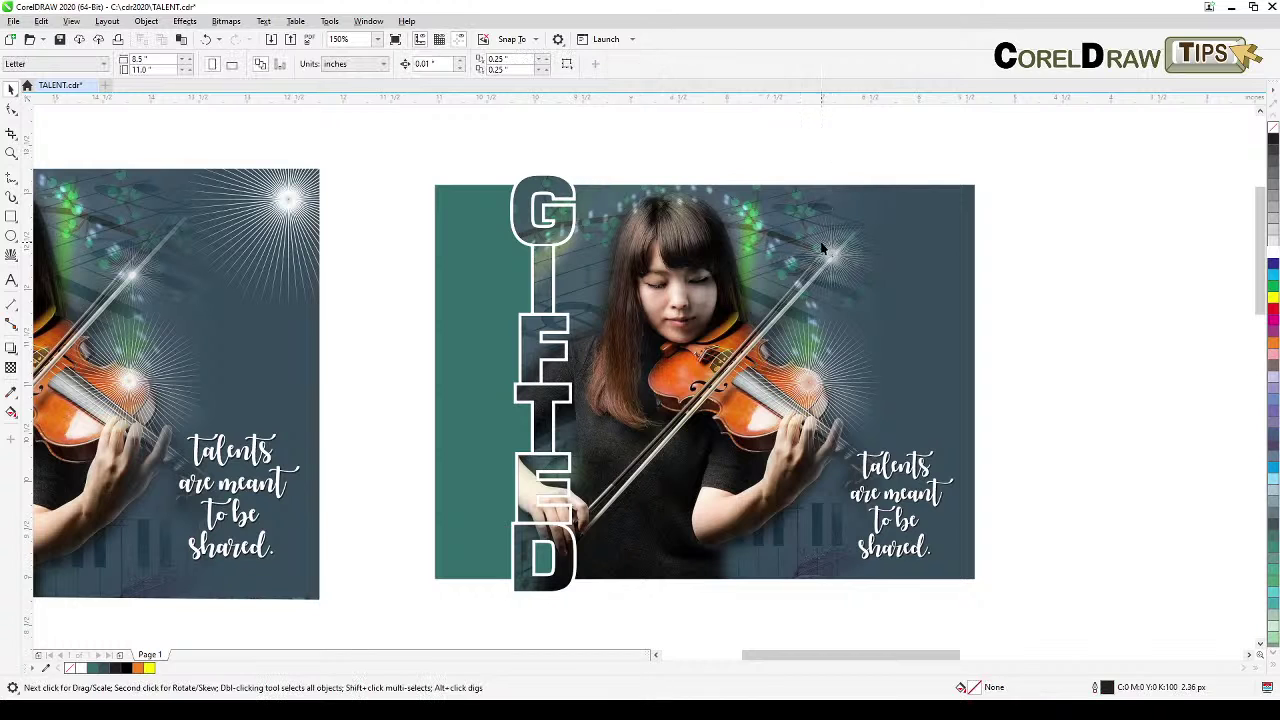
Place a copy of the violin-body burst at the upper right corner of the recreated design.
left_click(822, 393)
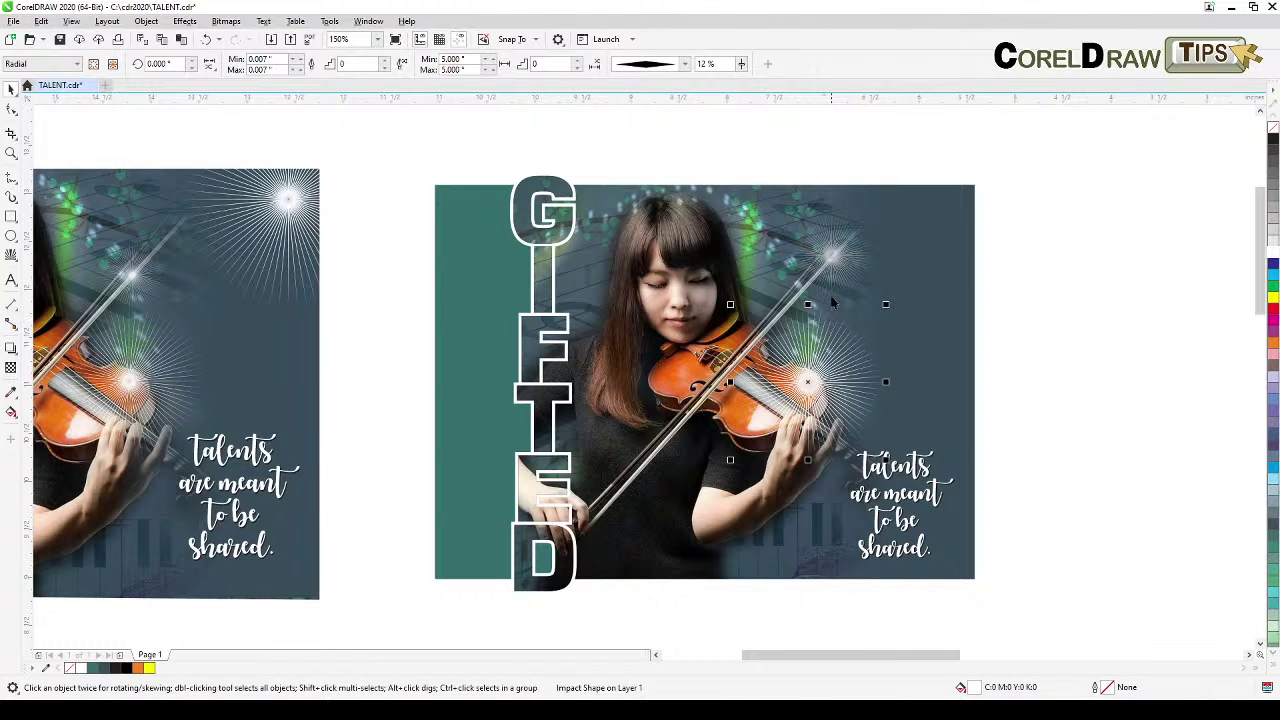
left_click_drag(825, 352, 963, 185)
left_click(1100, 352)
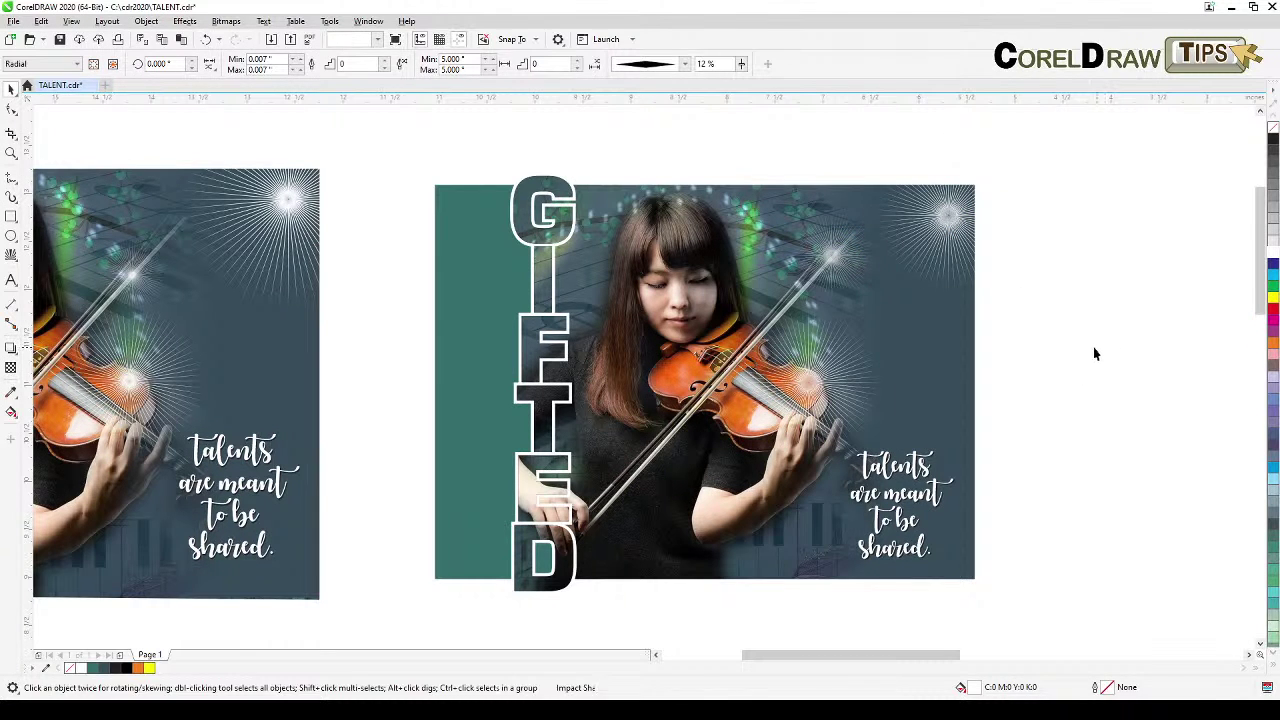
left_click_drag(1094, 354, 1065, 422)
Check the corner burst's full extent in Wireframe view and return to Enhanced view.
left_click(903, 298)
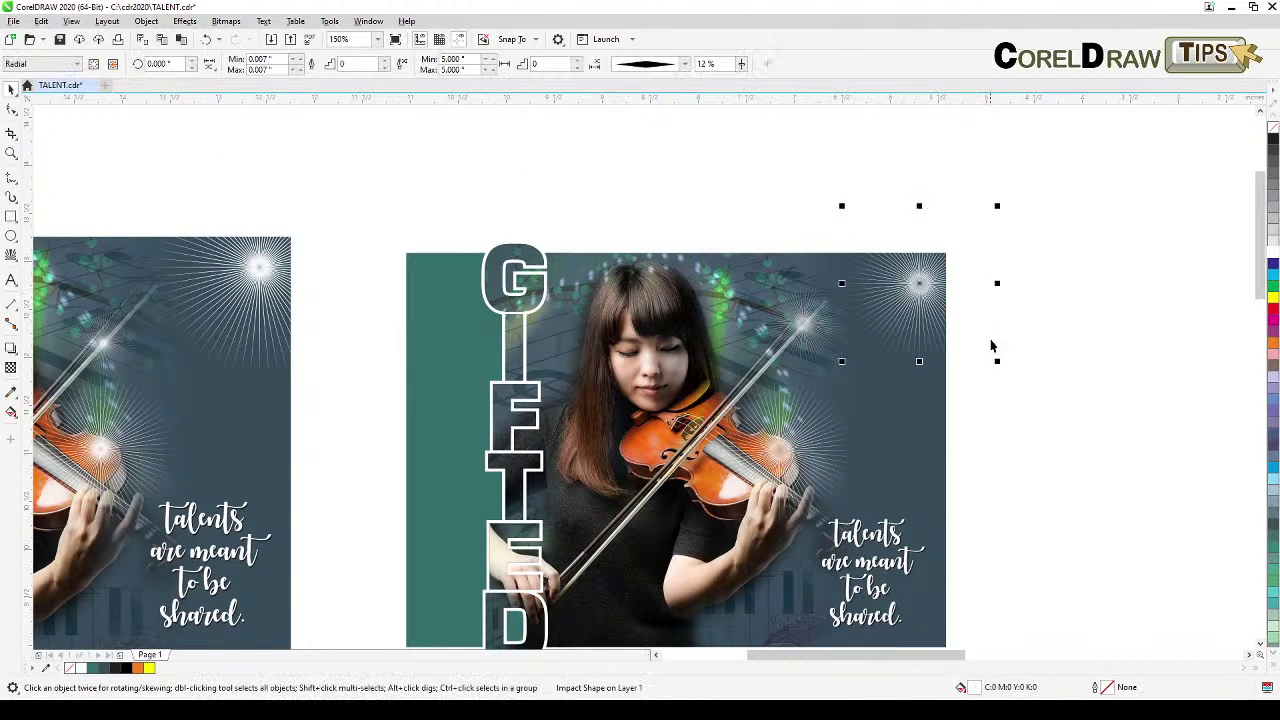
left_click(71, 21)
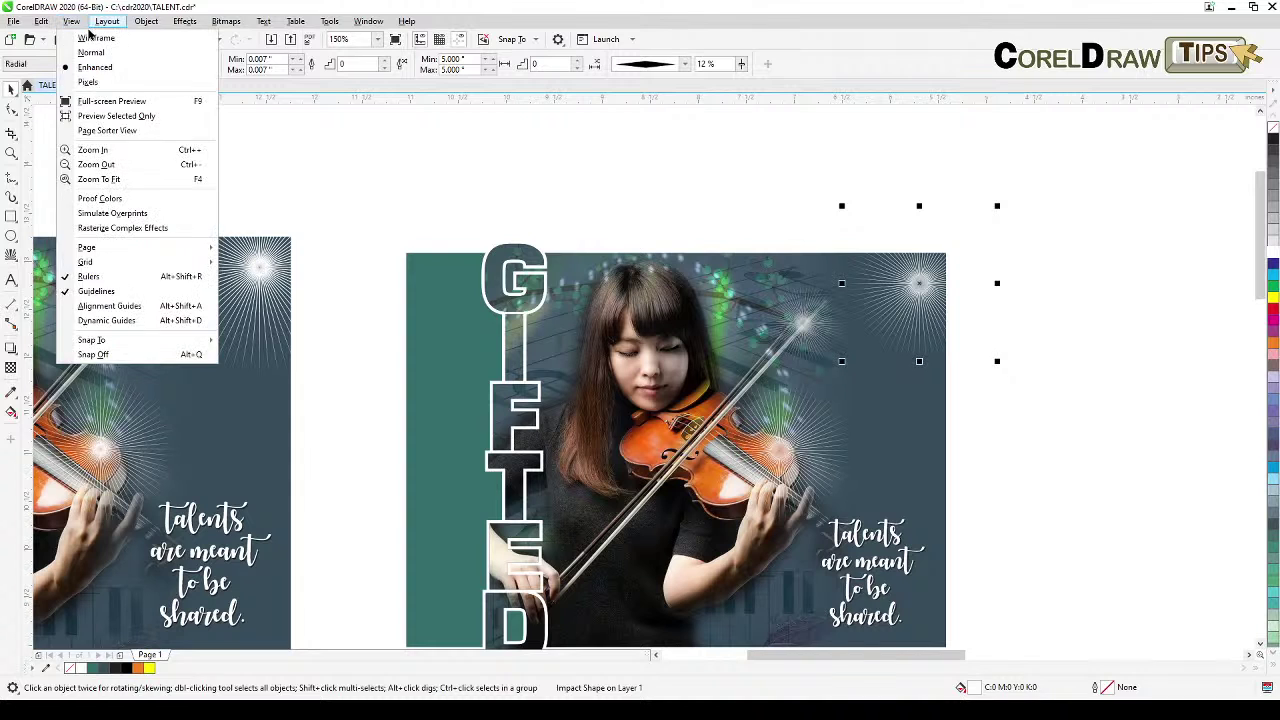
left_click(71, 21)
left_click(71, 21)
left_click(80, 38)
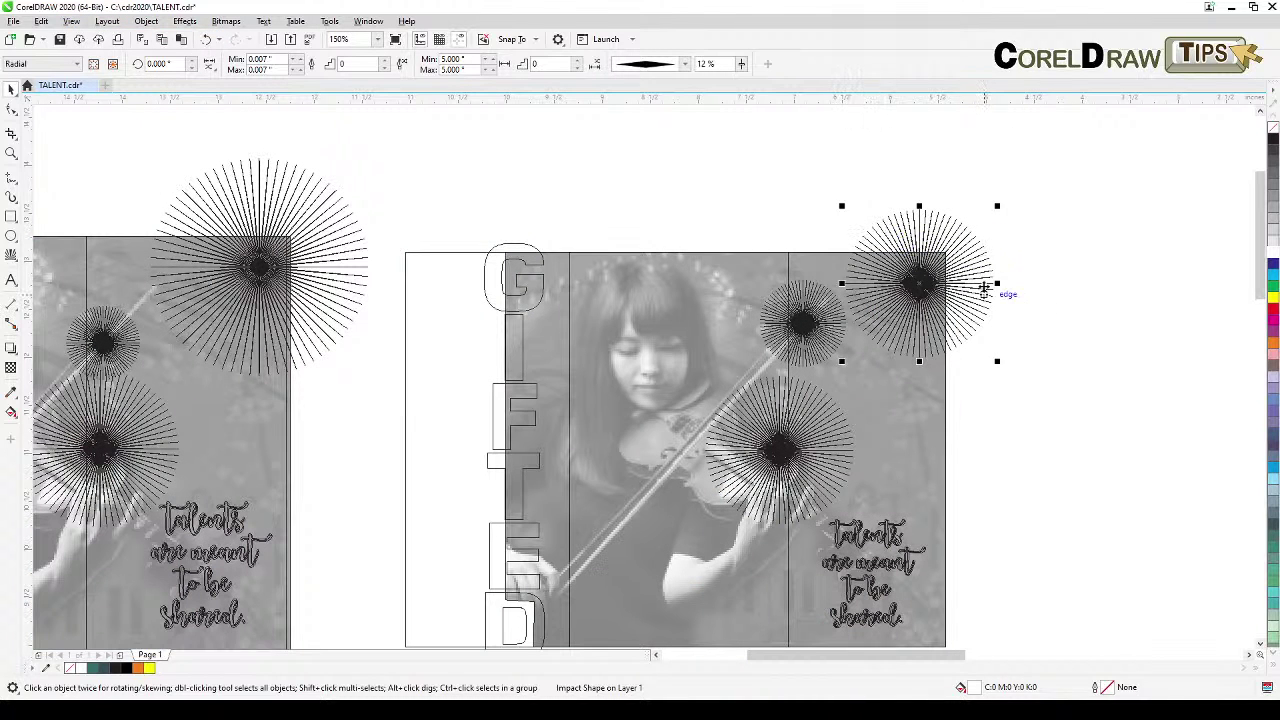
left_click(71, 21)
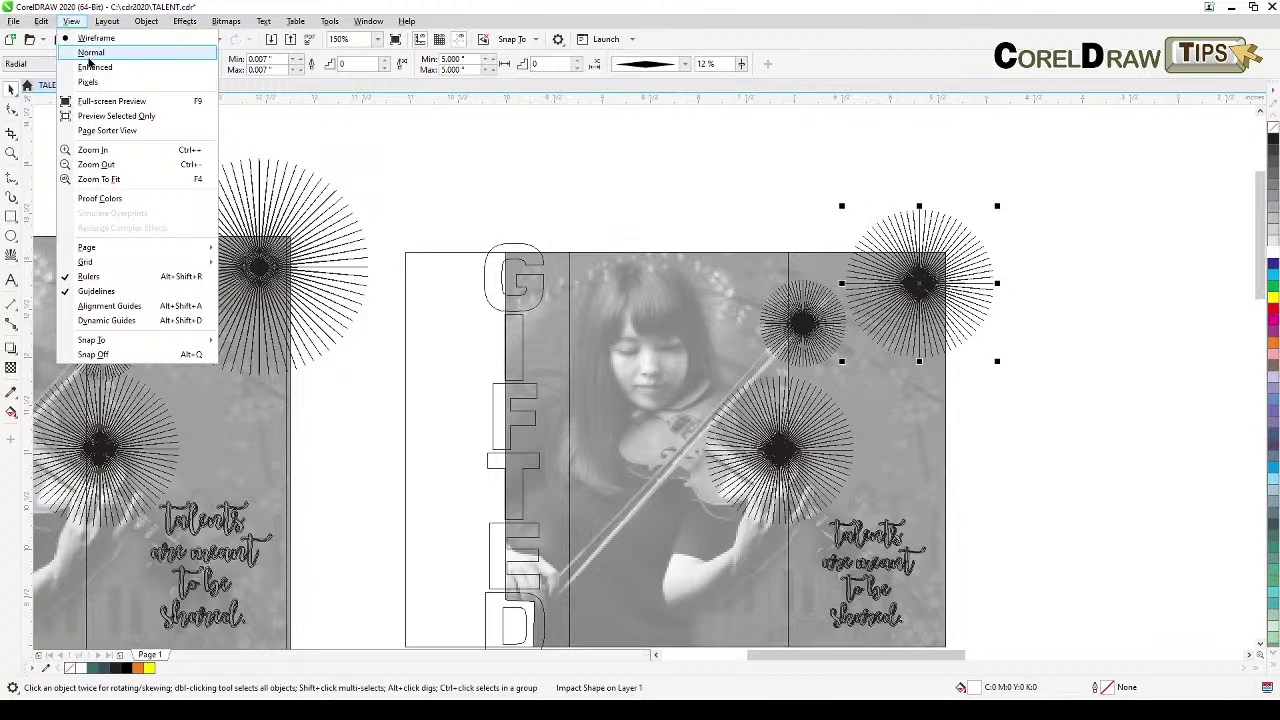
left_click(90, 68)
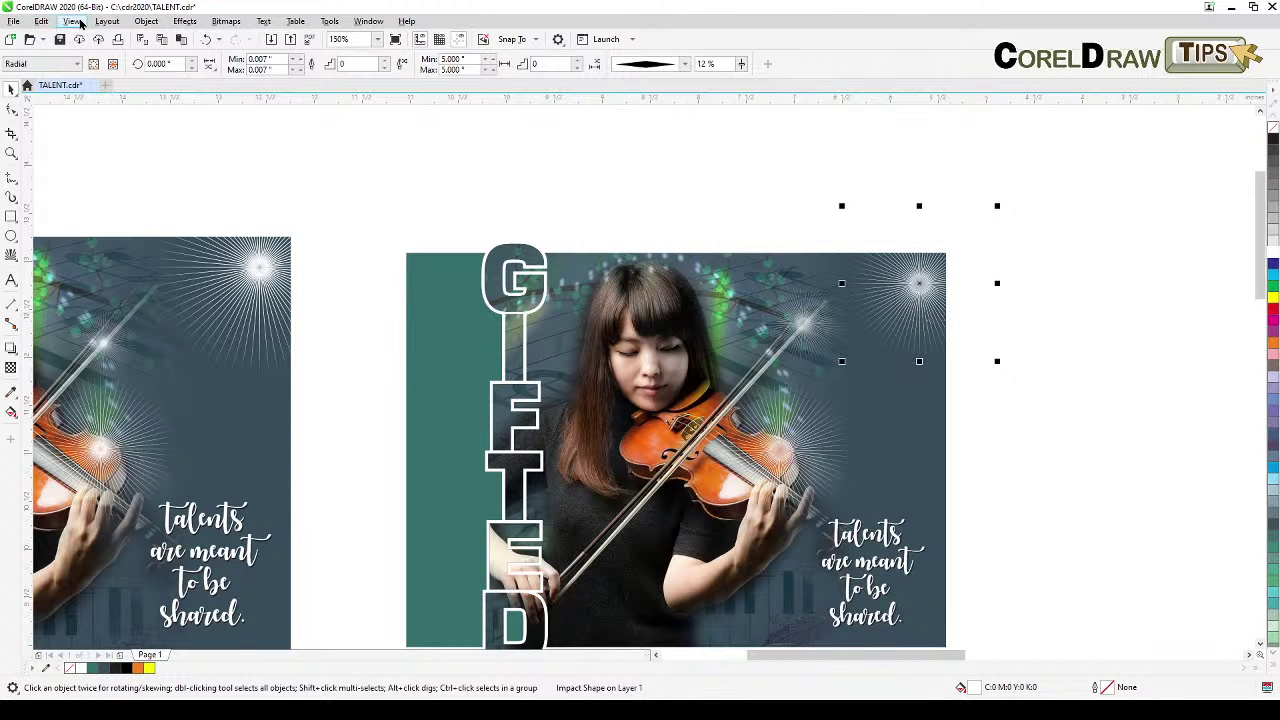
PowerClip the corner burst inside the blue-grey overlay rectangle at the design's right side.
left_click(146, 21)
mouse_move(167, 72)
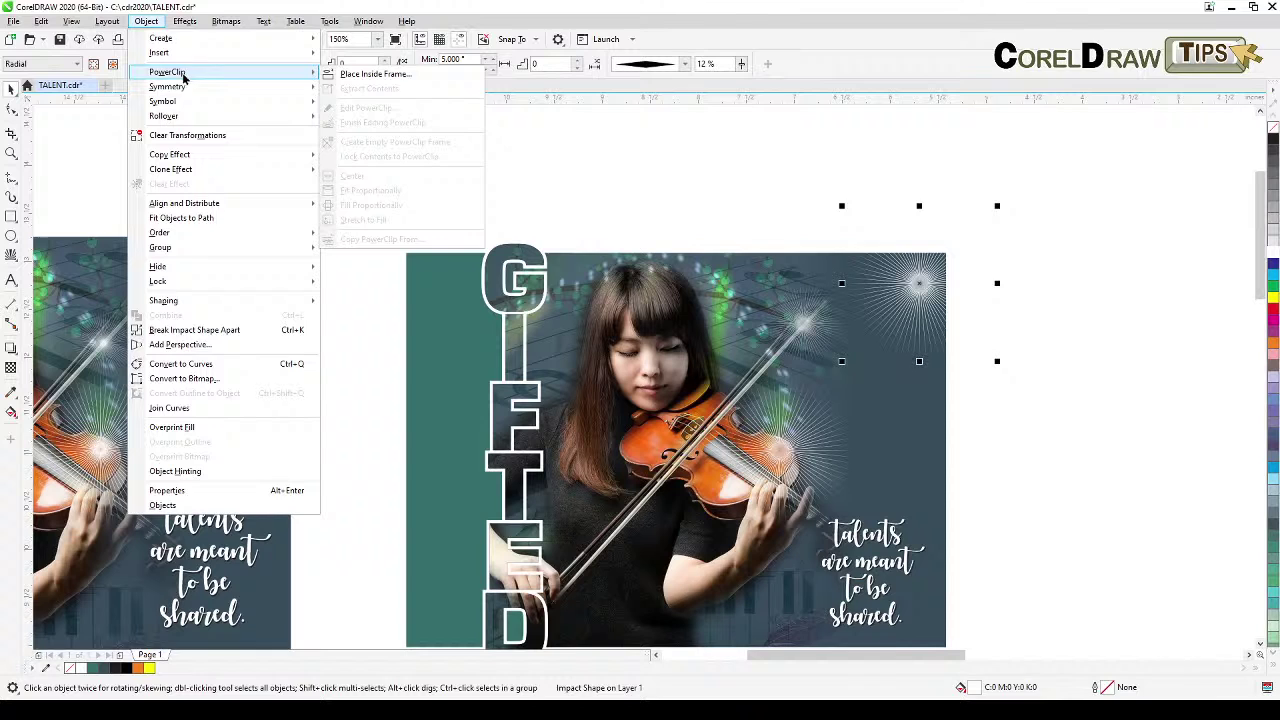
left_click(370, 79)
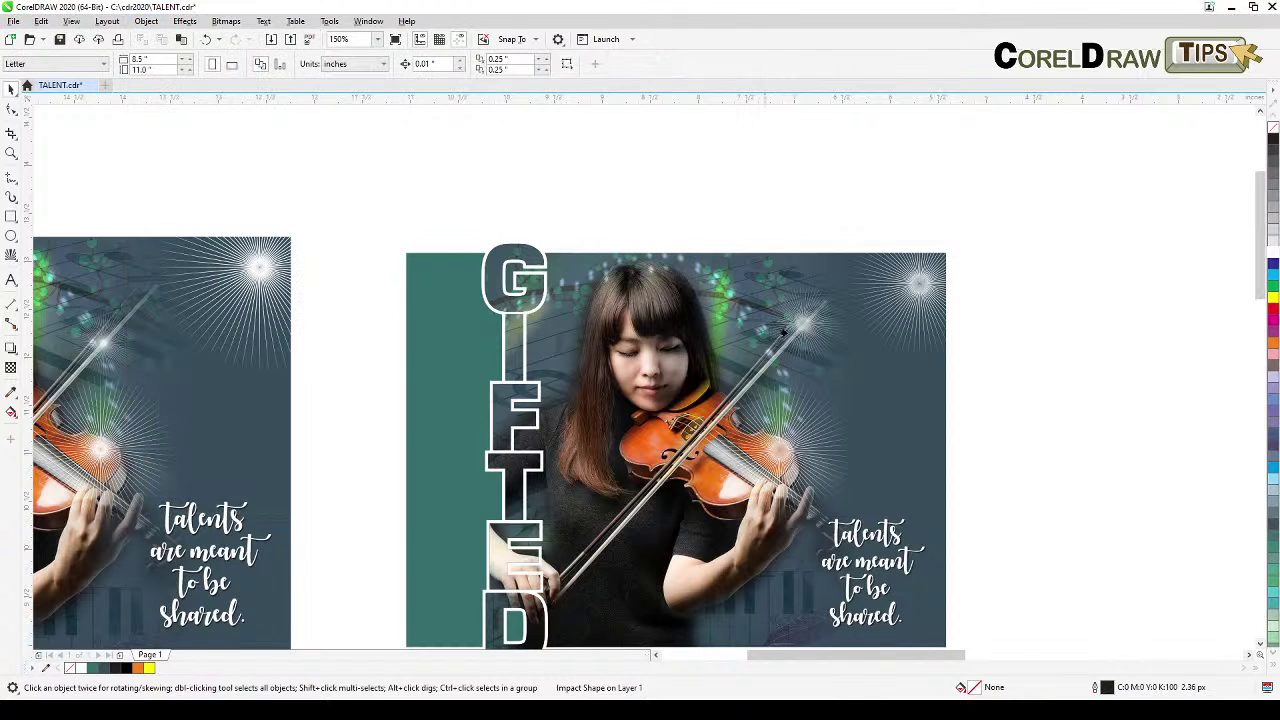
left_click(927, 373)
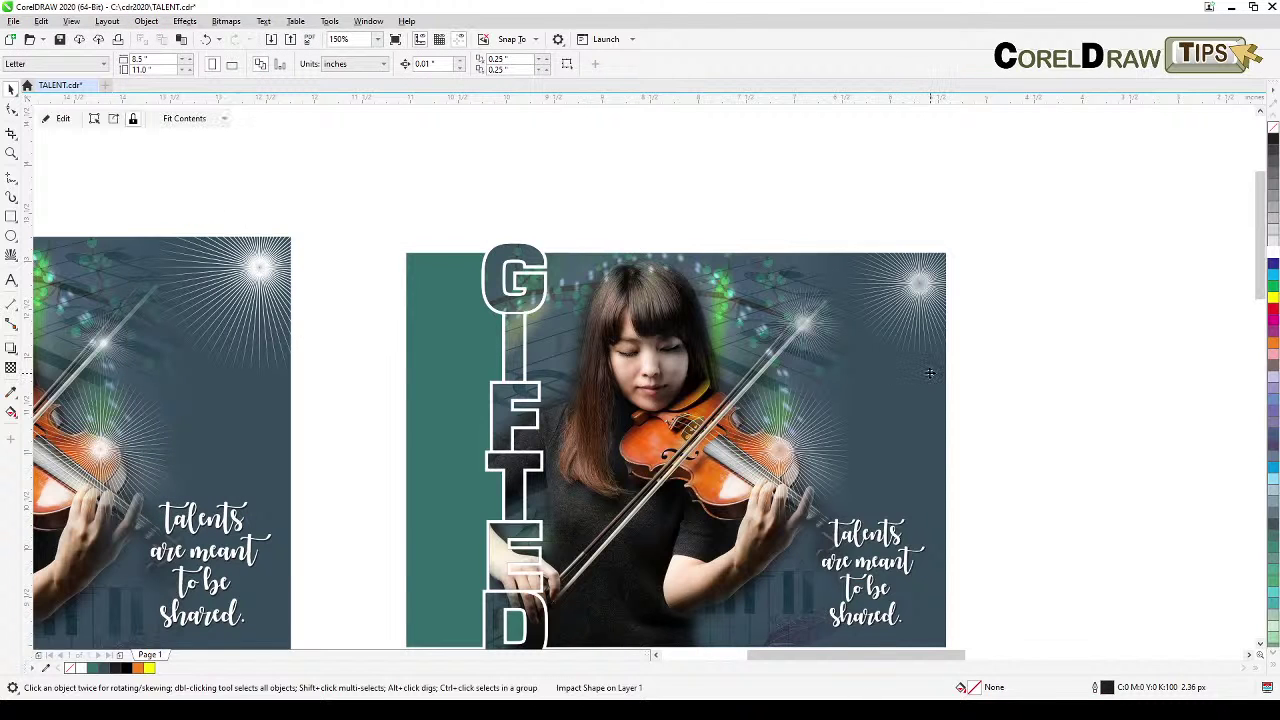
Check the clipped corner burst and its frame in Wireframe view, and switch back to Enhanced view.
left_click(71, 21)
left_click(95, 38)
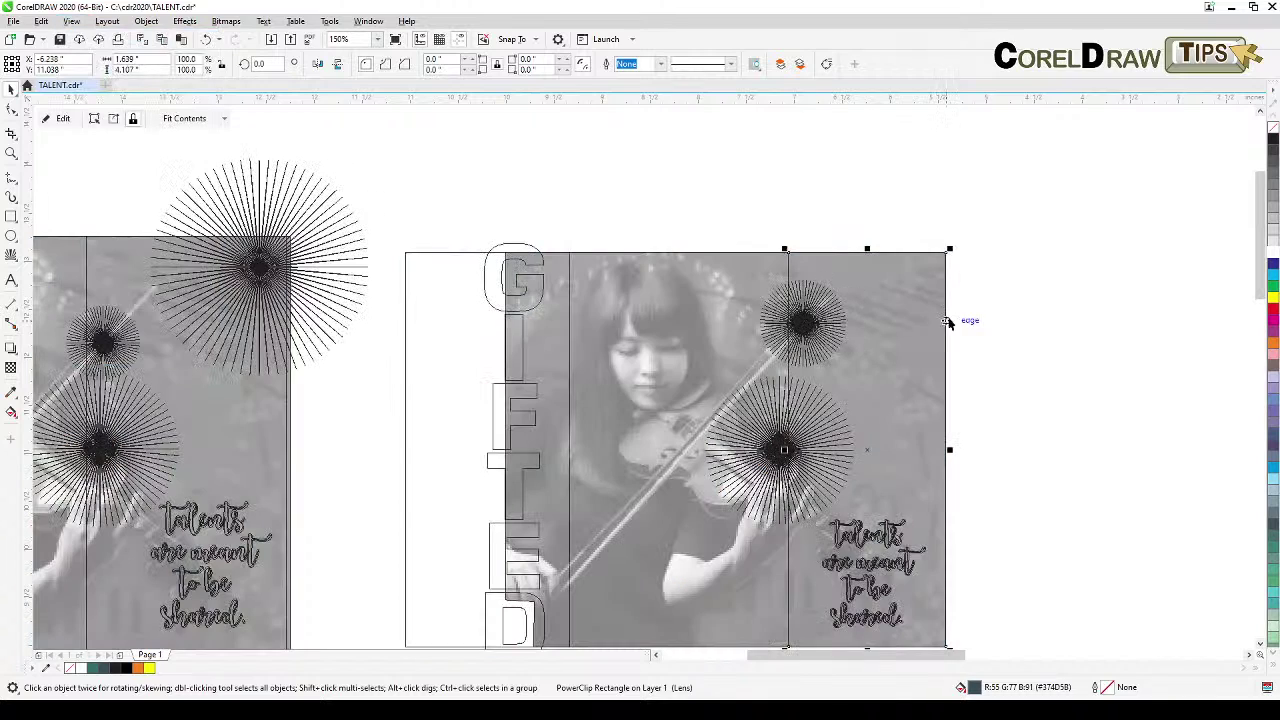
left_click(66, 22)
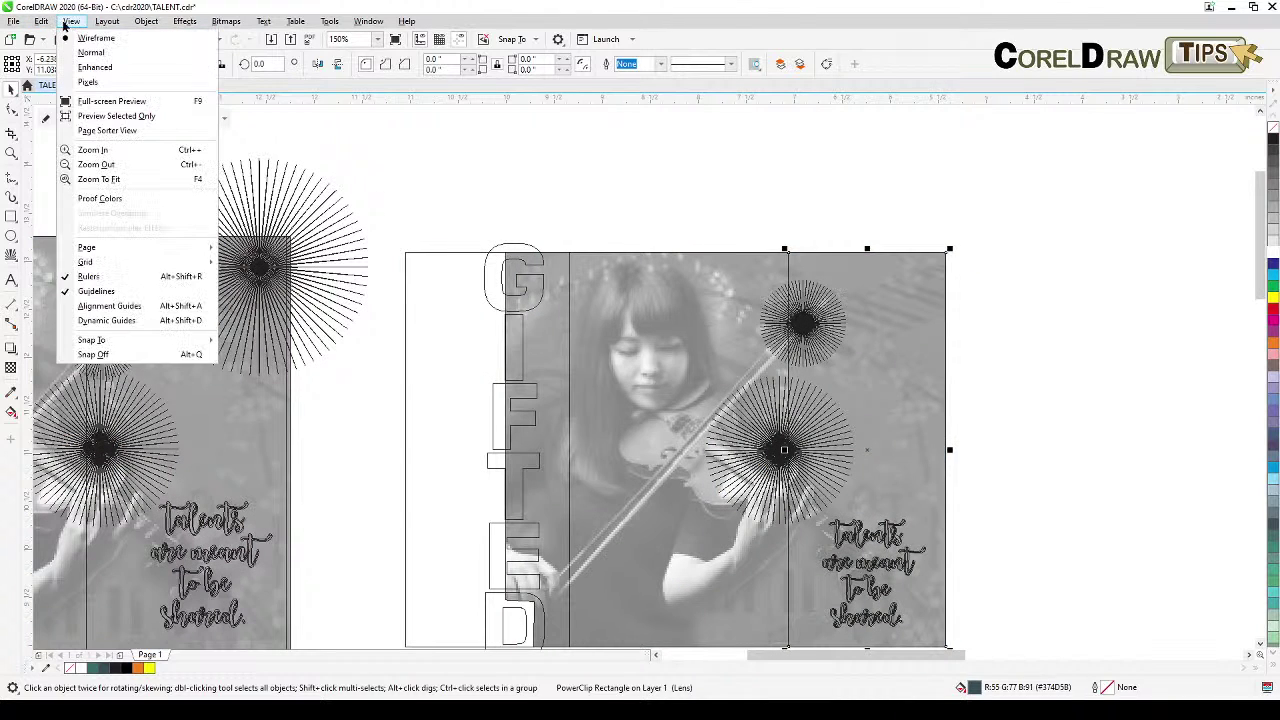
left_click(95, 67)
scroll(1069, 357, "down", 1)
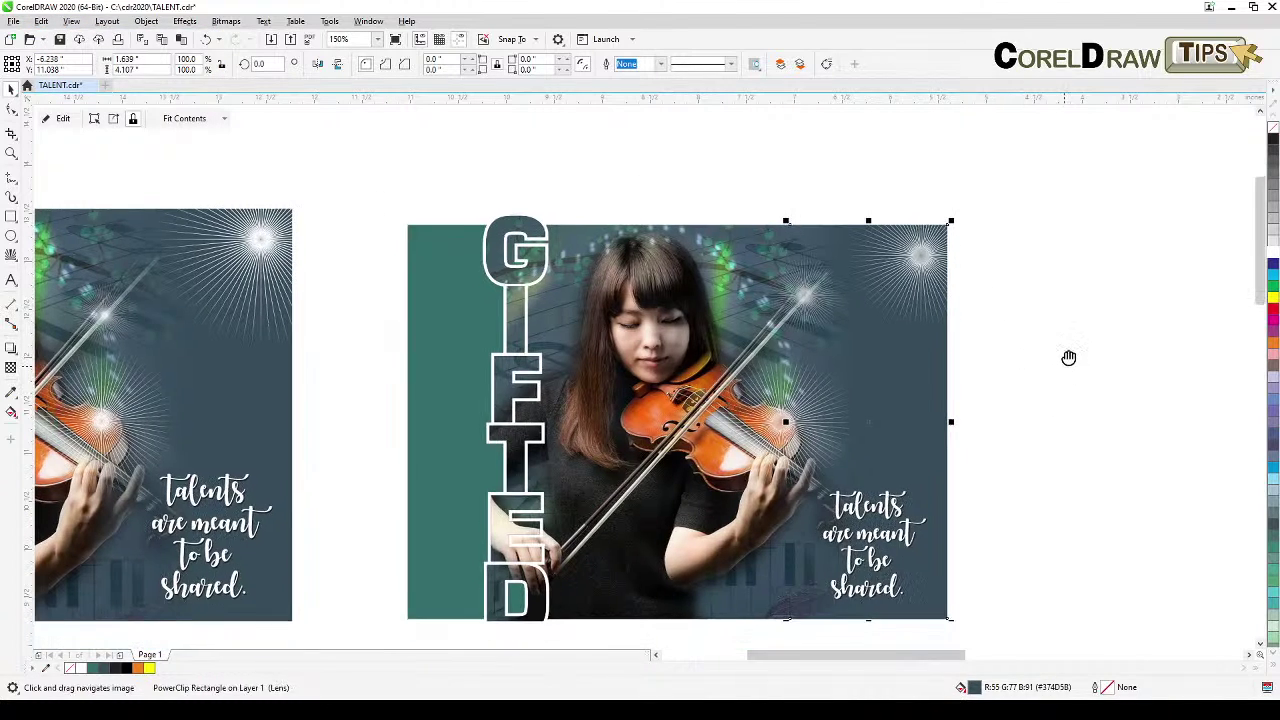
left_click_drag(1069, 357, 1086, 294)
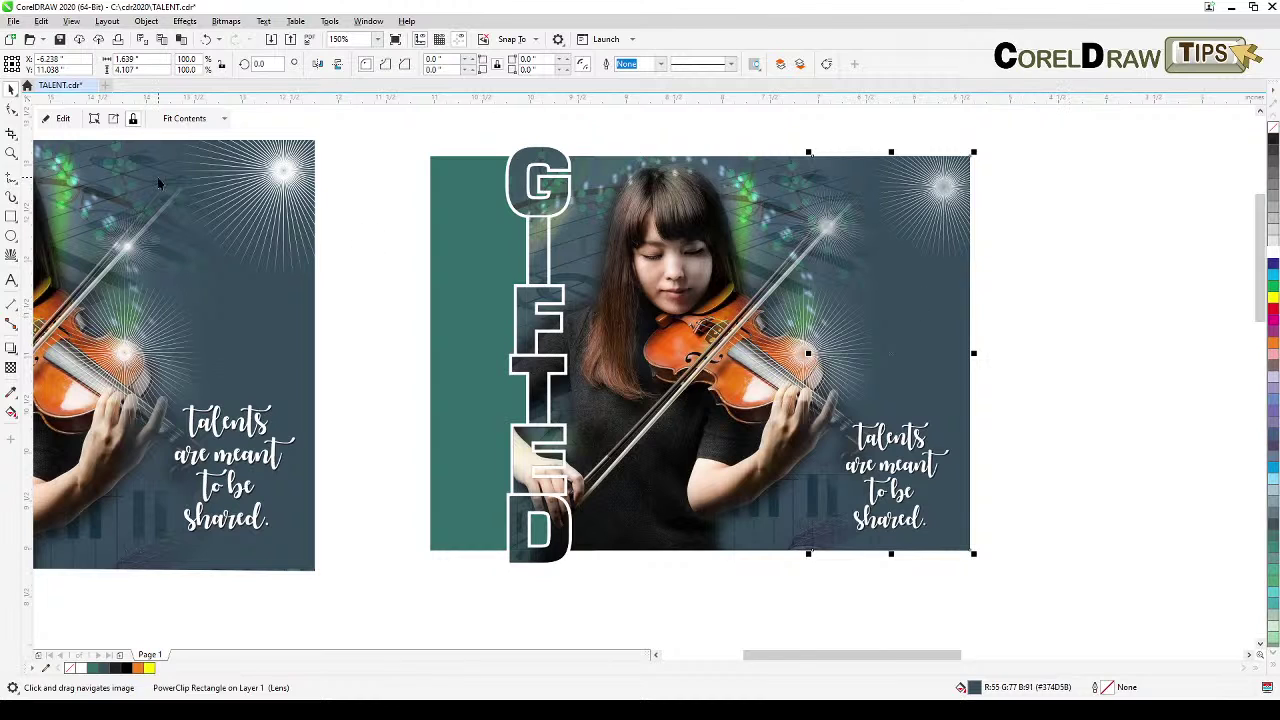
Examine the recreated design up close and compare its GIFTED lettering with the original beside it.
left_click(10, 153)
left_click_drag(419, 121, 972, 562)
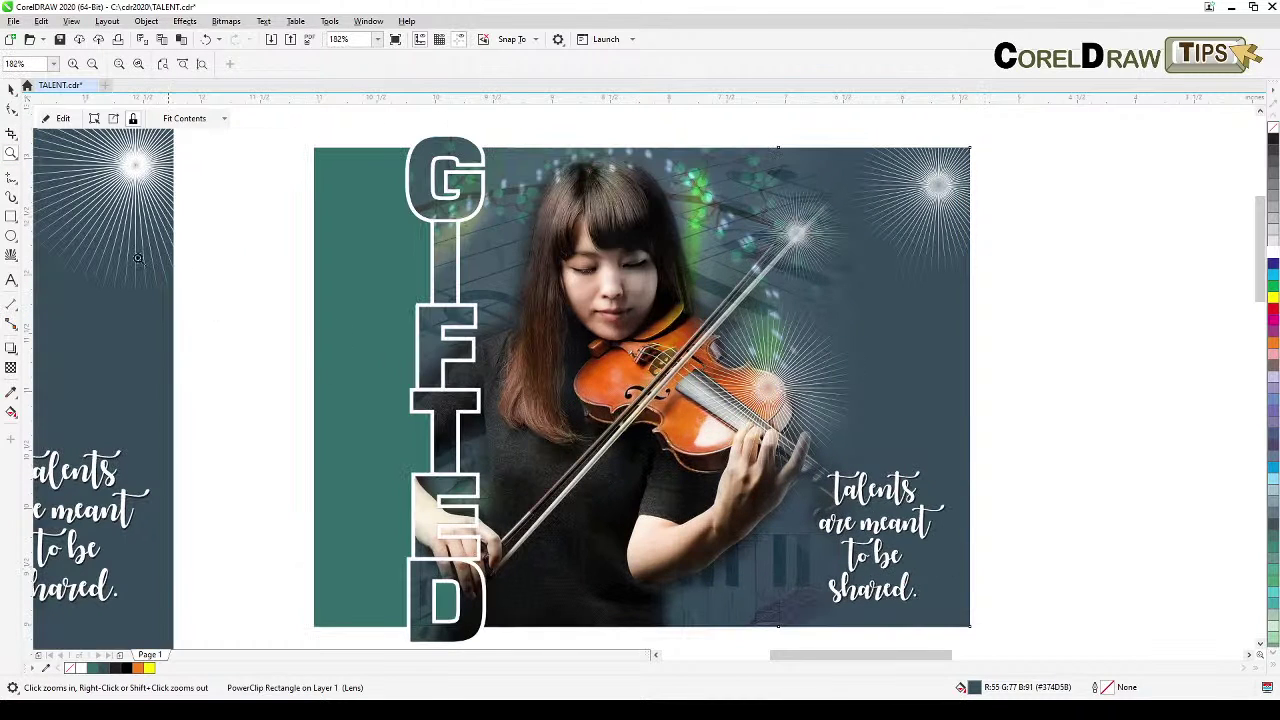
left_click(11, 89)
left_click(1127, 236)
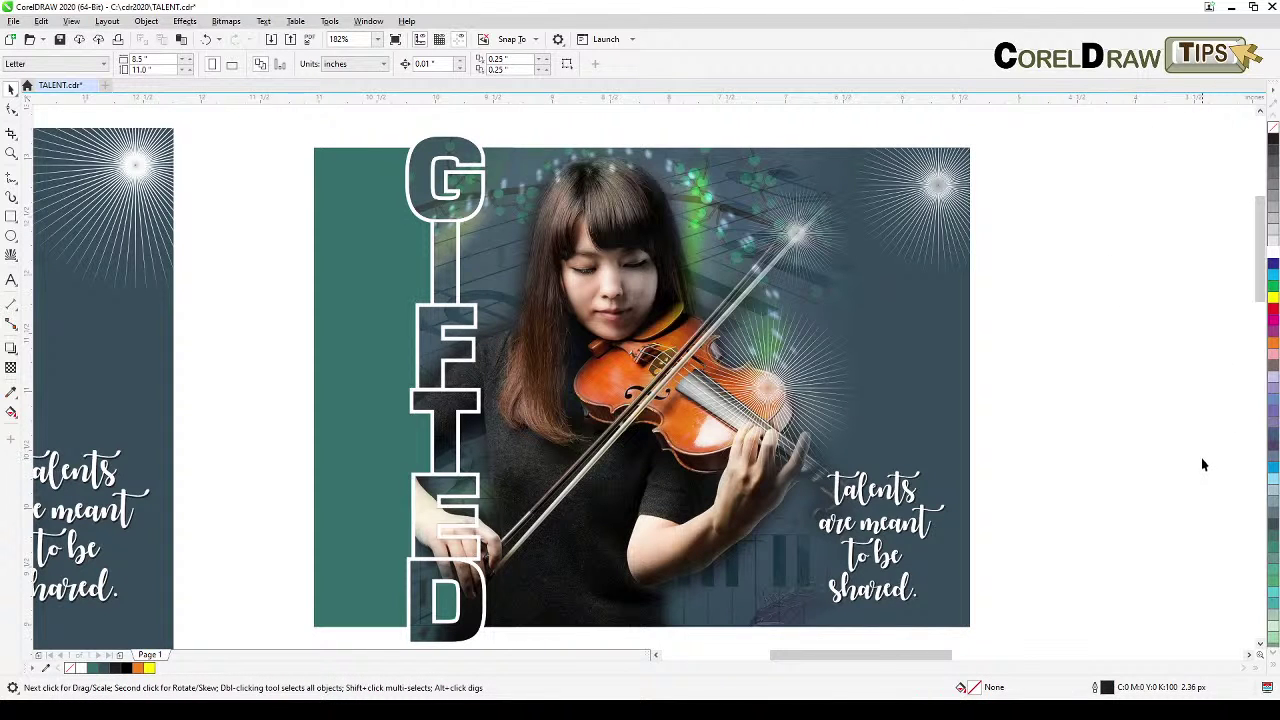
left_click_drag(1203, 464, 1200, 452)
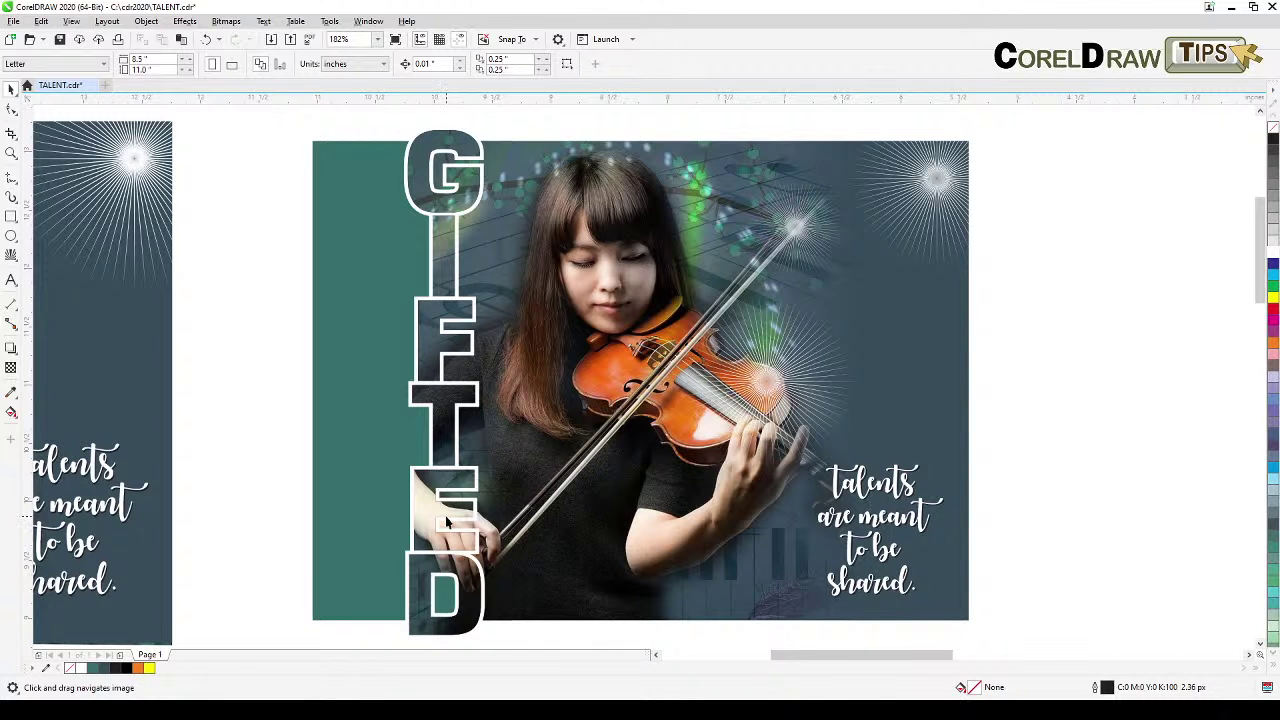
left_click_drag(428, 501, 601, 521)
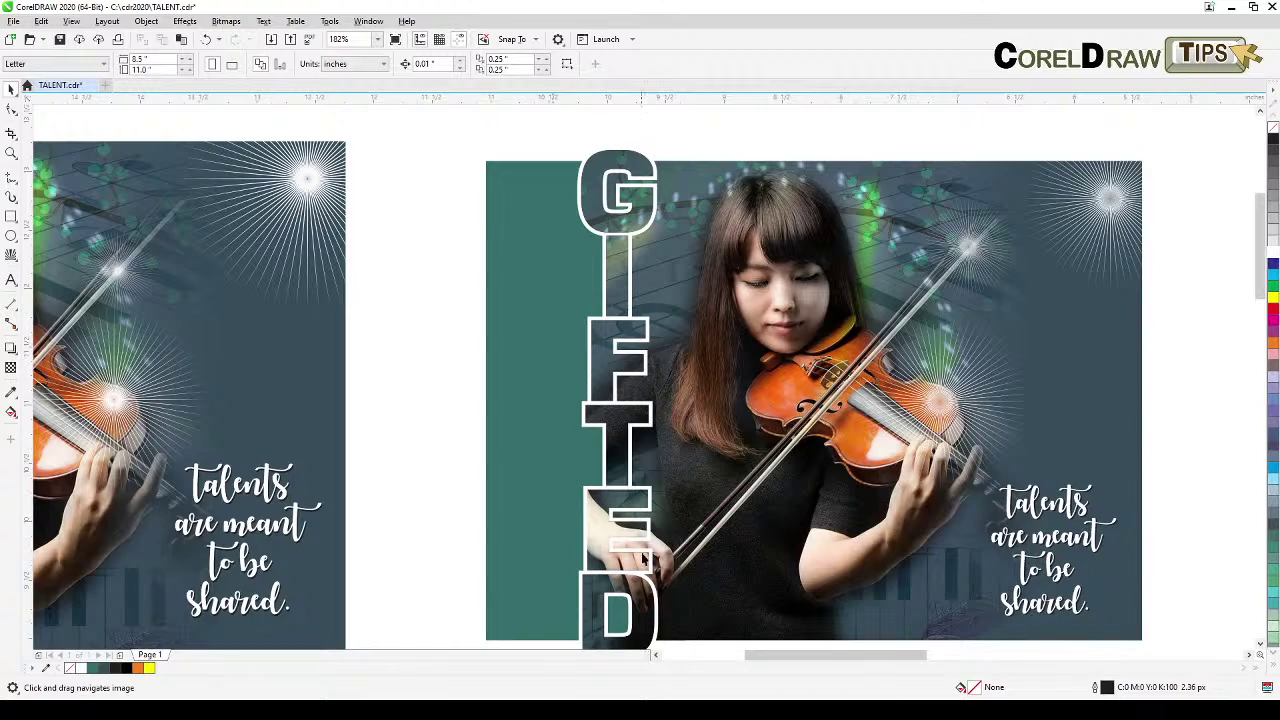
mouse_move(622, 550)
left_mouse_down()
mouse_move(677, 513)
mouse_move(775, 508)
left_mouse_up()
scroll(569, 505, "down", 2)
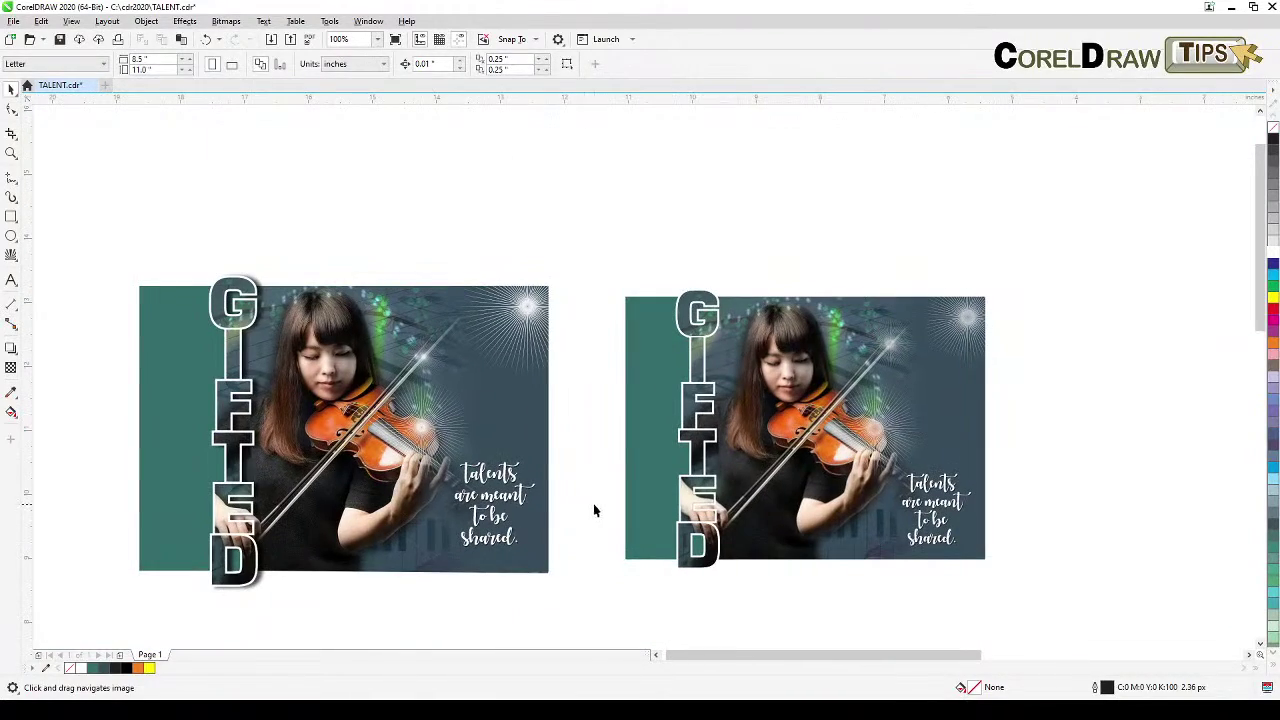
Add a black drop shadow to the recreated GIFTED lettering, offset about 0.09 inch to the right.
key("space")
left_click(697, 420)
left_click(13, 351)
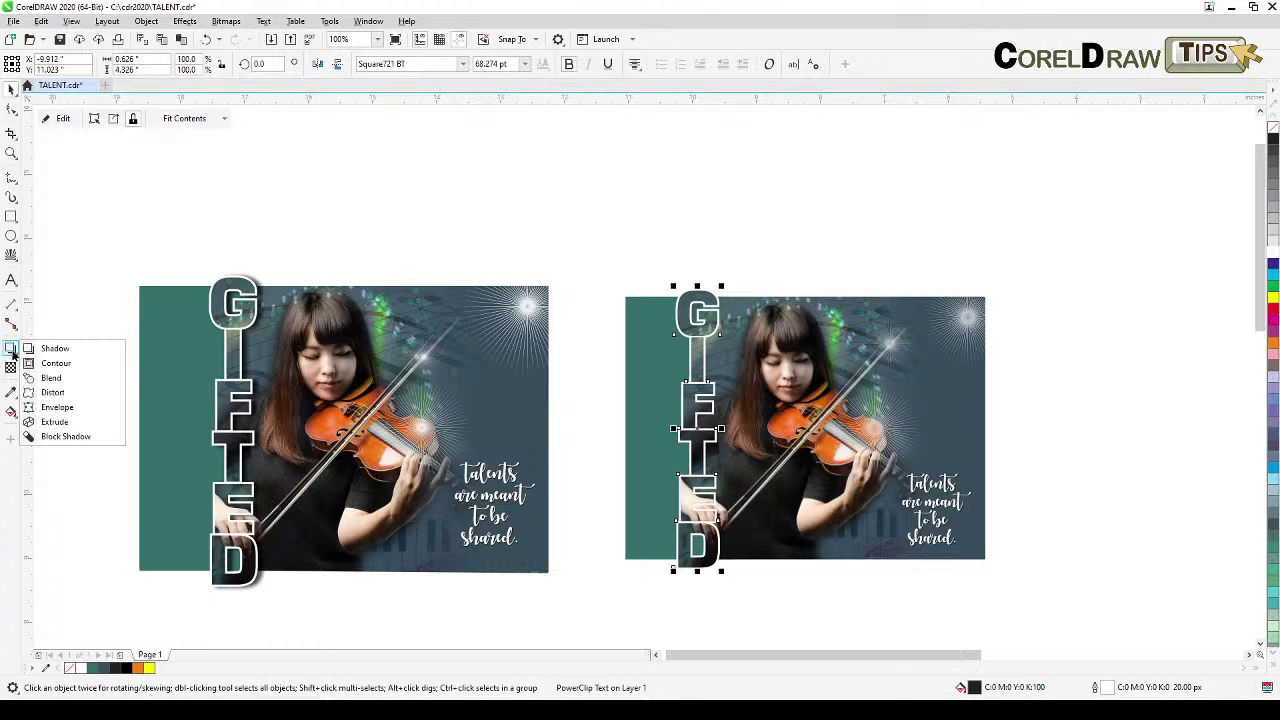
left_click(88, 350)
left_click_drag(697, 413, 726, 430)
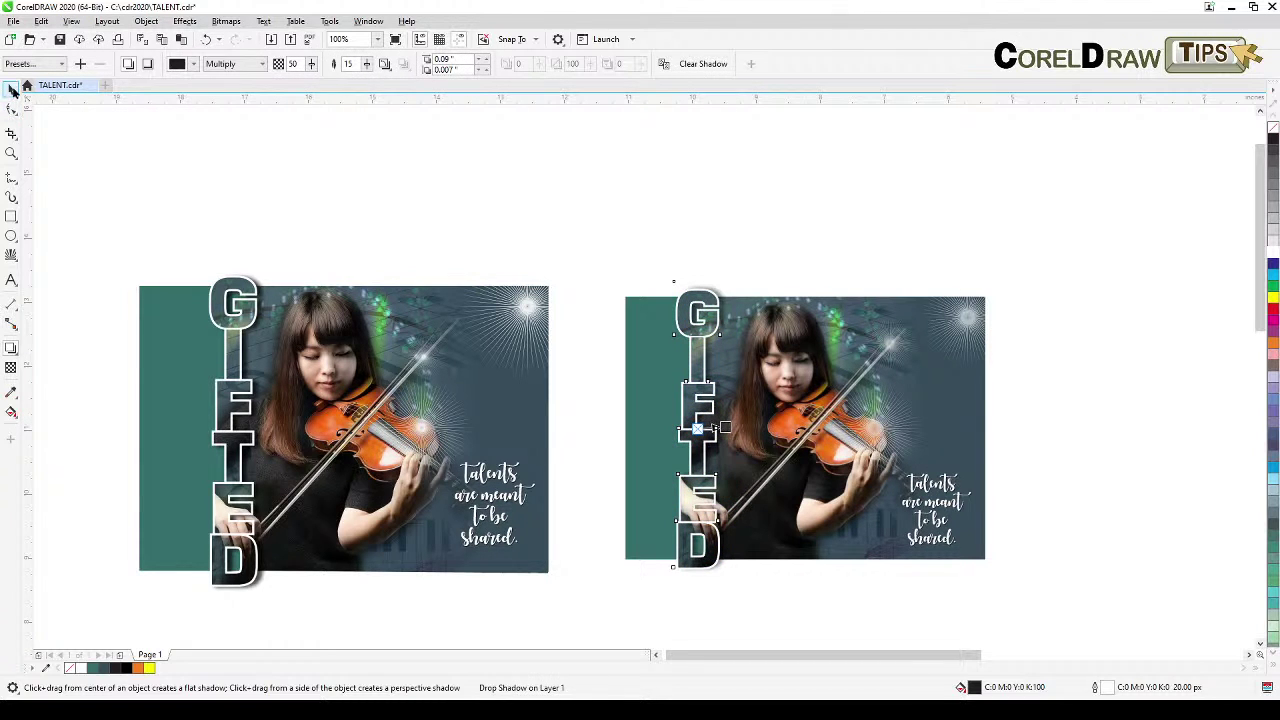
left_click(11, 89)
left_click(643, 210)
left_click_drag(922, 400, 866, 312)
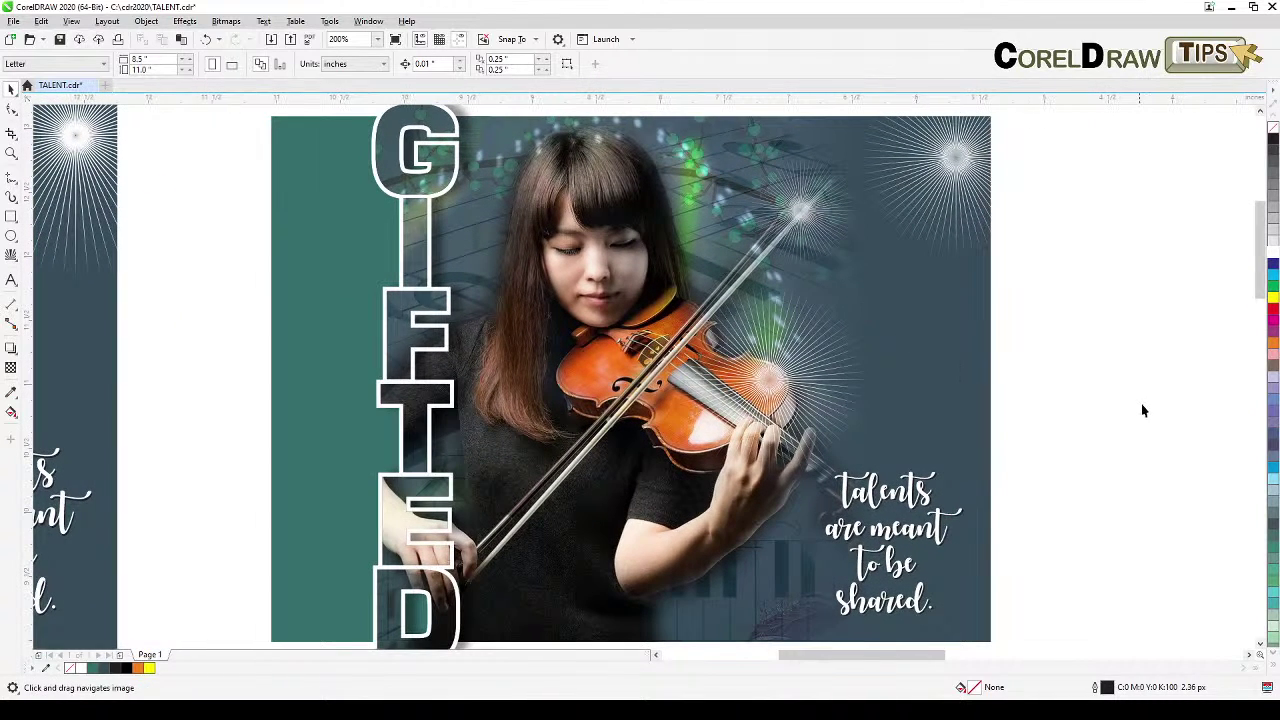